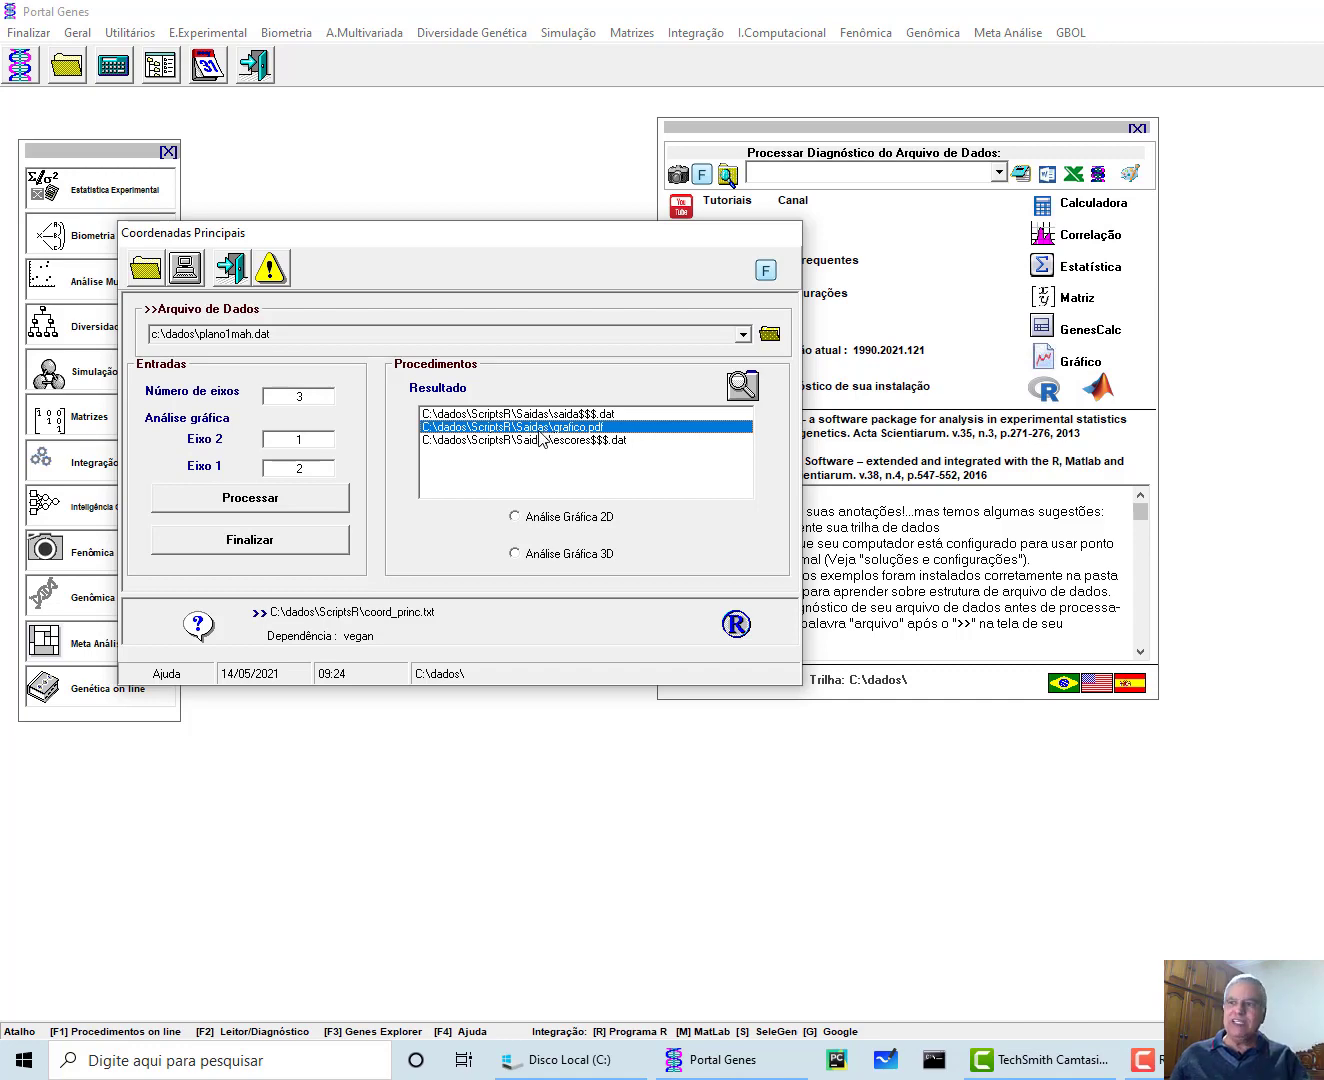
# Open the 2D graphical analysis of the principal coordinates and replot the dispersion with a zoom of 100.
pyautogui.click(541, 517)
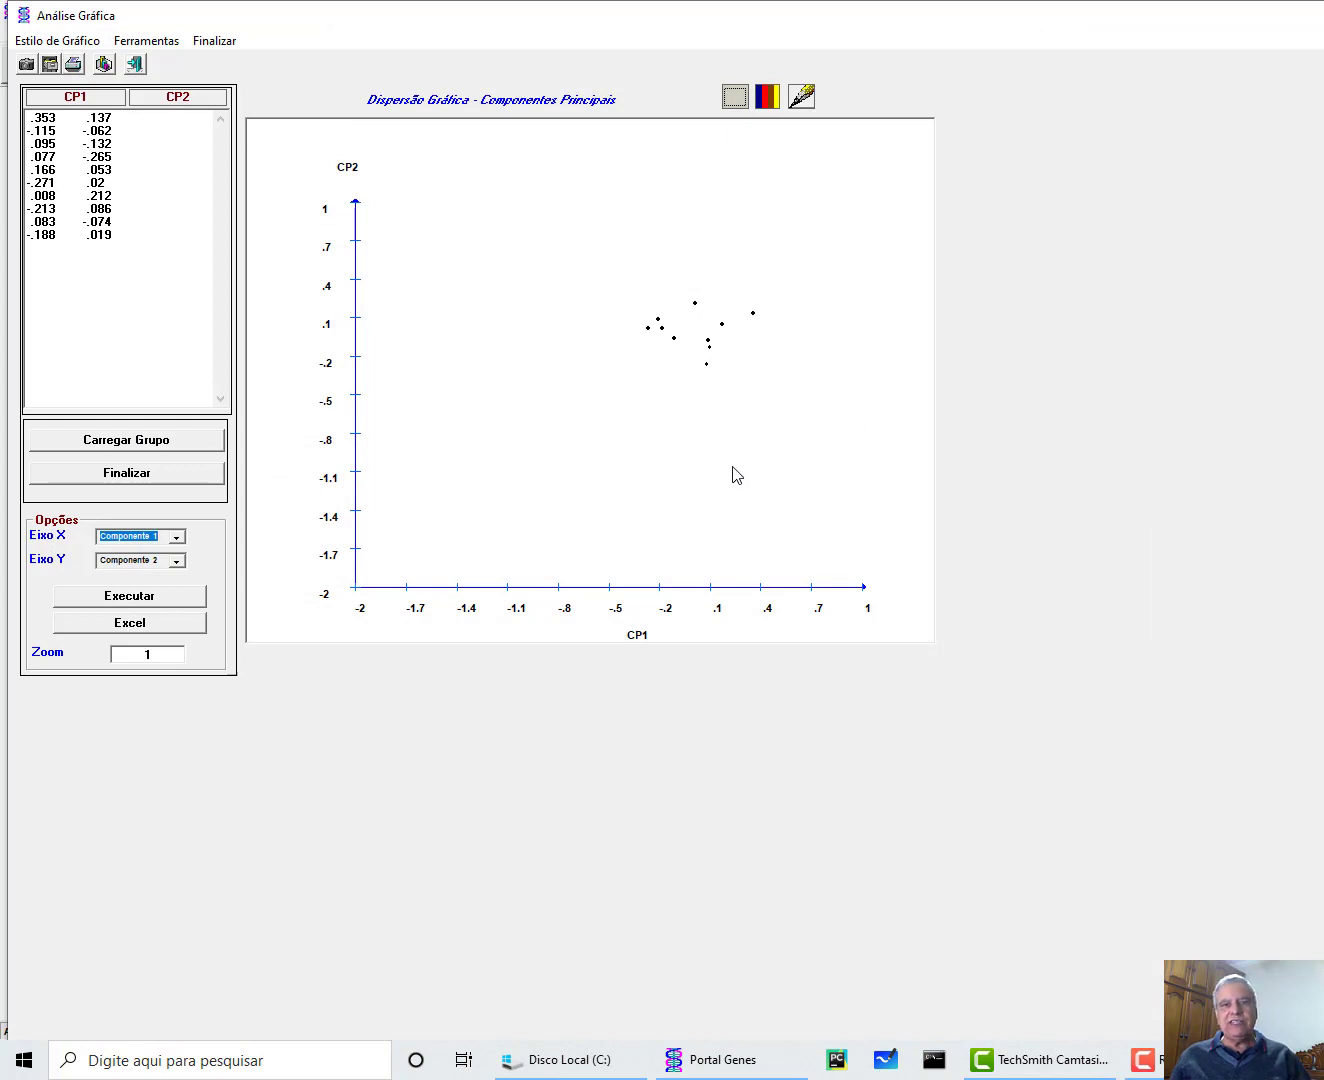
pyautogui.click(166, 654)
pyautogui.write('00')
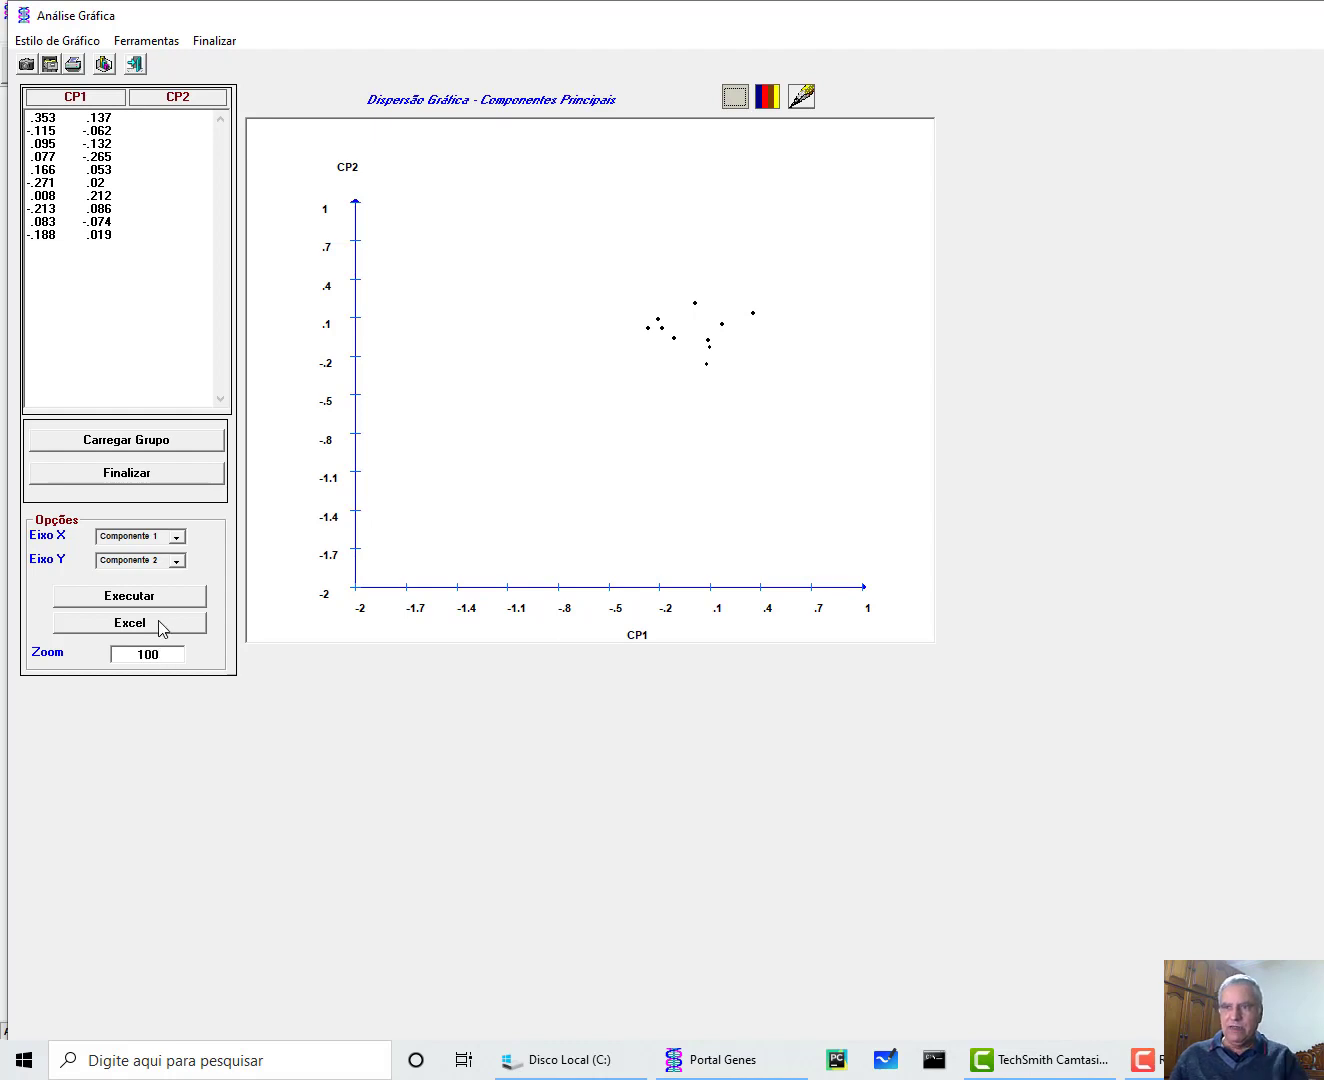
pyautogui.click(165, 603)
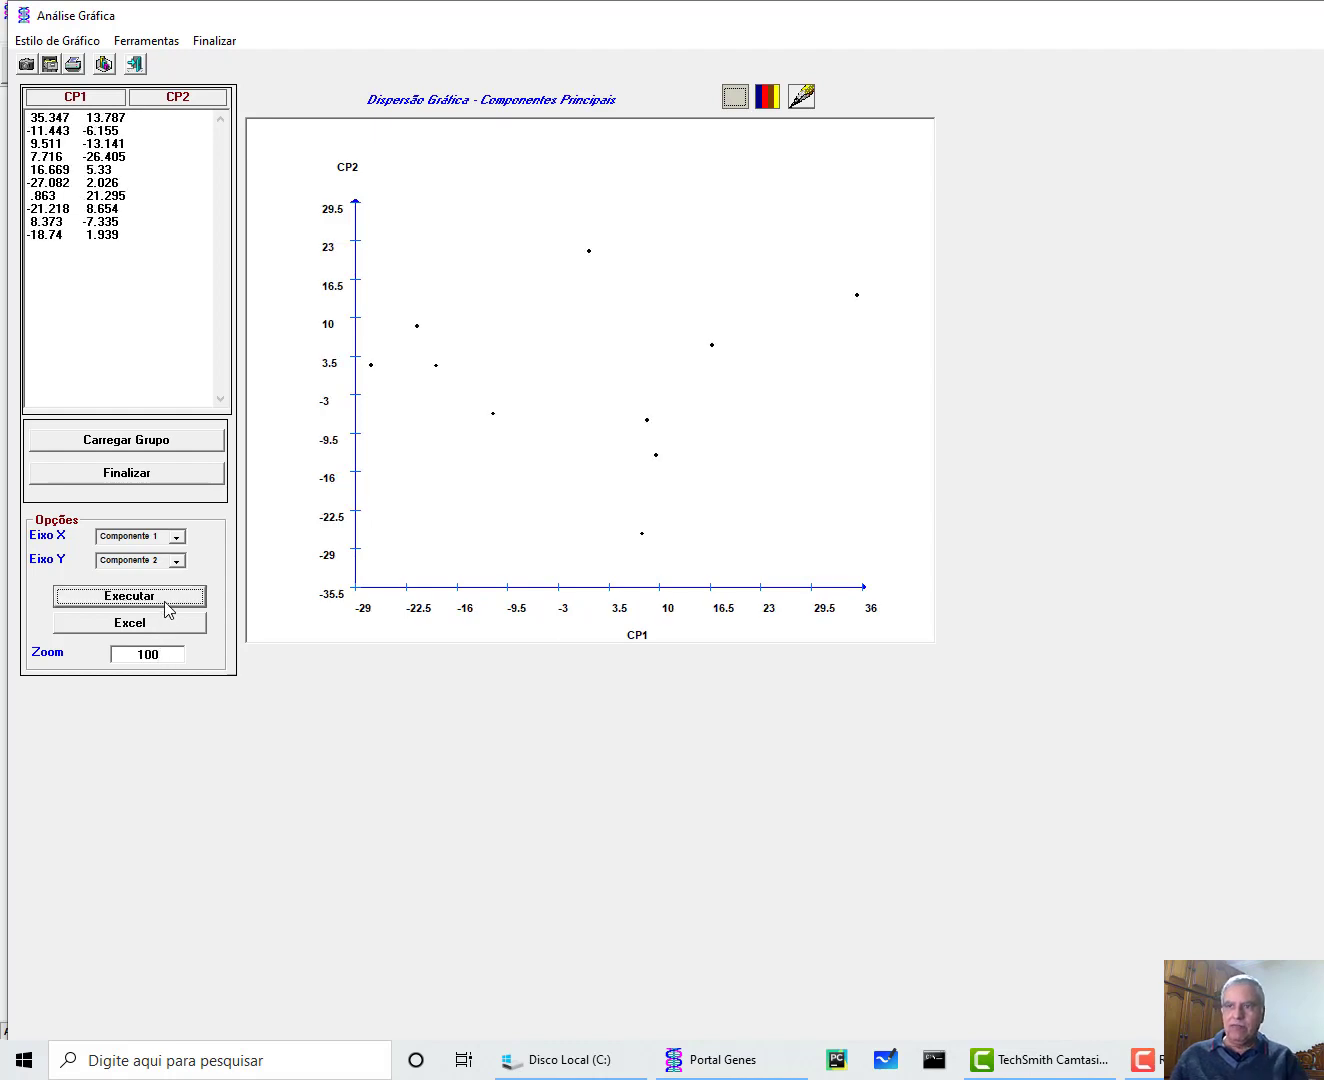
# Identify the points on the dispersion graph and connect them with lines.
pyautogui.click(57, 40)
pyautogui.click(118, 218)
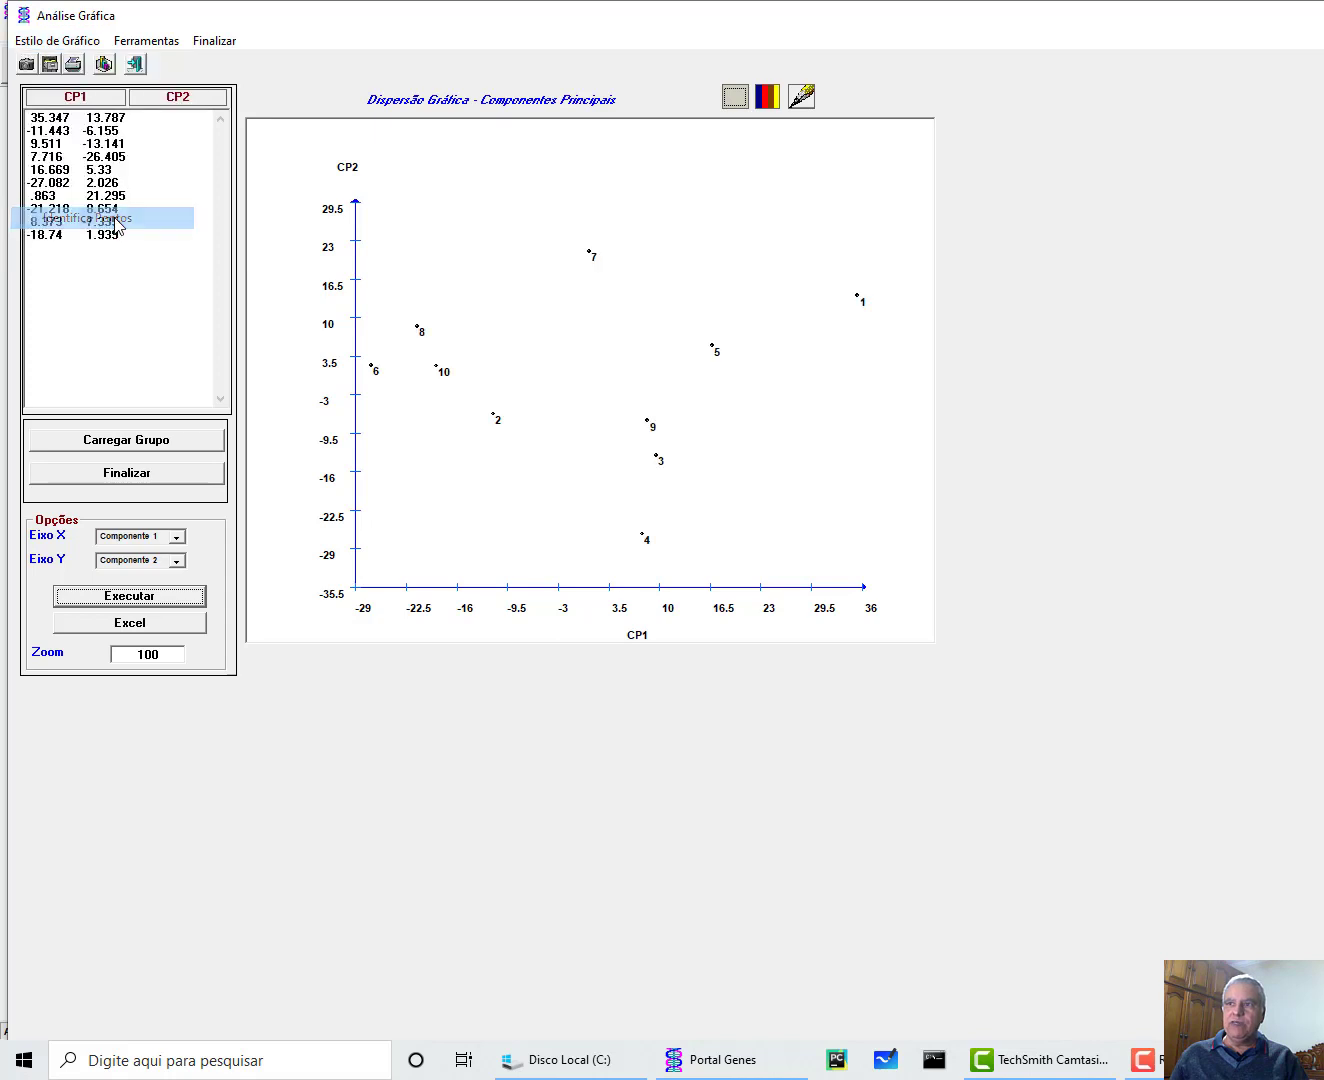
pyautogui.click(73, 43)
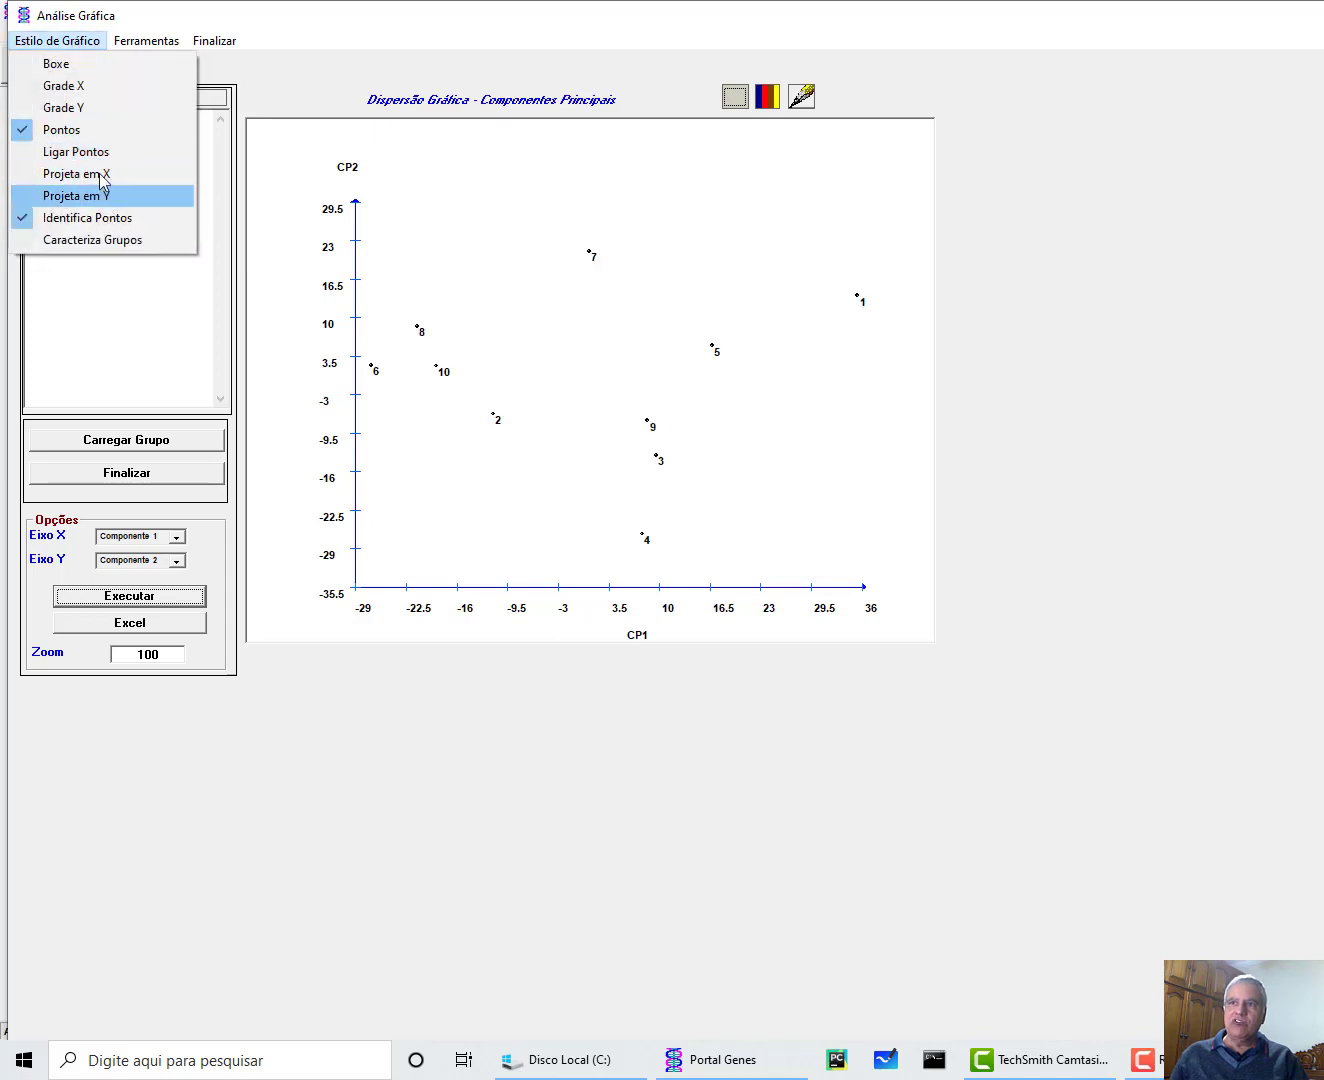
pyautogui.click(100, 151)
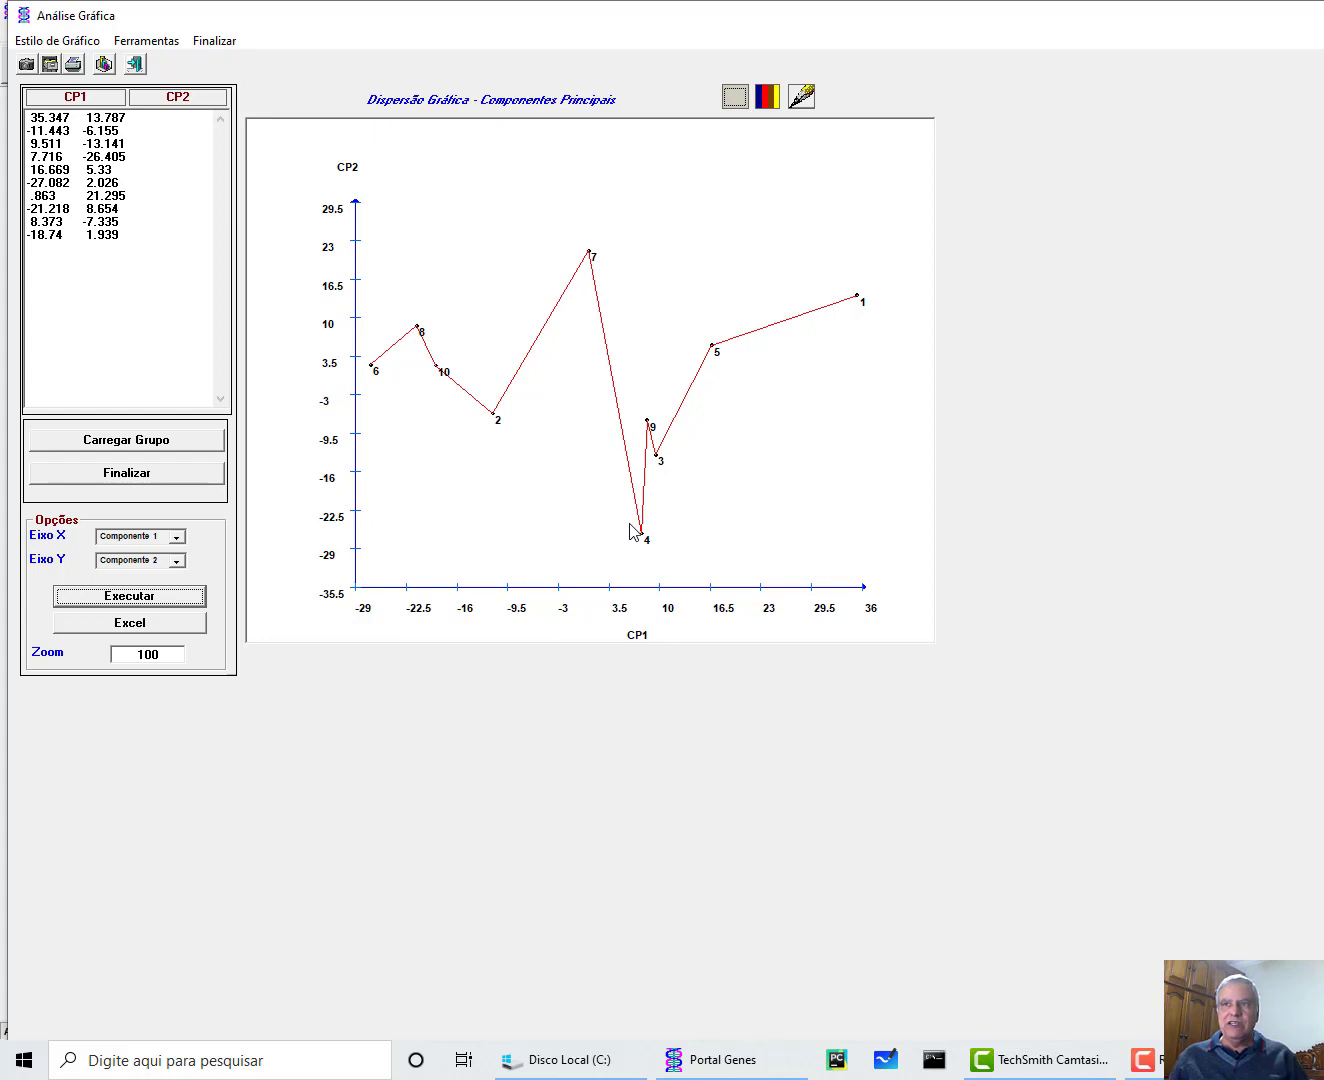
# Open the graph image in Paint, brush a freehand curve over it, and close it without saving.
pyautogui.click(140, 41)
pyautogui.click(170, 156)
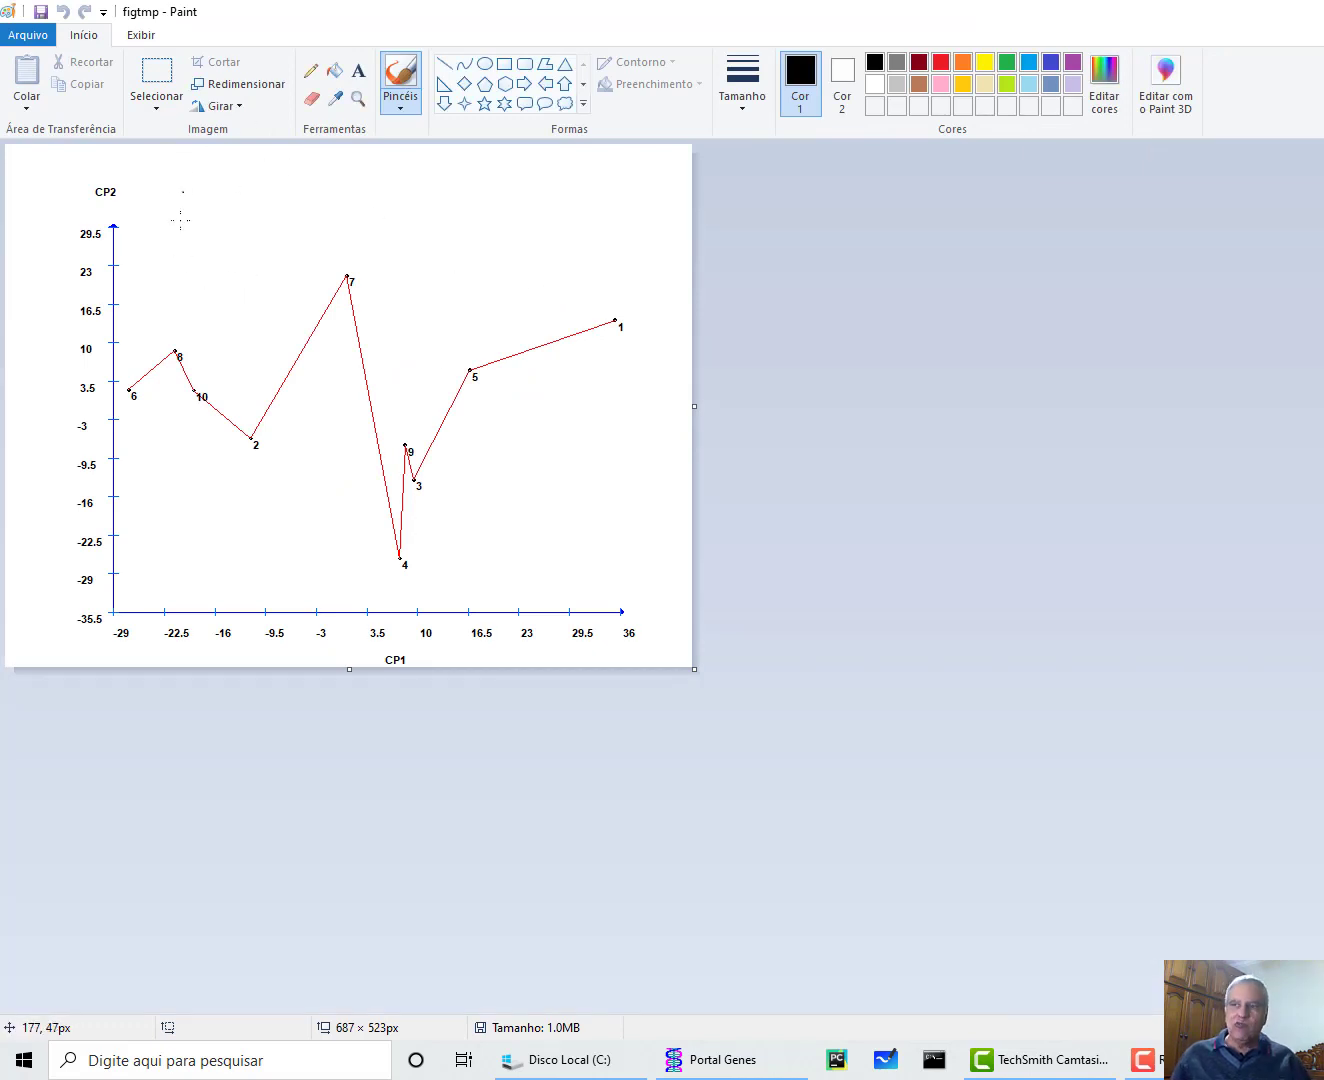
pyautogui.moveTo(182, 190)
pyautogui.mouseDown()
pyautogui.moveTo(253, 200)
pyautogui.moveTo(434, 438)
pyautogui.mouseUp()
pyautogui.moveTo(511, 454); pyautogui.dragTo(557, 425)
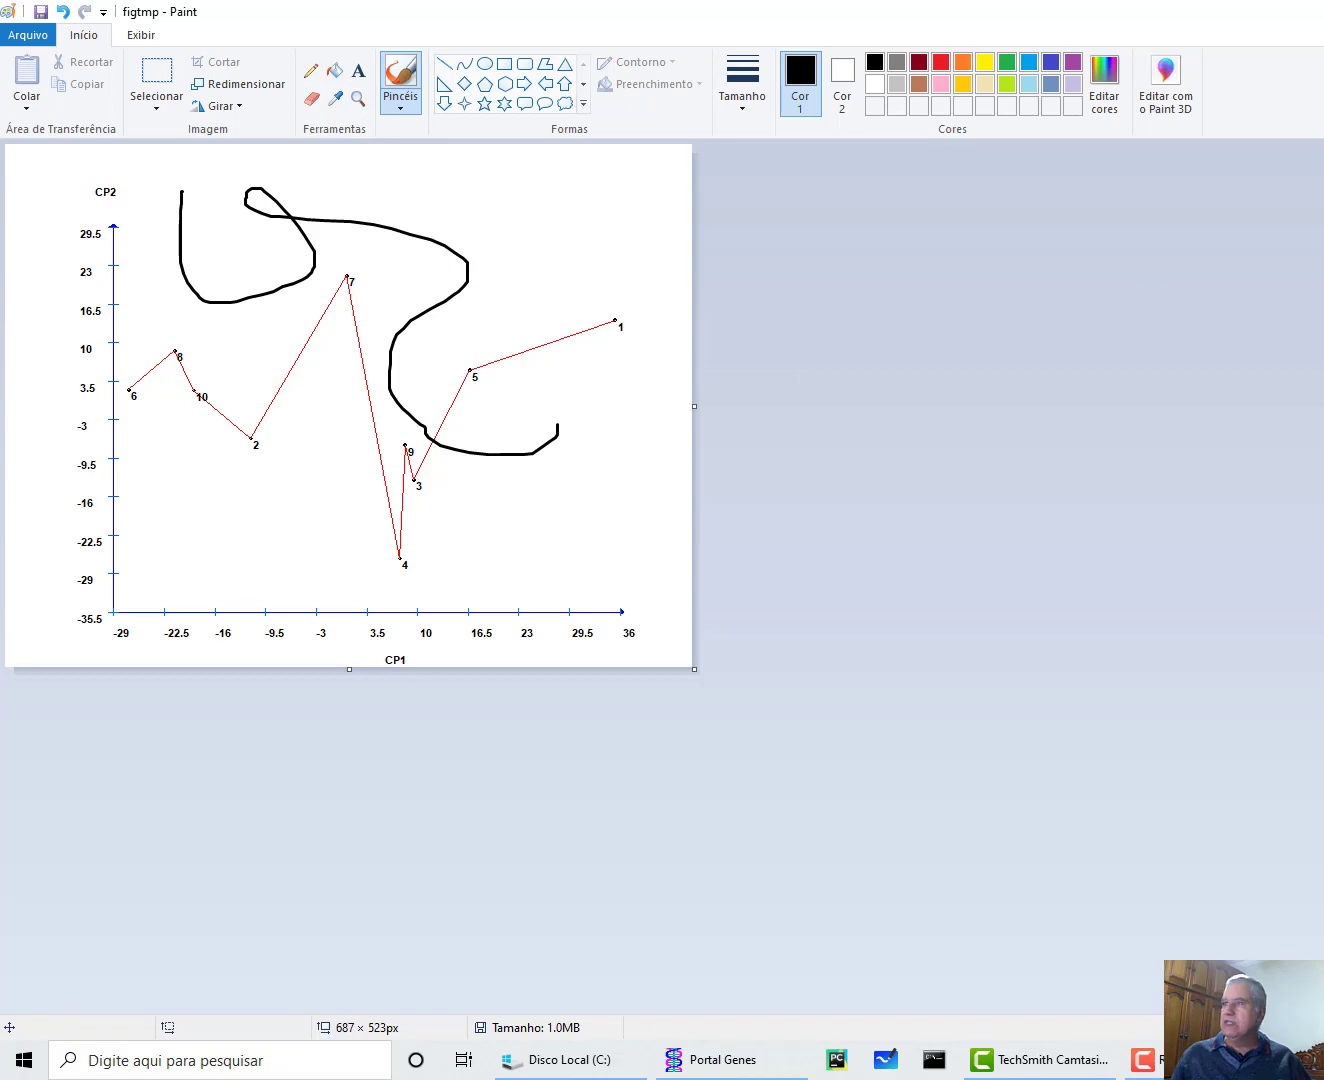
pyautogui.hotkey('alt', 'F4')
pyautogui.click(965, 543)
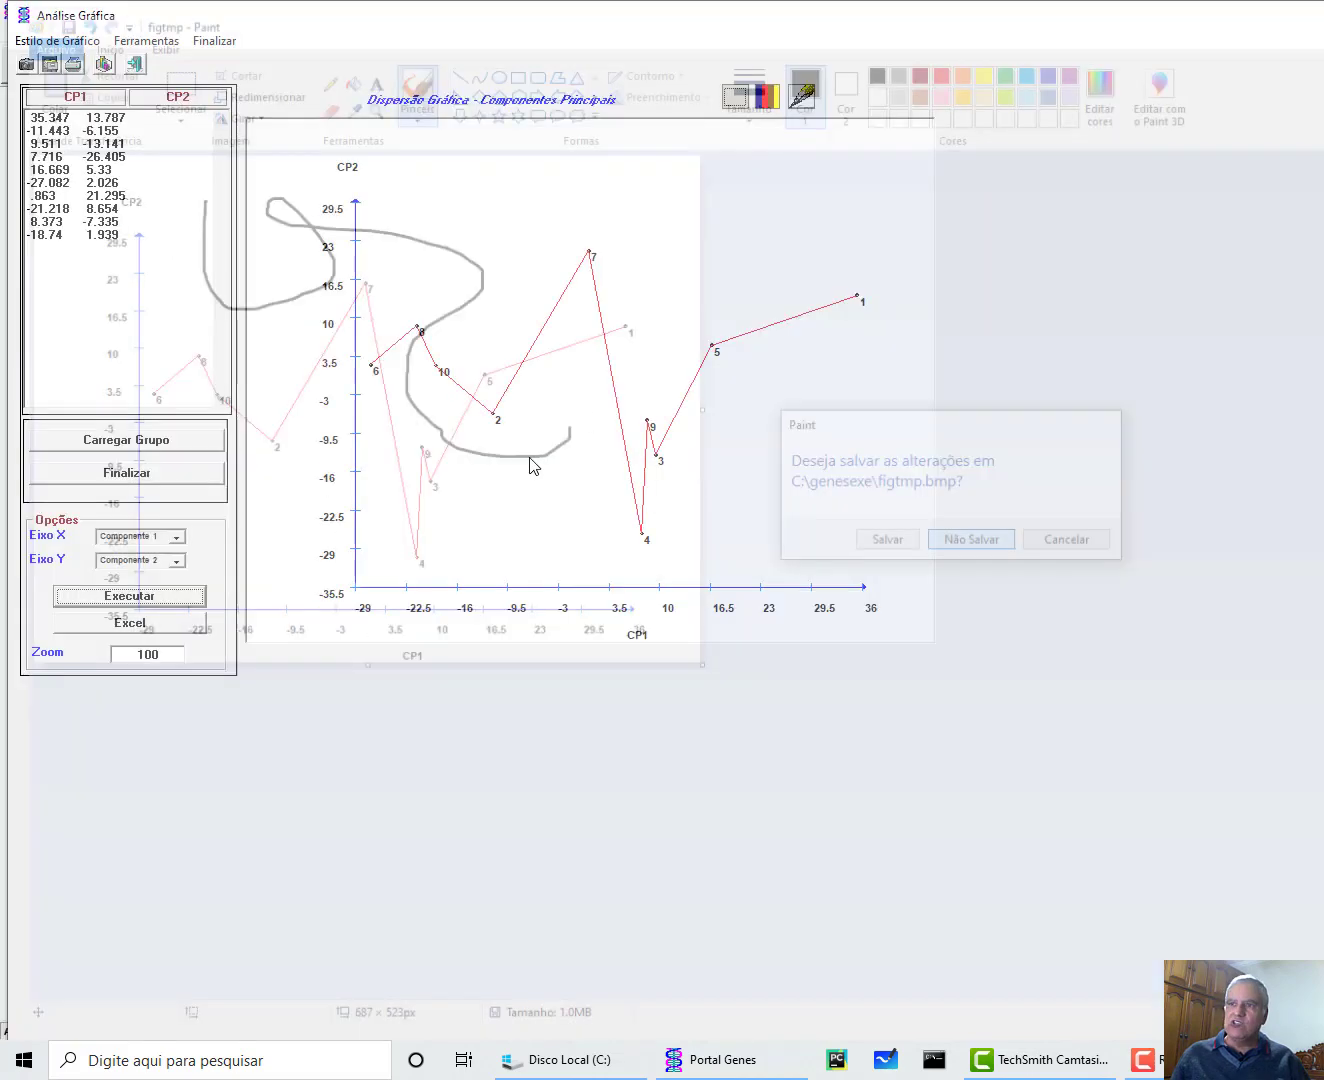
# Export the component scores and dispersion chart to Excel, and close the workbook without saving.
pyautogui.click(162, 625)
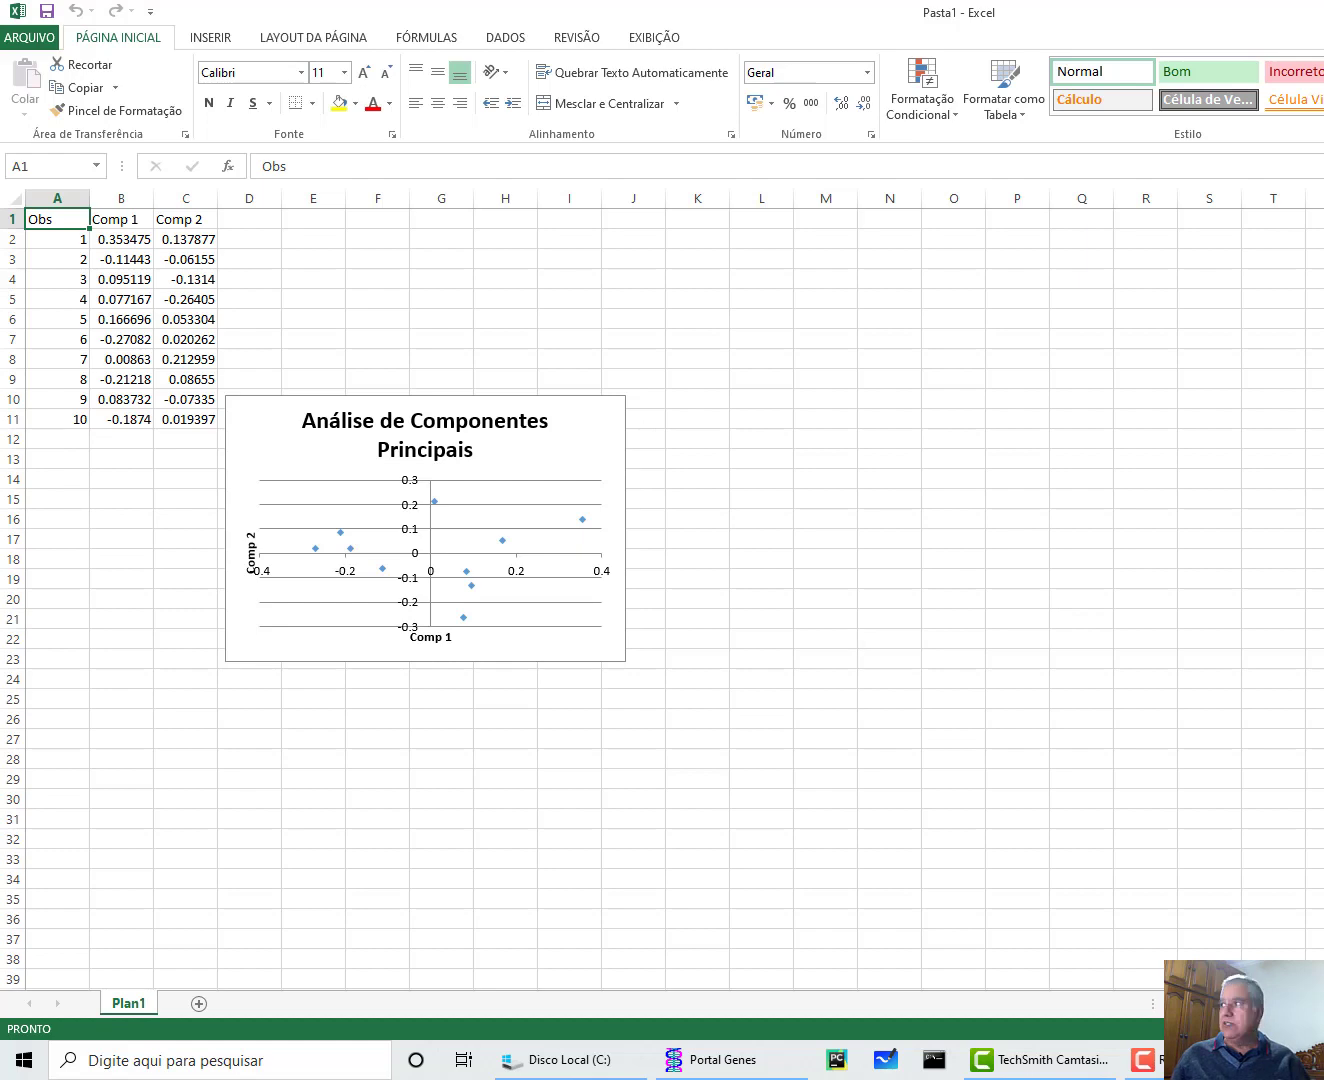
pyautogui.hotkey('alt', 'F4')
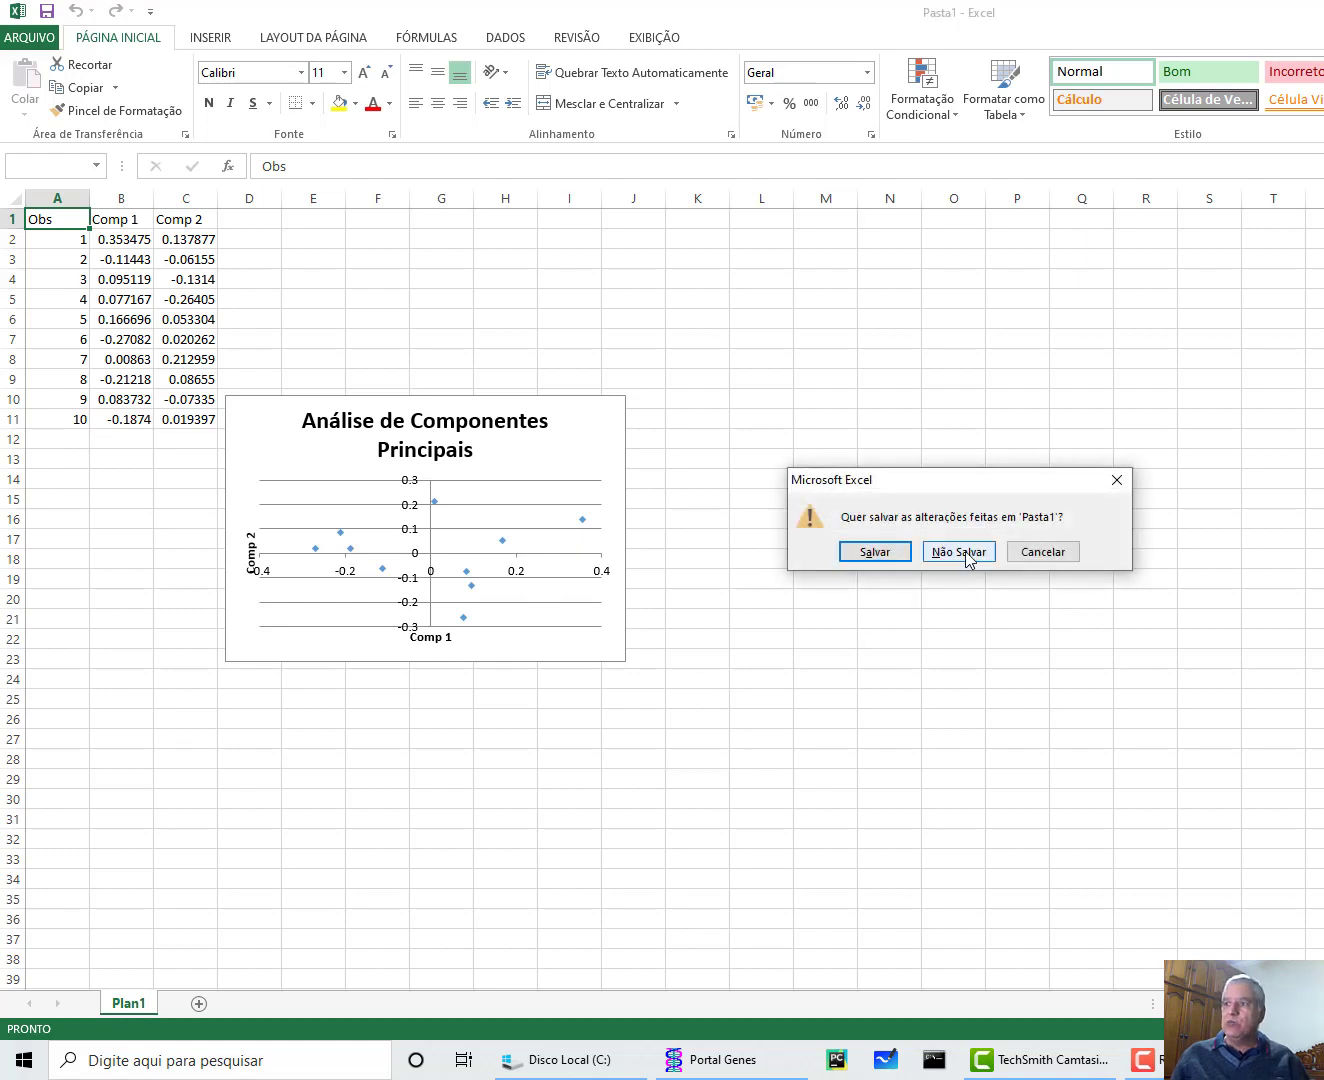
pyautogui.click(958, 551)
# Close the graphical analysis and exit the Coordenadas Principais procedure.
pyautogui.click(214, 41)
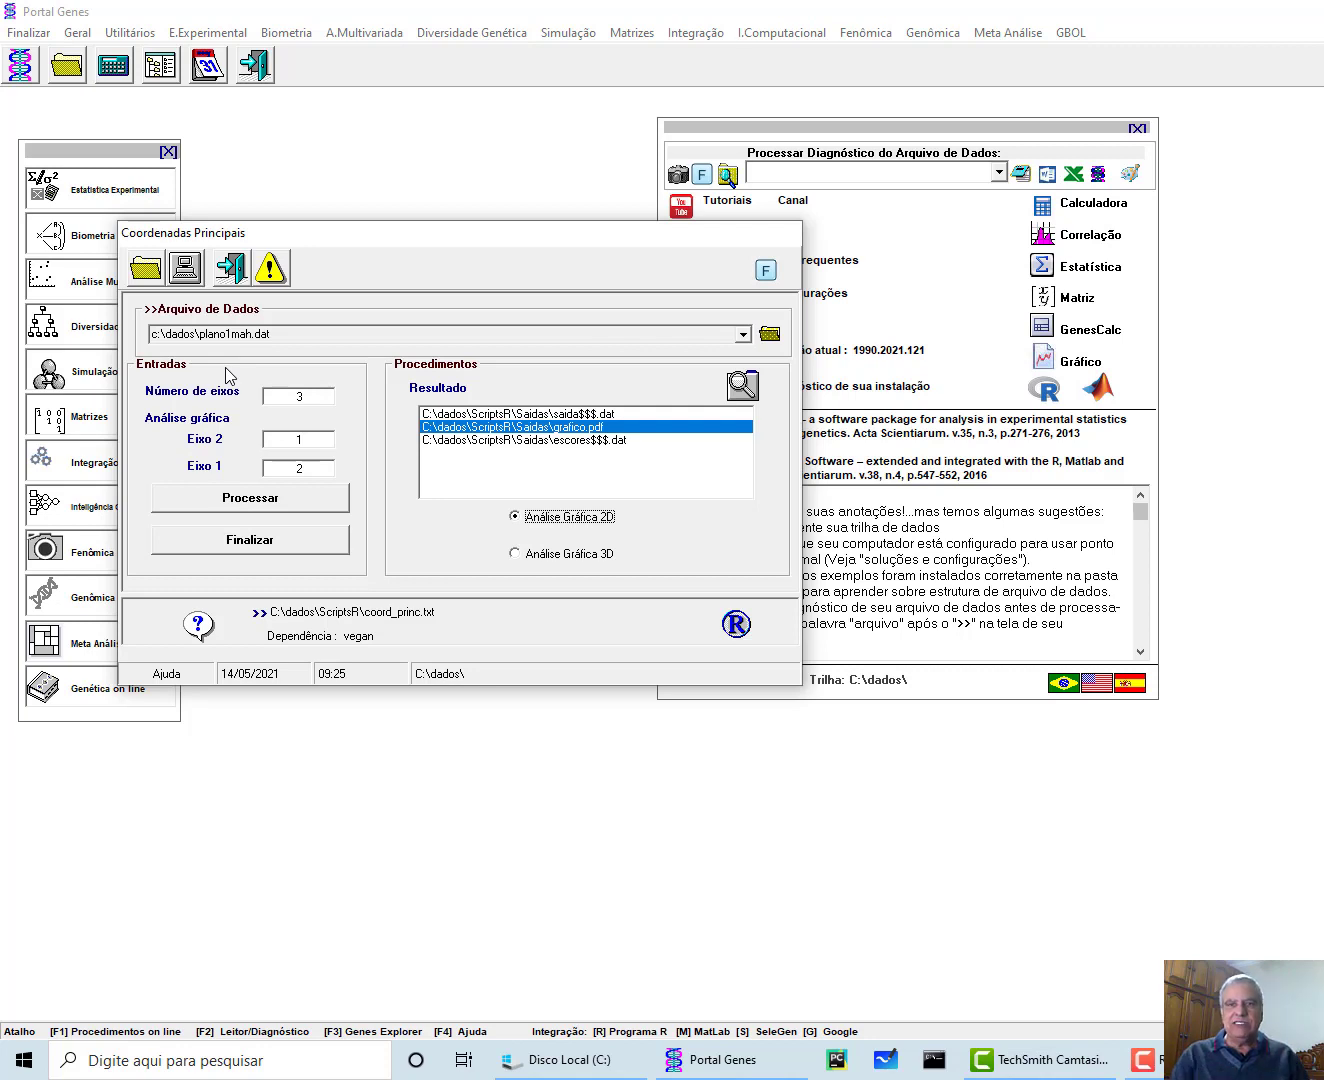
pyautogui.click(232, 270)
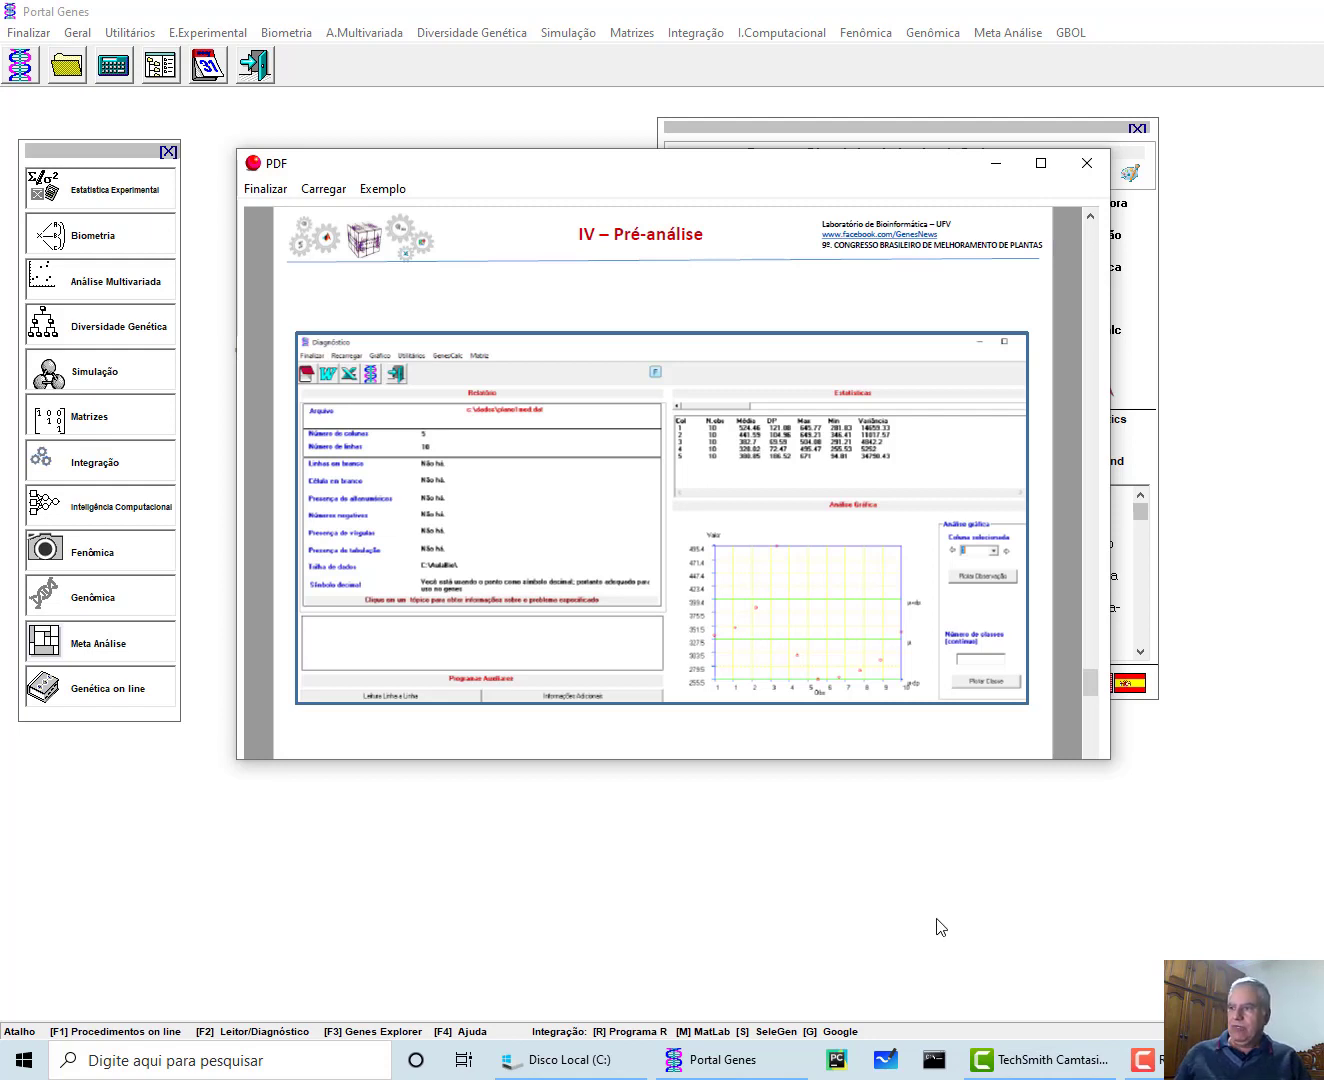
# View the closing page of the PDF presentation and minimize its window.
pyautogui.click(1087, 741)
pyautogui.click(1097, 746)
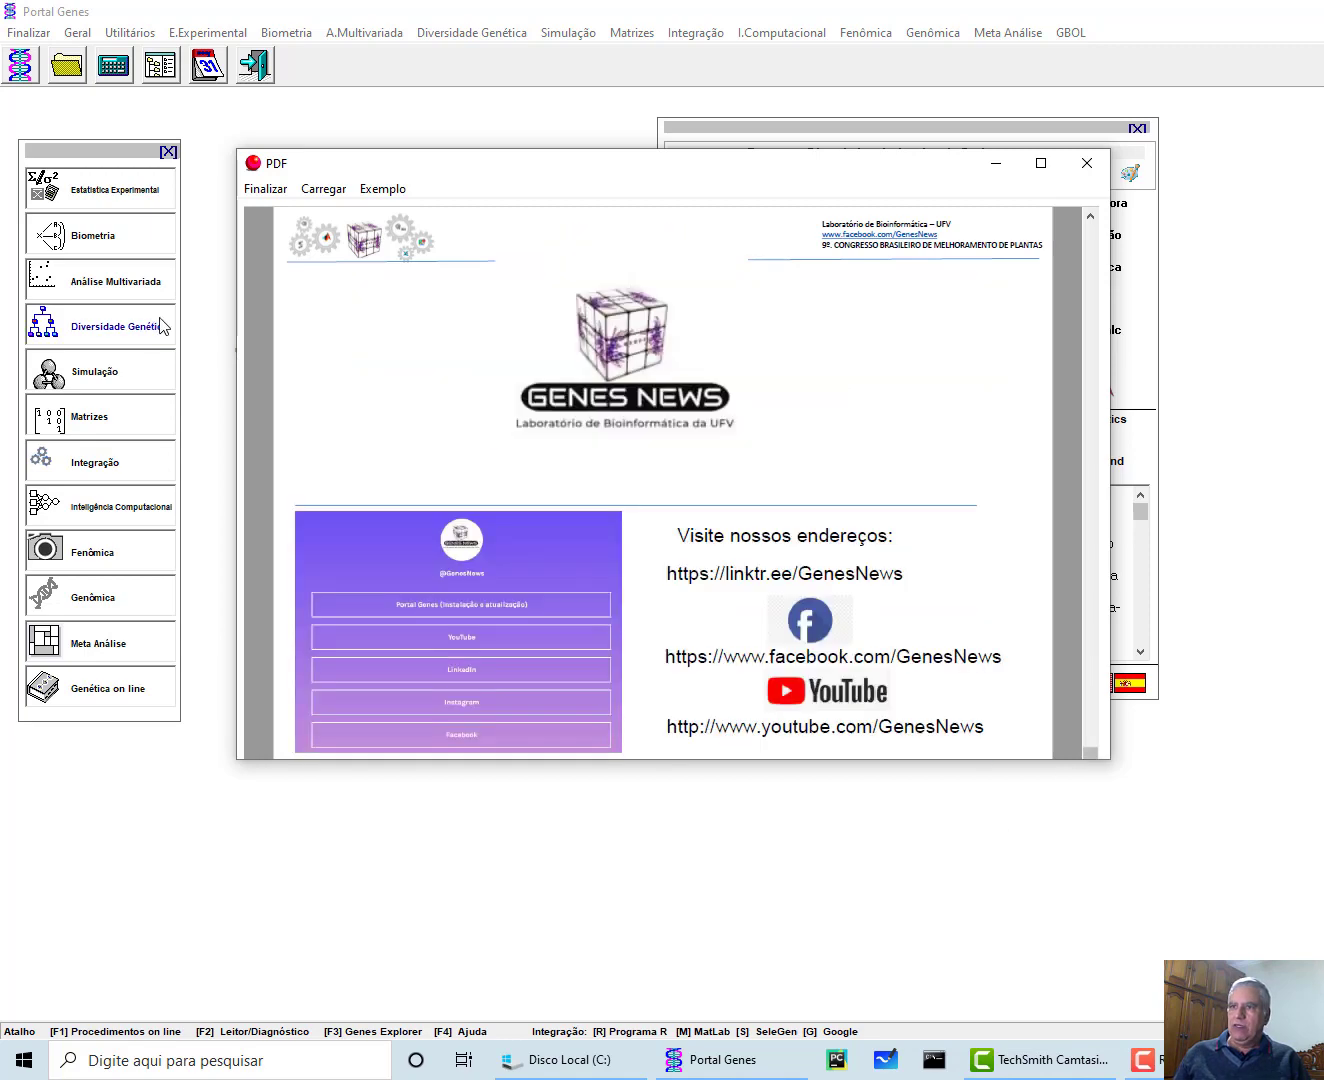
pyautogui.click(996, 163)
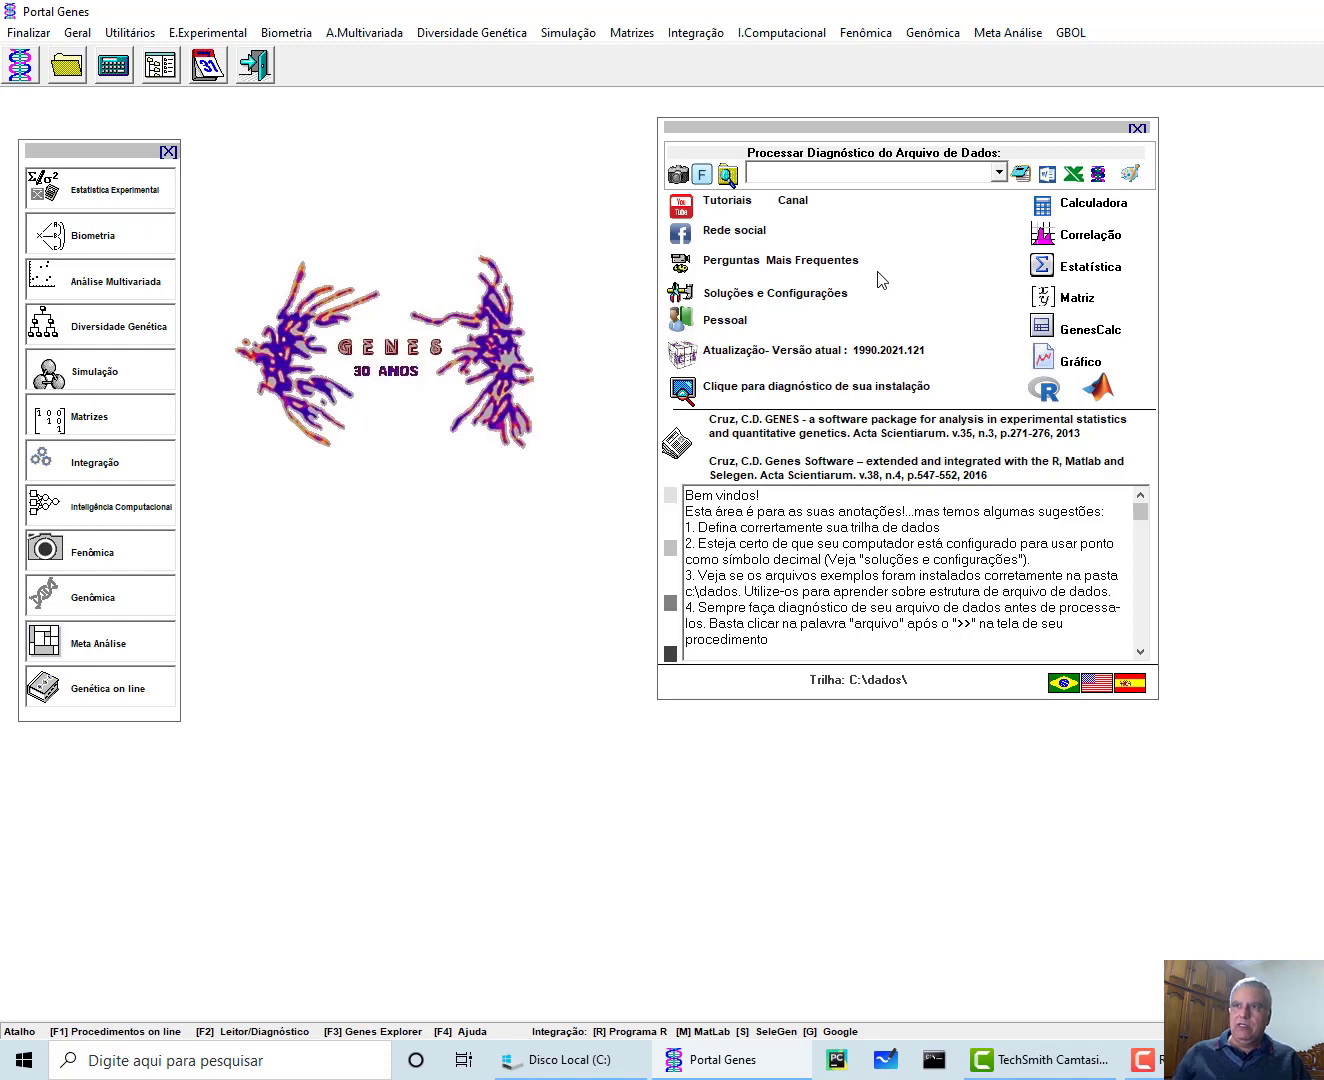
# Open the randomized-block analysis of variance for DBC sem parcelas perdidas and move its window fully into view.
pyautogui.click(213, 38)
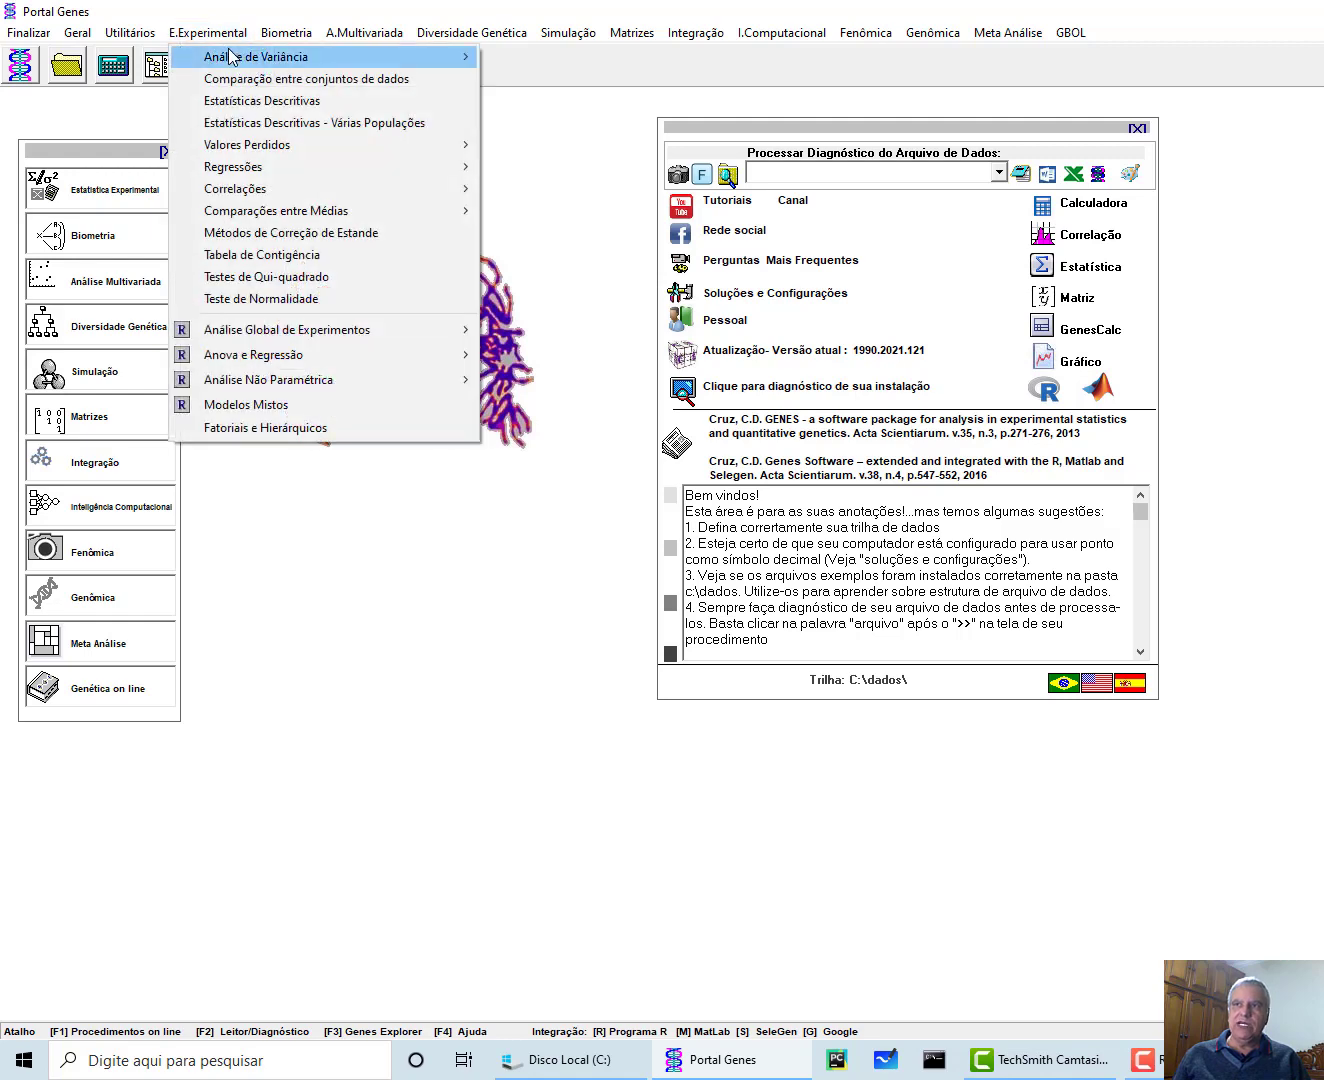
pyautogui.moveTo(230, 57)
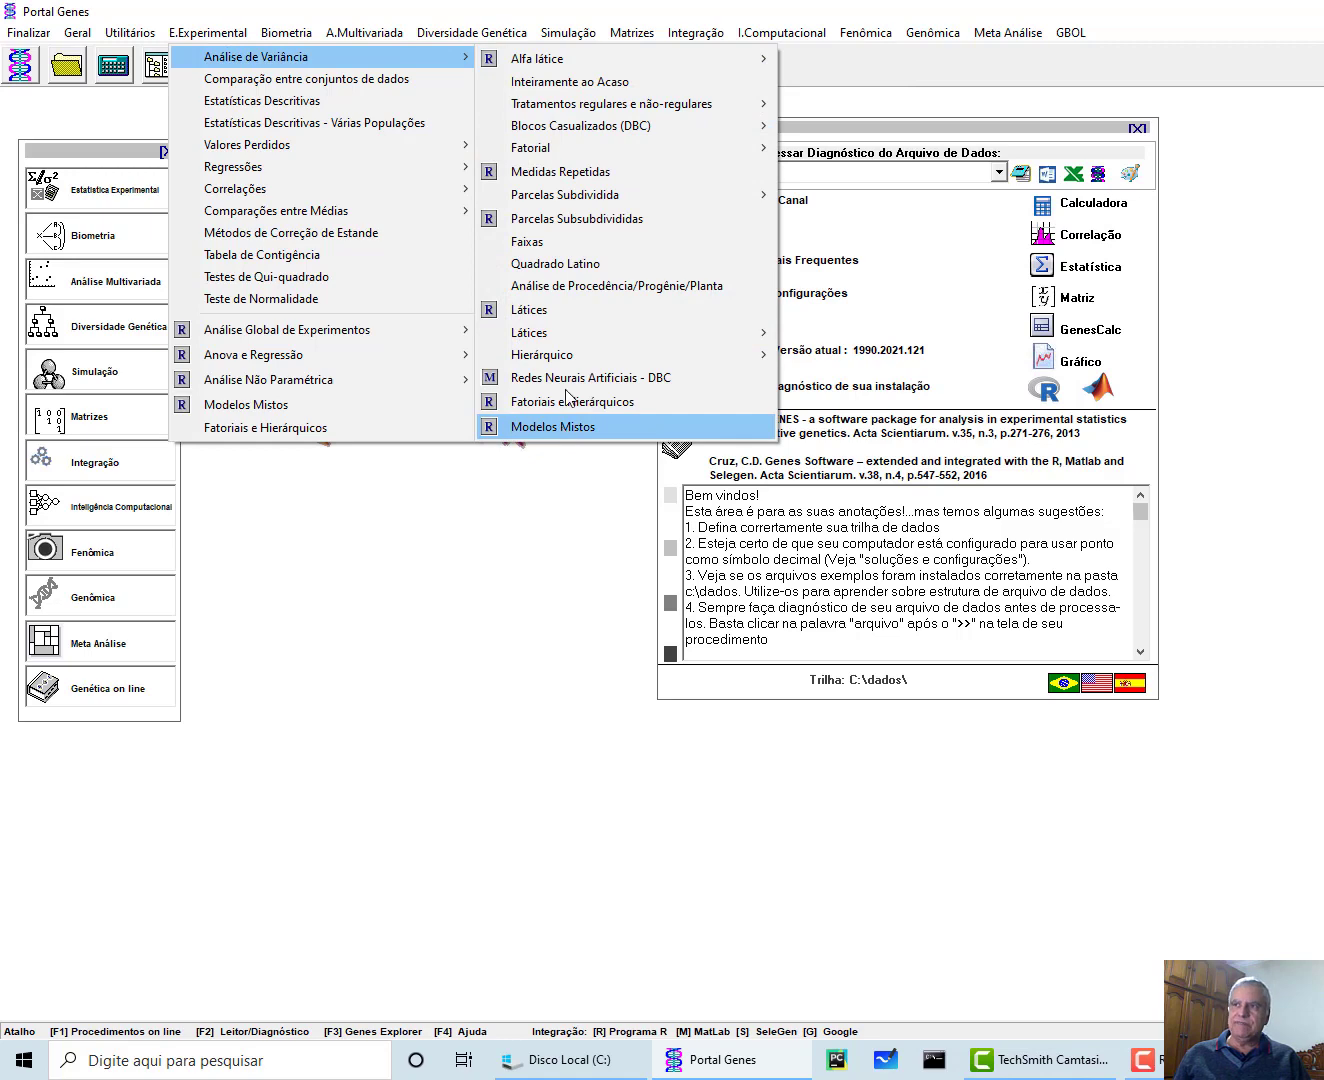
pyautogui.moveTo(561, 134)
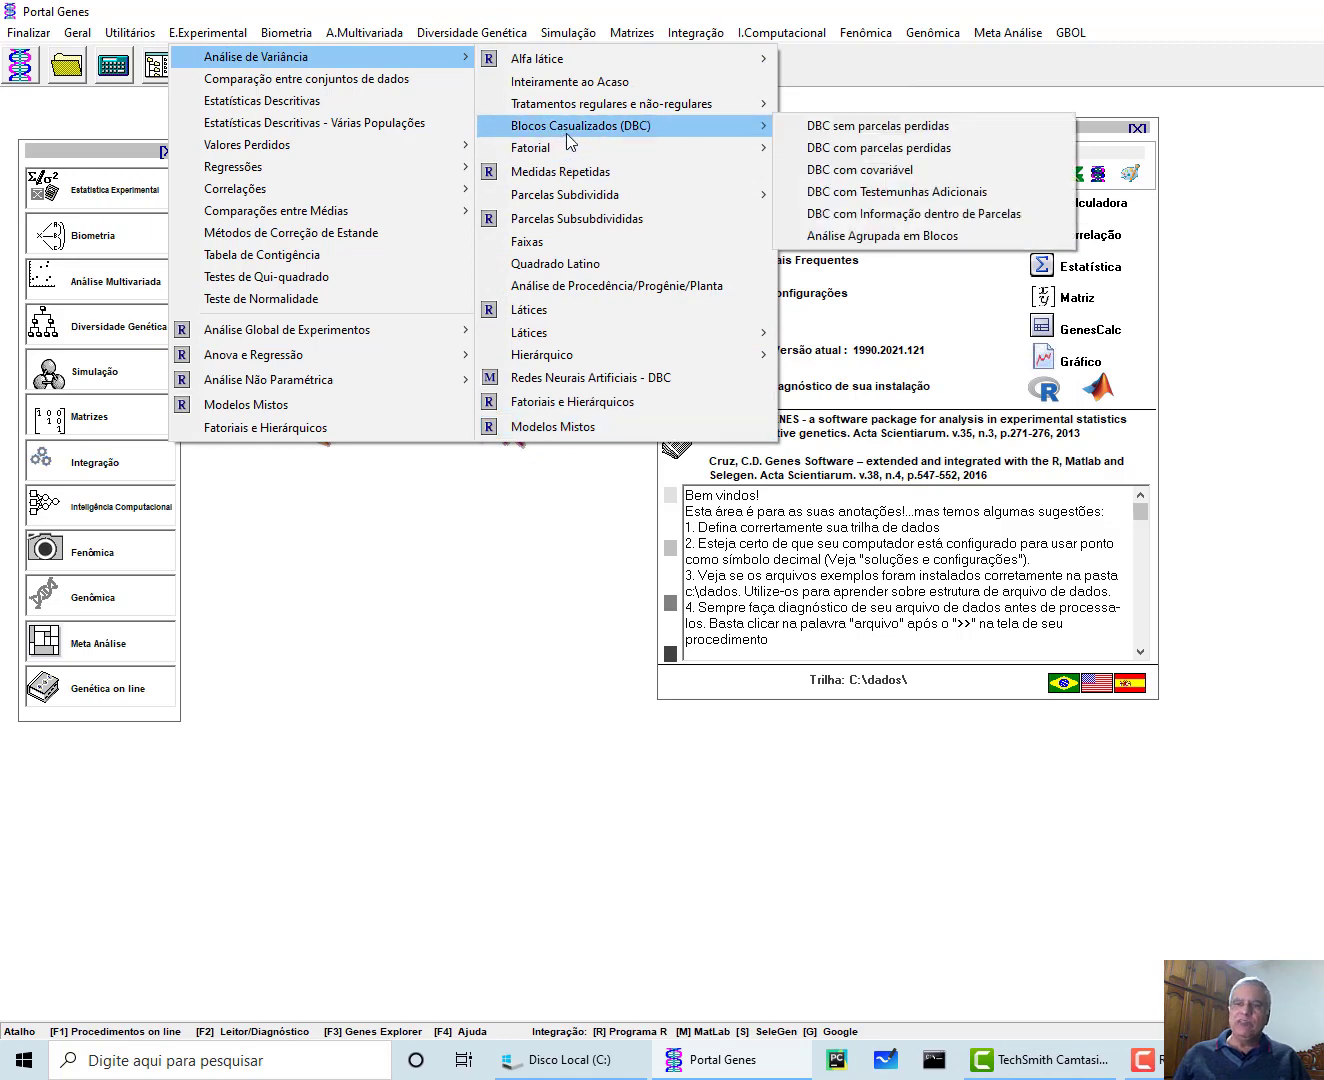
pyautogui.click(875, 129)
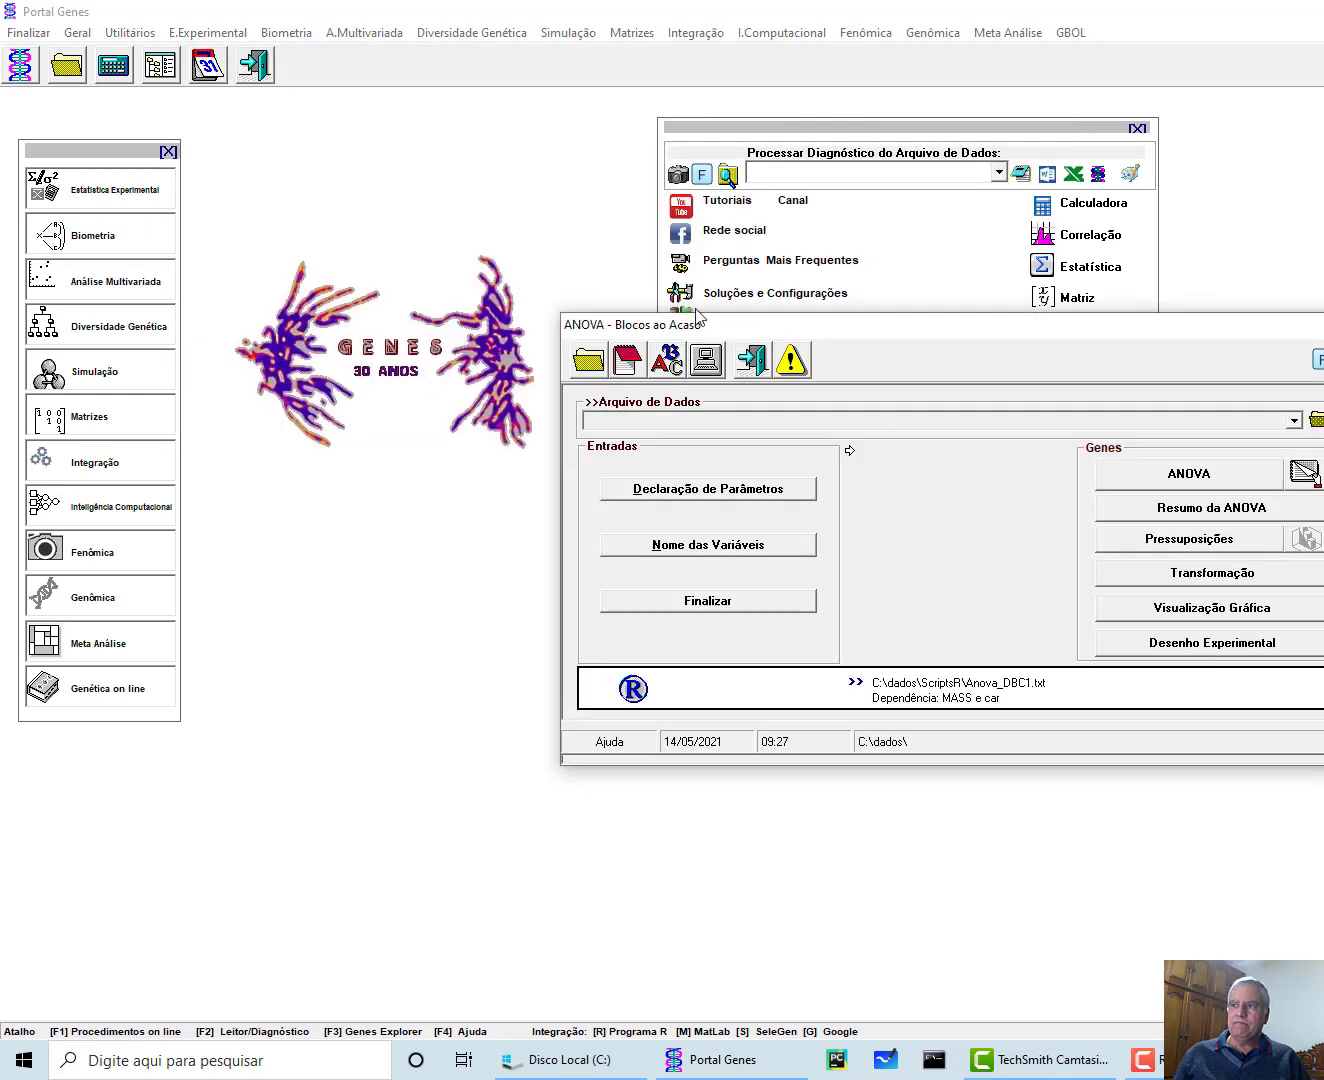
pyautogui.moveTo(772, 316); pyautogui.dragTo(462, 262)
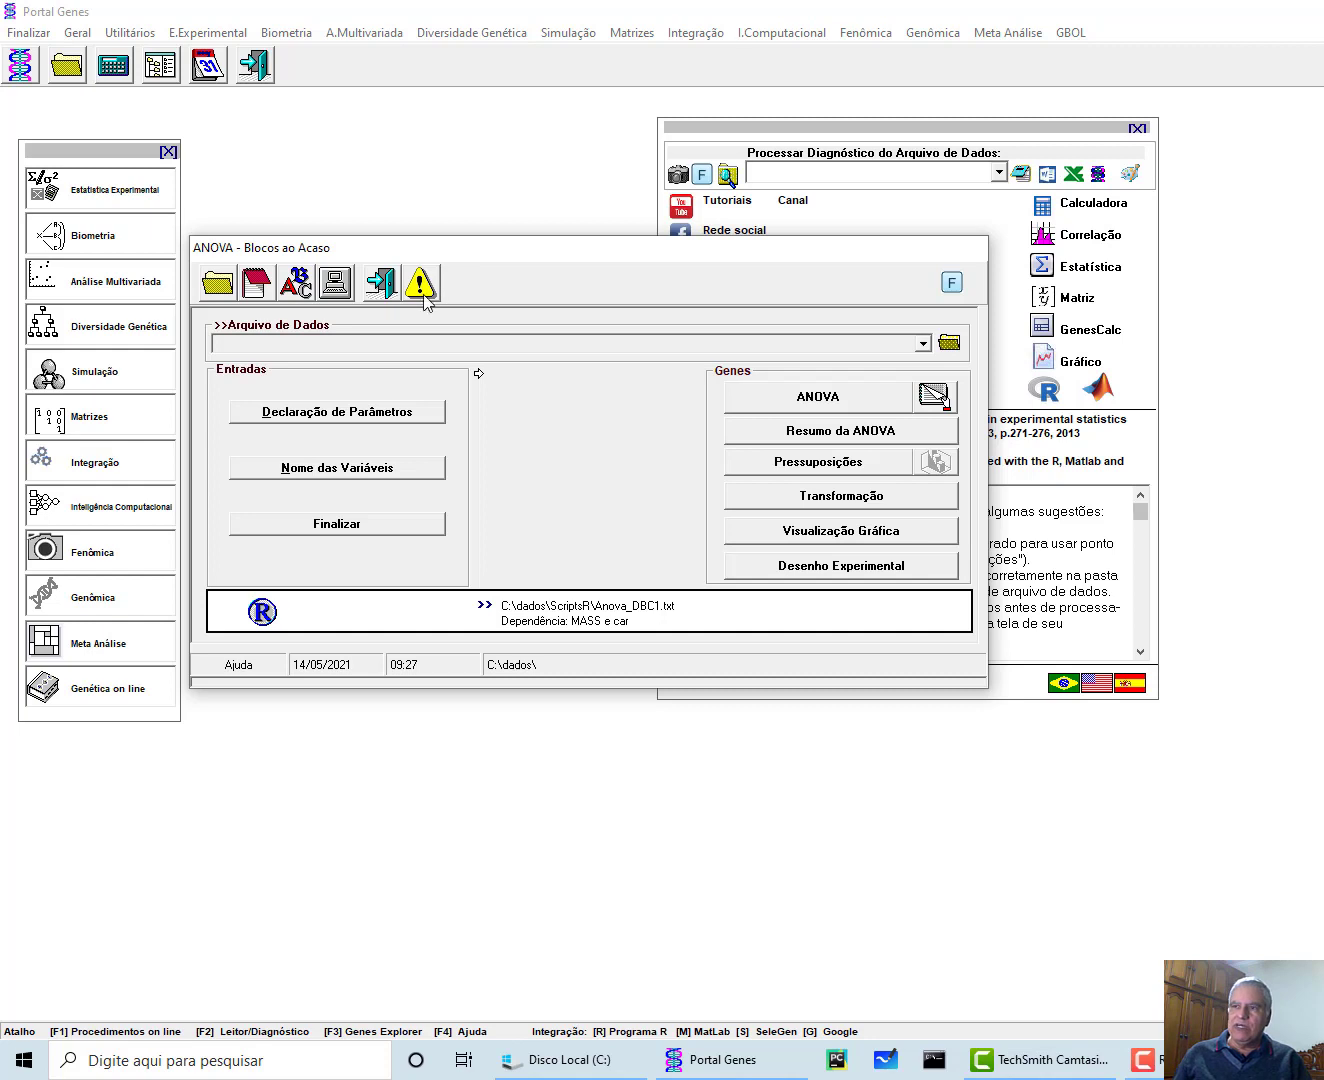
# Load the example data file C:\dados\Plano1.dat into the ANOVA procedure.
pyautogui.click(420, 285)
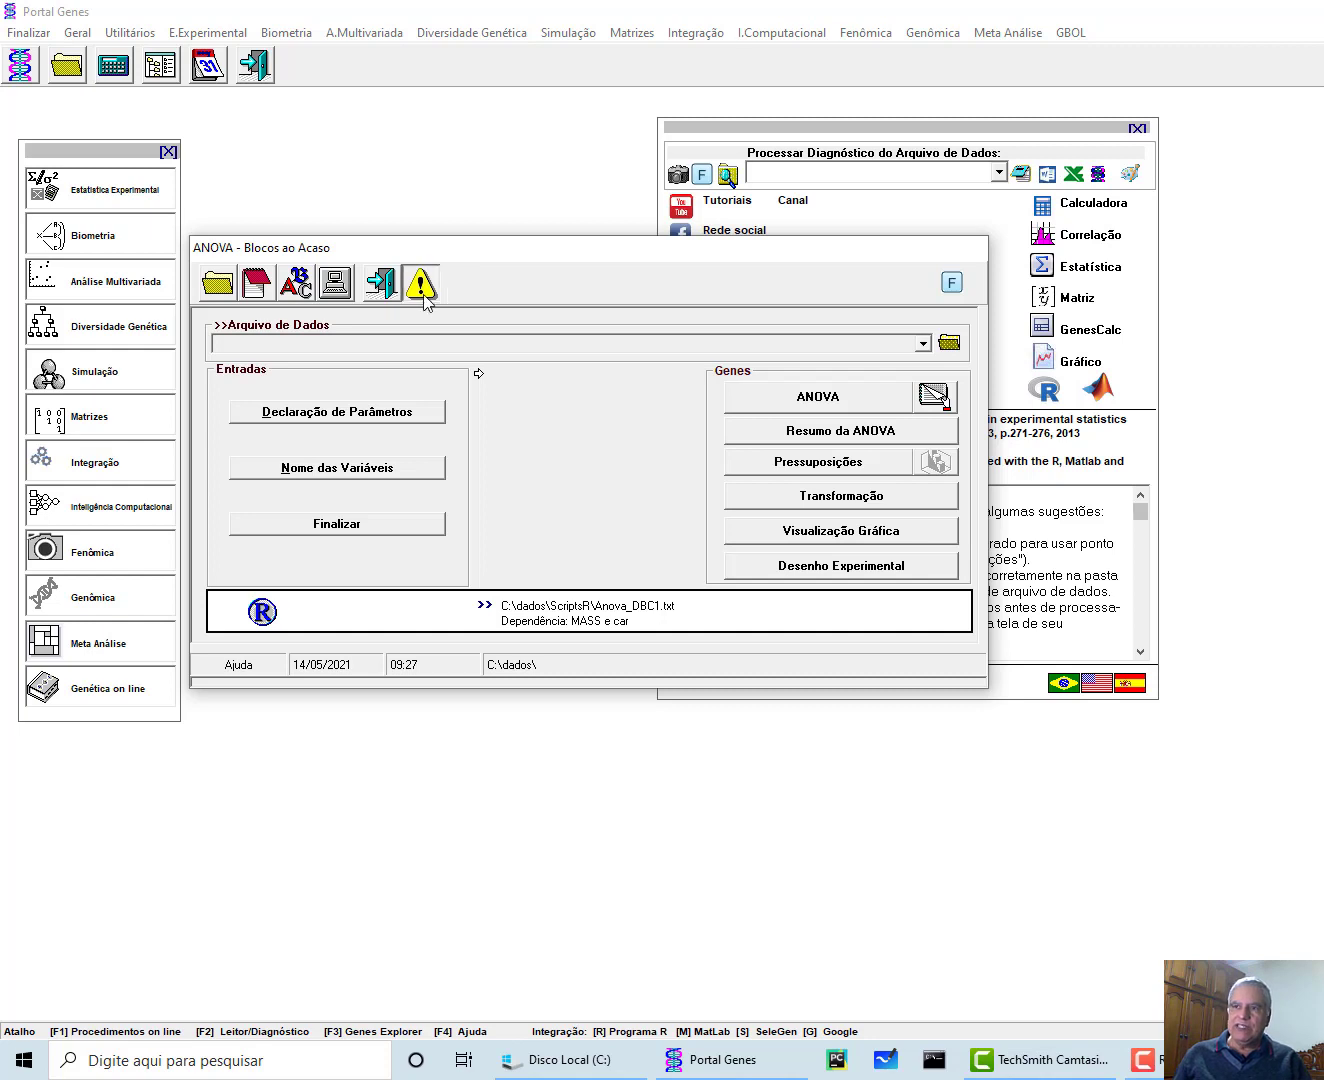
pyautogui.click(922, 344)
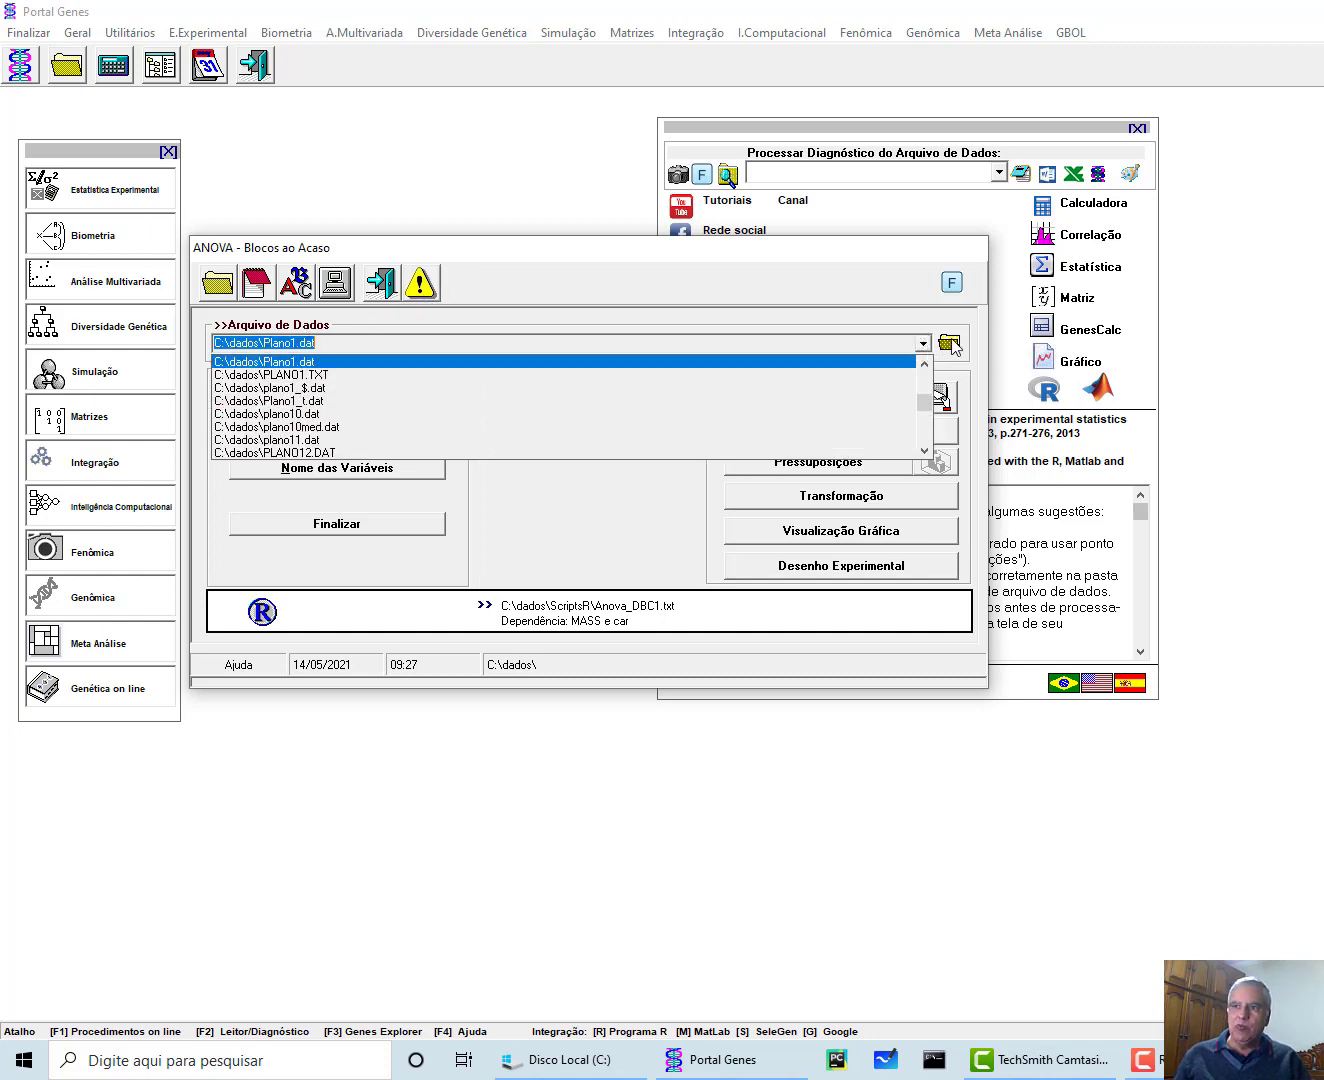
pyautogui.click(346, 338)
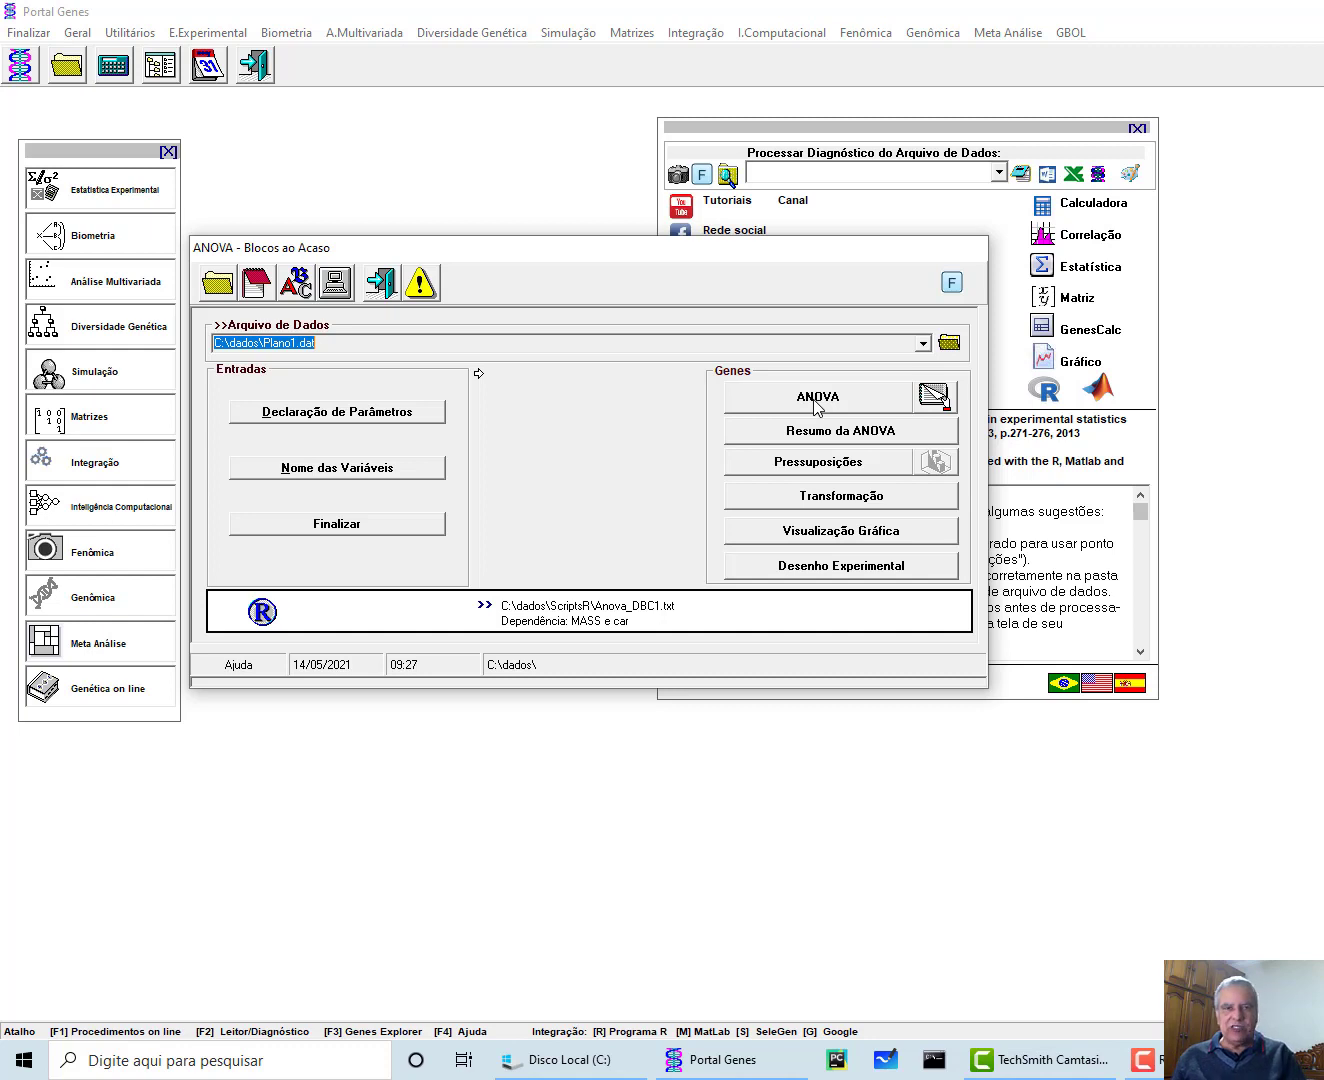
pyautogui.click(349, 346)
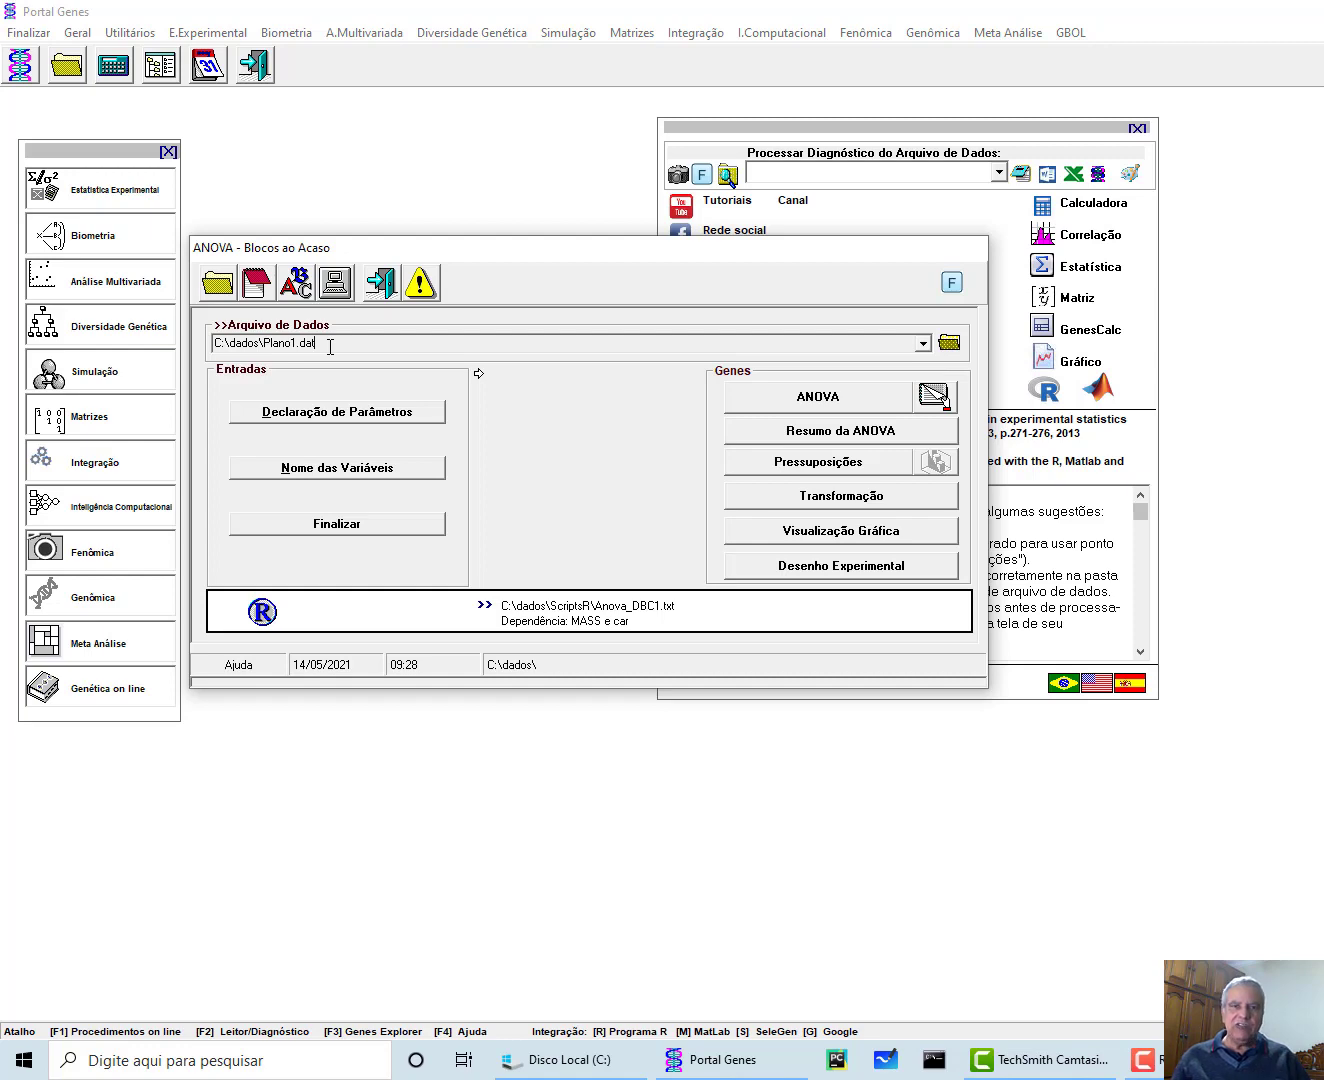
# Clear the block model's parameters, fill them automatically with 5 variables, 10 genotypes and 3 blocks, and close the declaration.
pyautogui.click(320, 414)
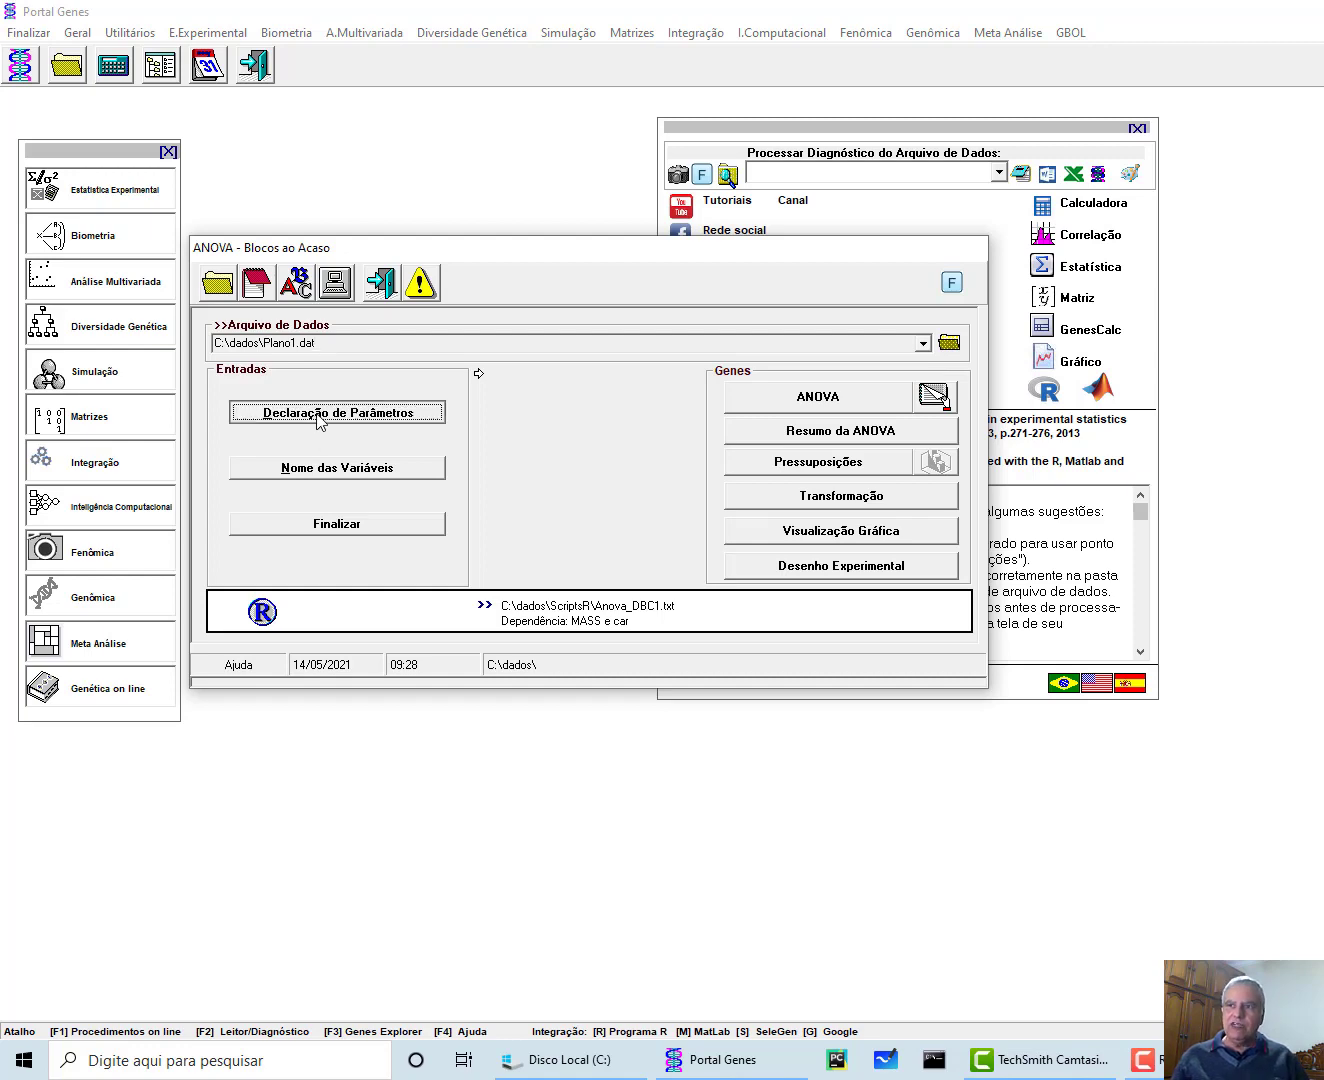
pyautogui.moveTo(872, 417); pyautogui.dragTo(528, 315)
pyautogui.doubleClick(574, 433)
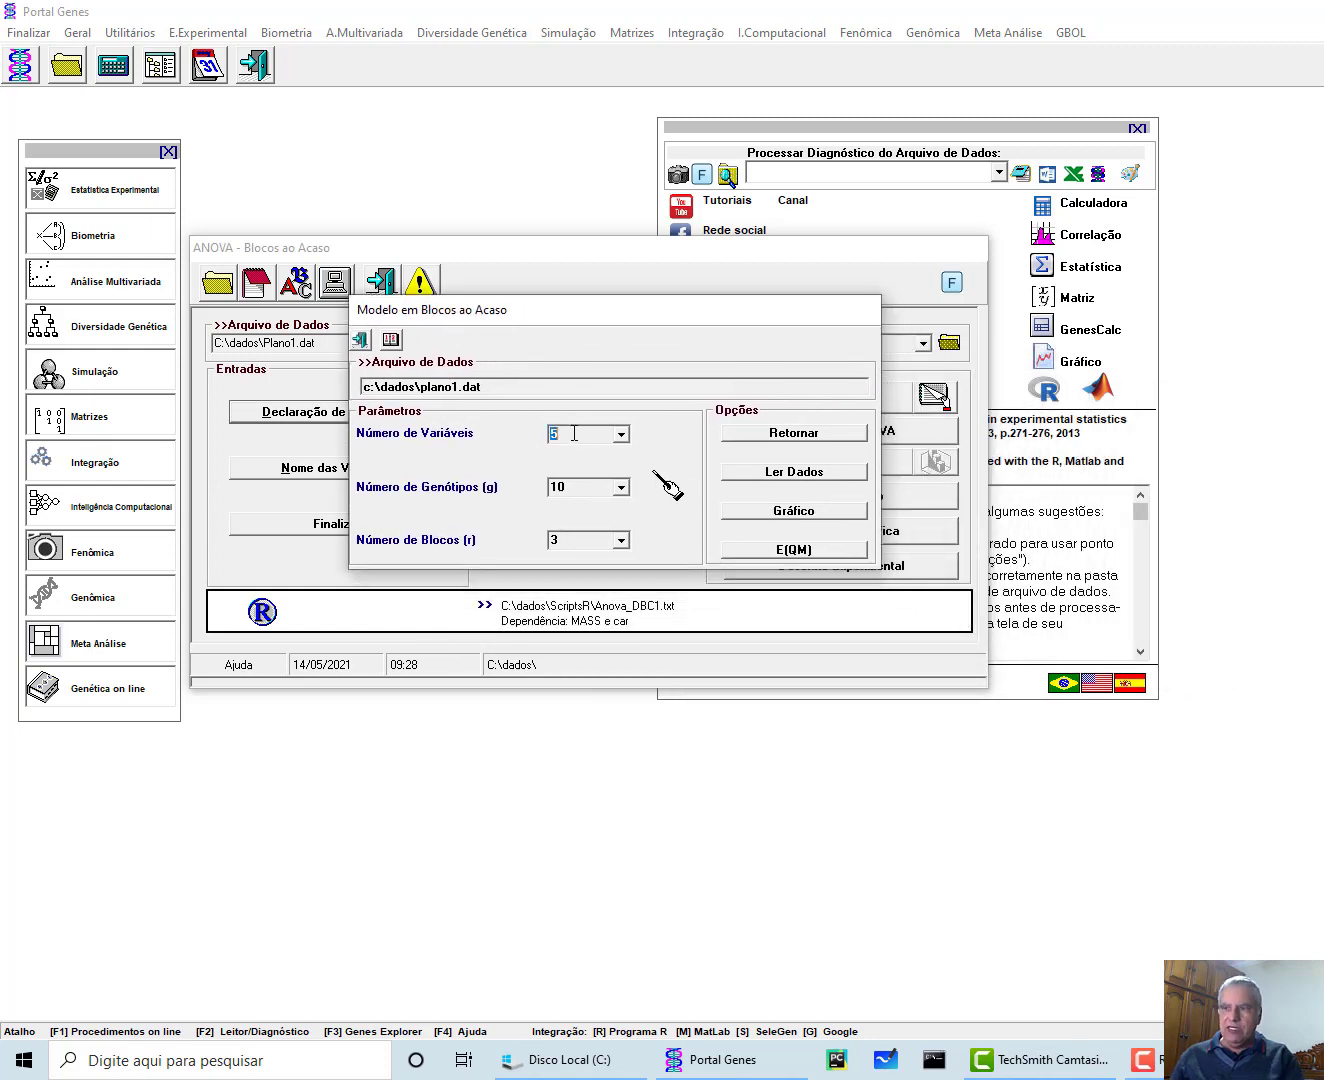
pyautogui.press('BackSpace')
pyautogui.doubleClick(577, 487)
pyautogui.press('BackSpace')
pyautogui.doubleClick(567, 540)
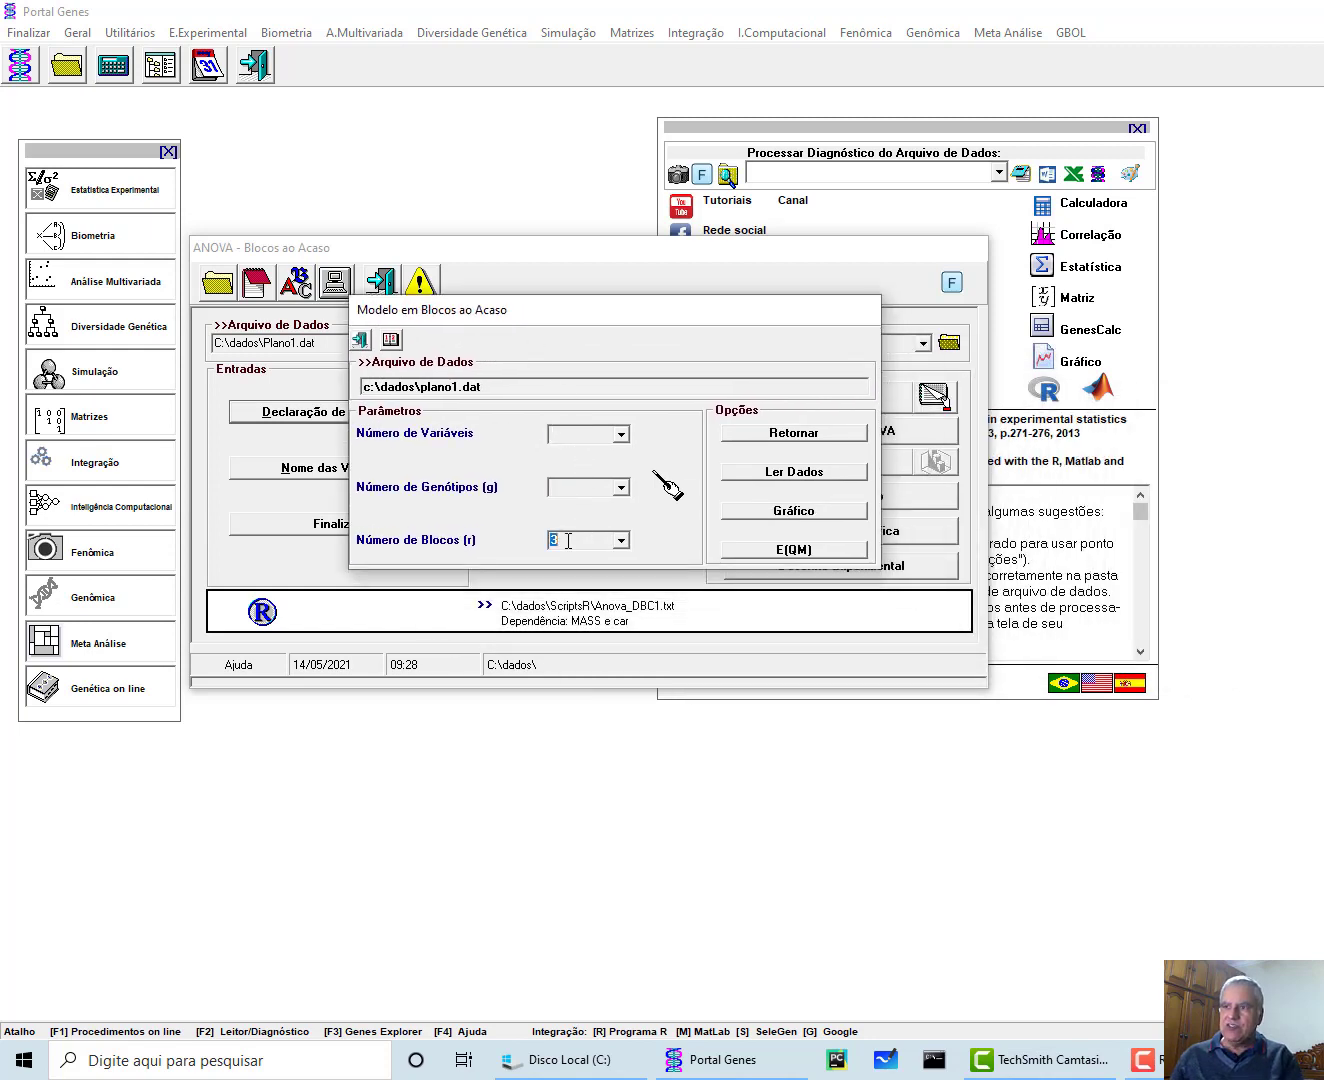
pyautogui.press('BackSpace')
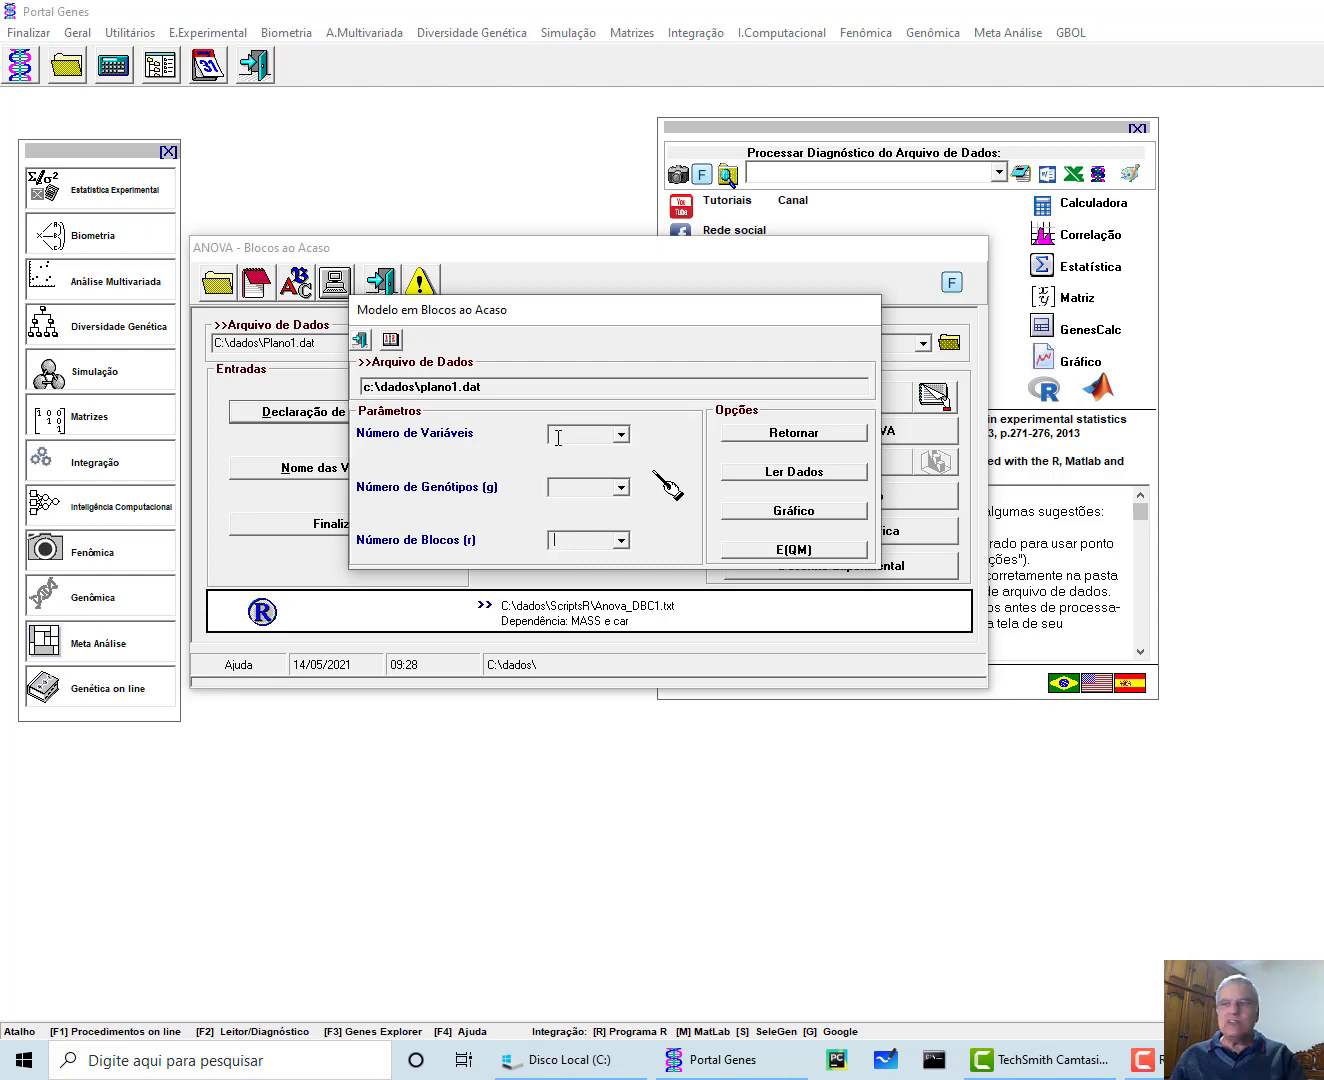
pyautogui.click(674, 486)
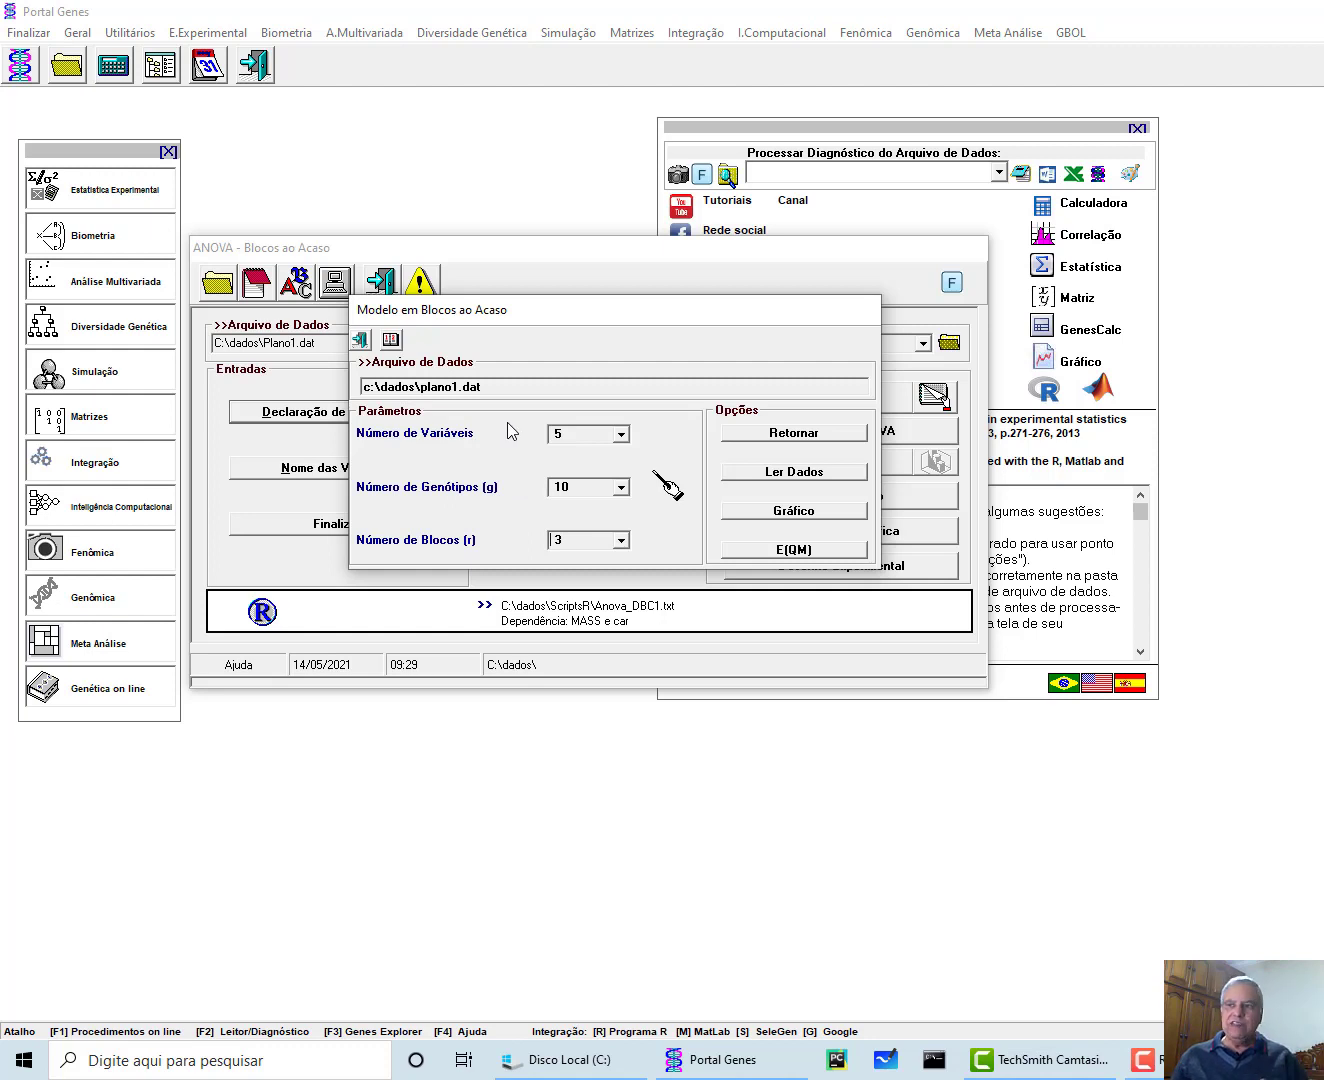
pyautogui.click(360, 340)
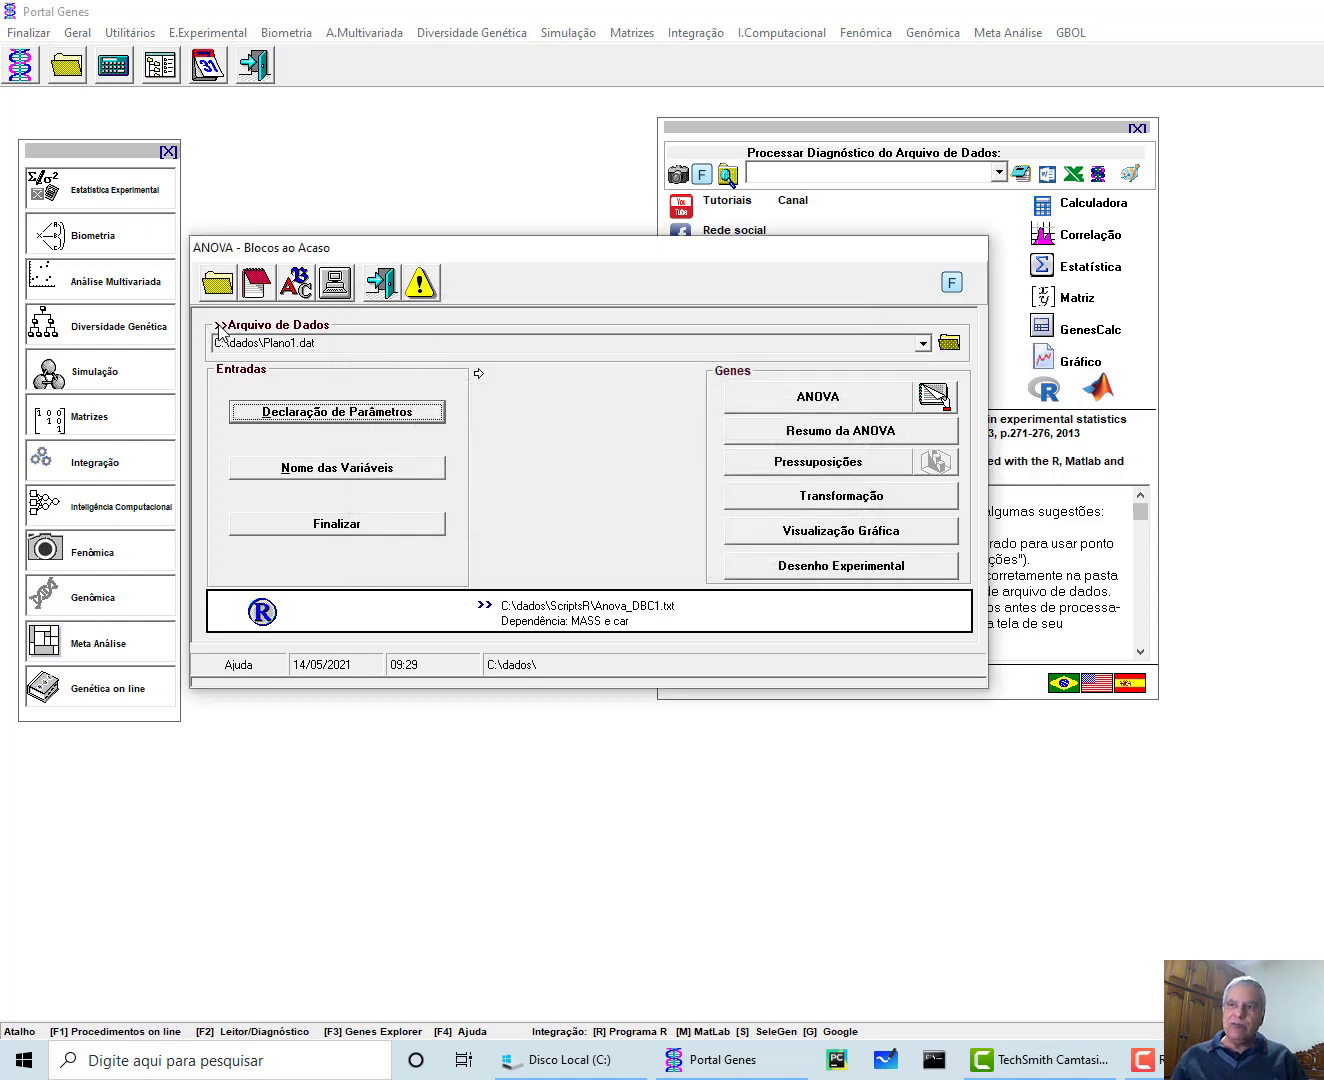
# Run the diagnosis of Plano1.dat and examine the comma-usage guidance and the maximum and minimum statistics of columns 1 and 2.
pyautogui.click(276, 330)
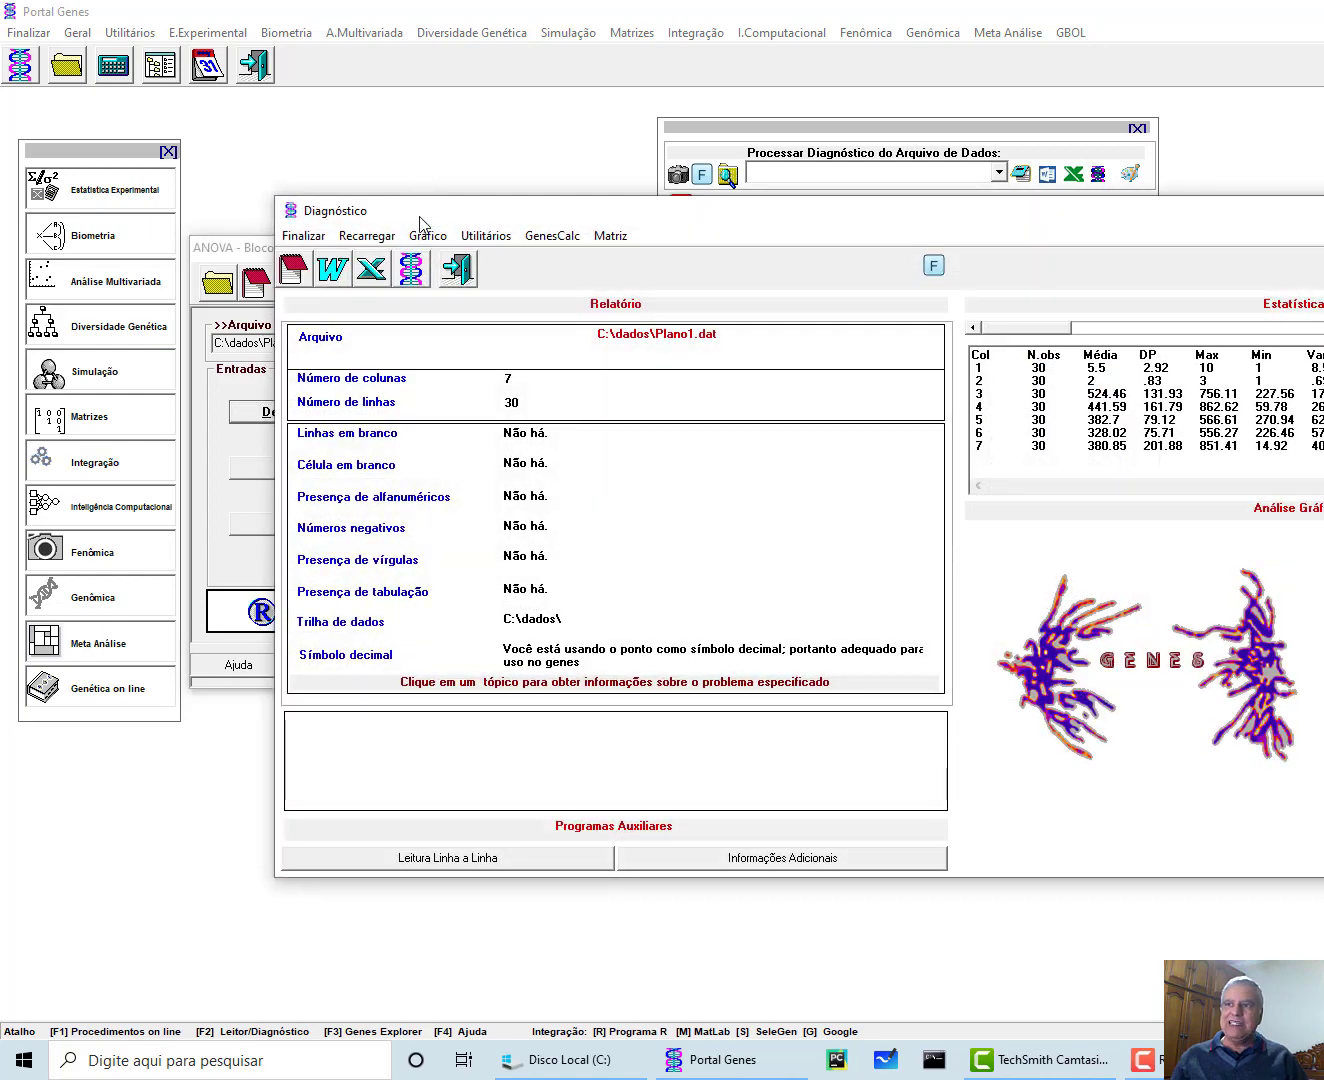
pyautogui.moveTo(420, 217); pyautogui.dragTo(177, 168)
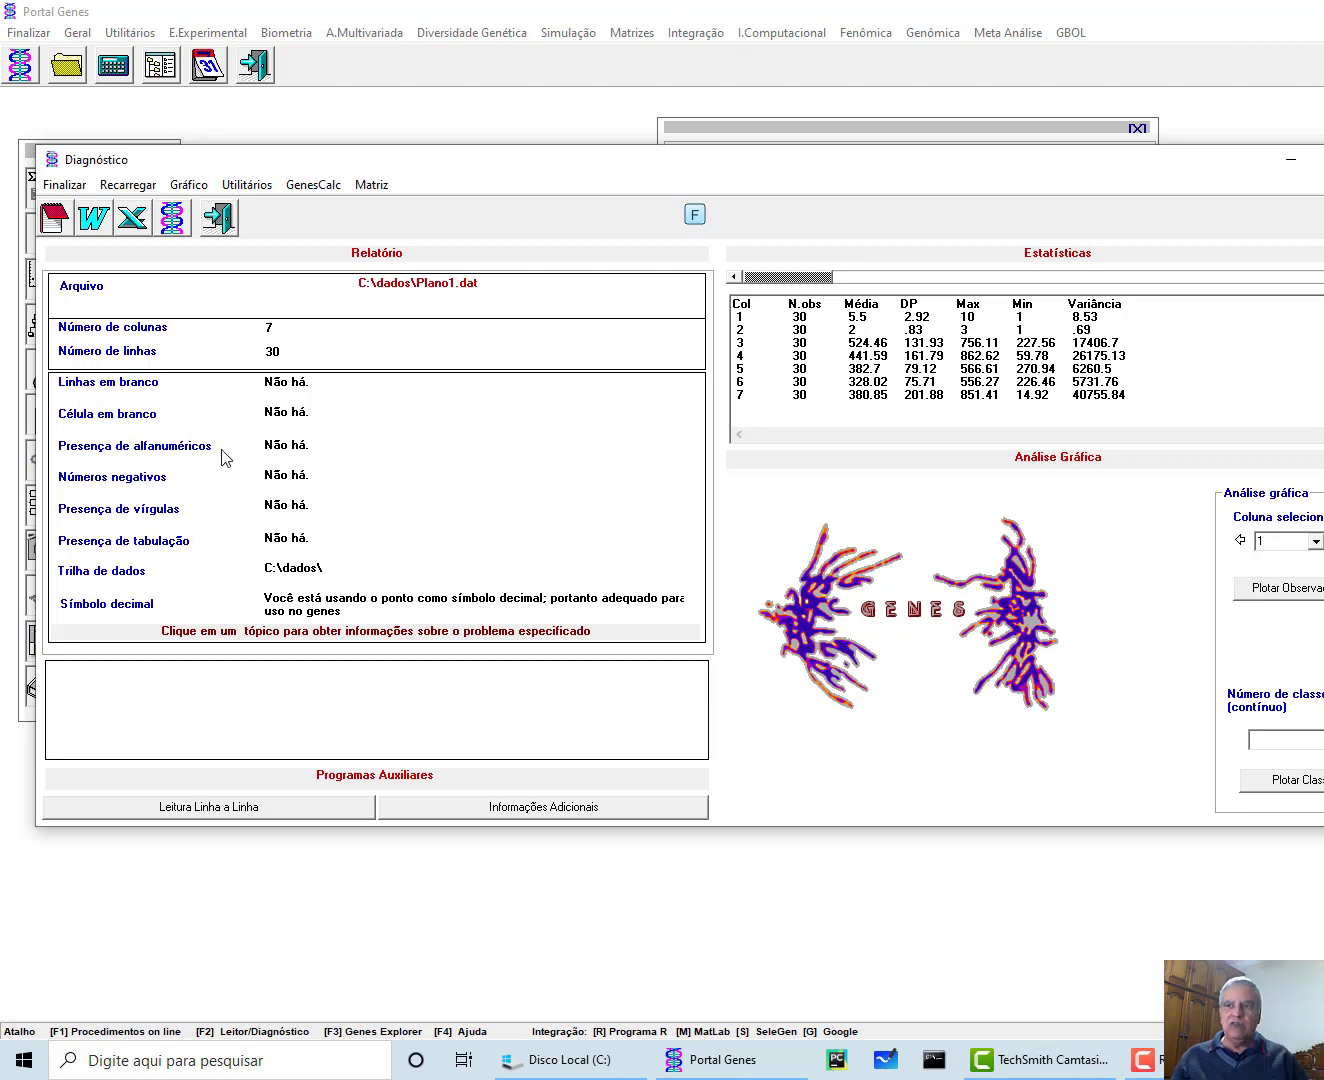
pyautogui.click(118, 517)
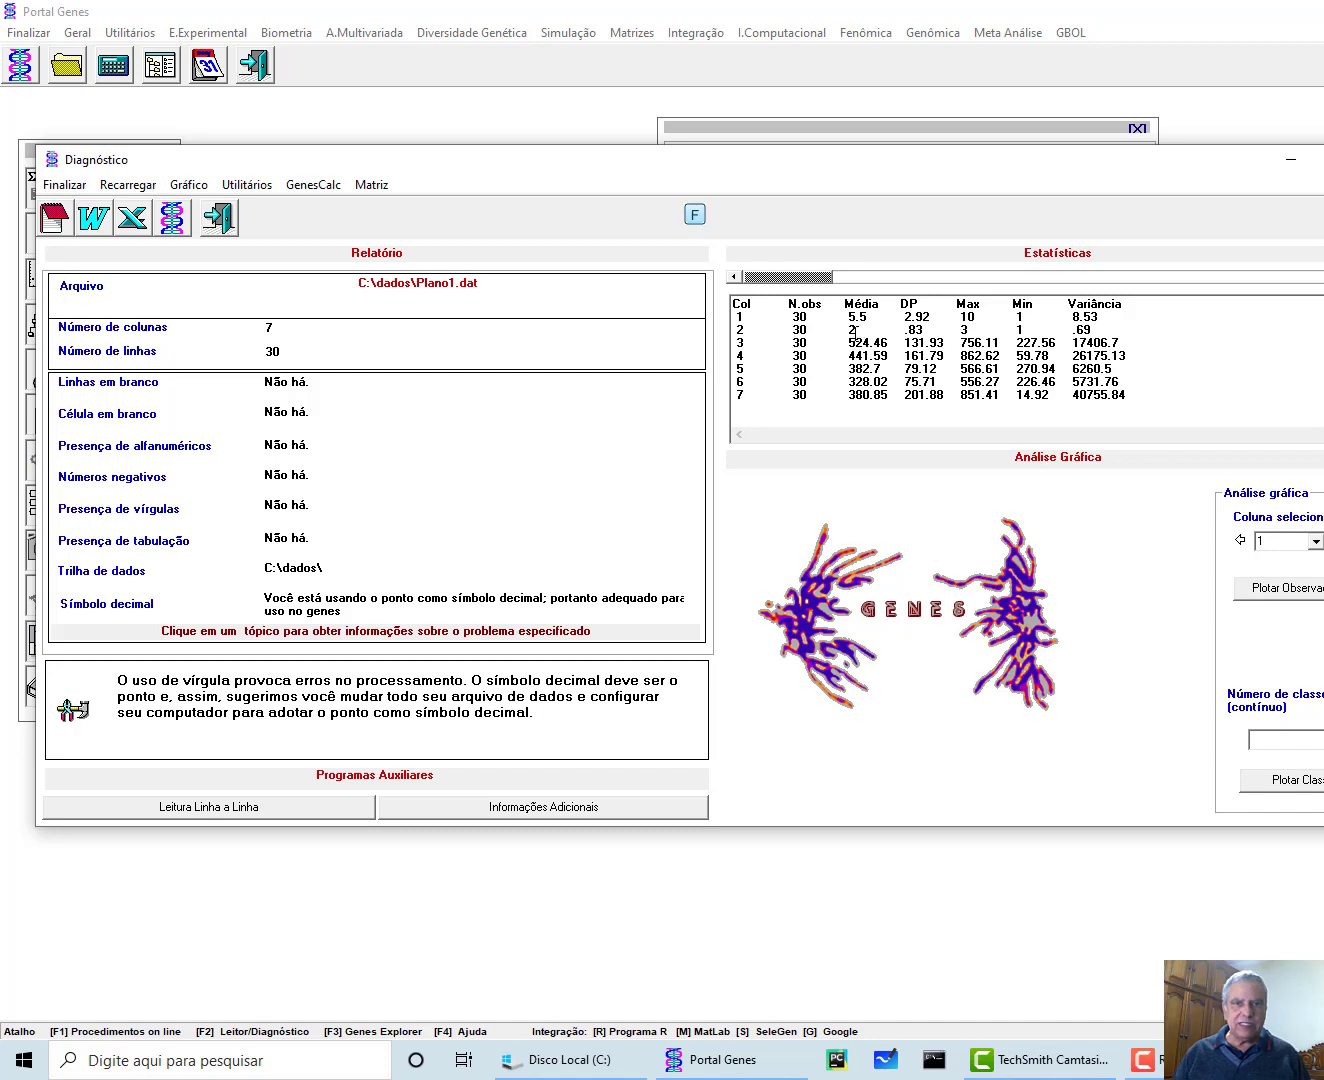
pyautogui.click(1014, 315)
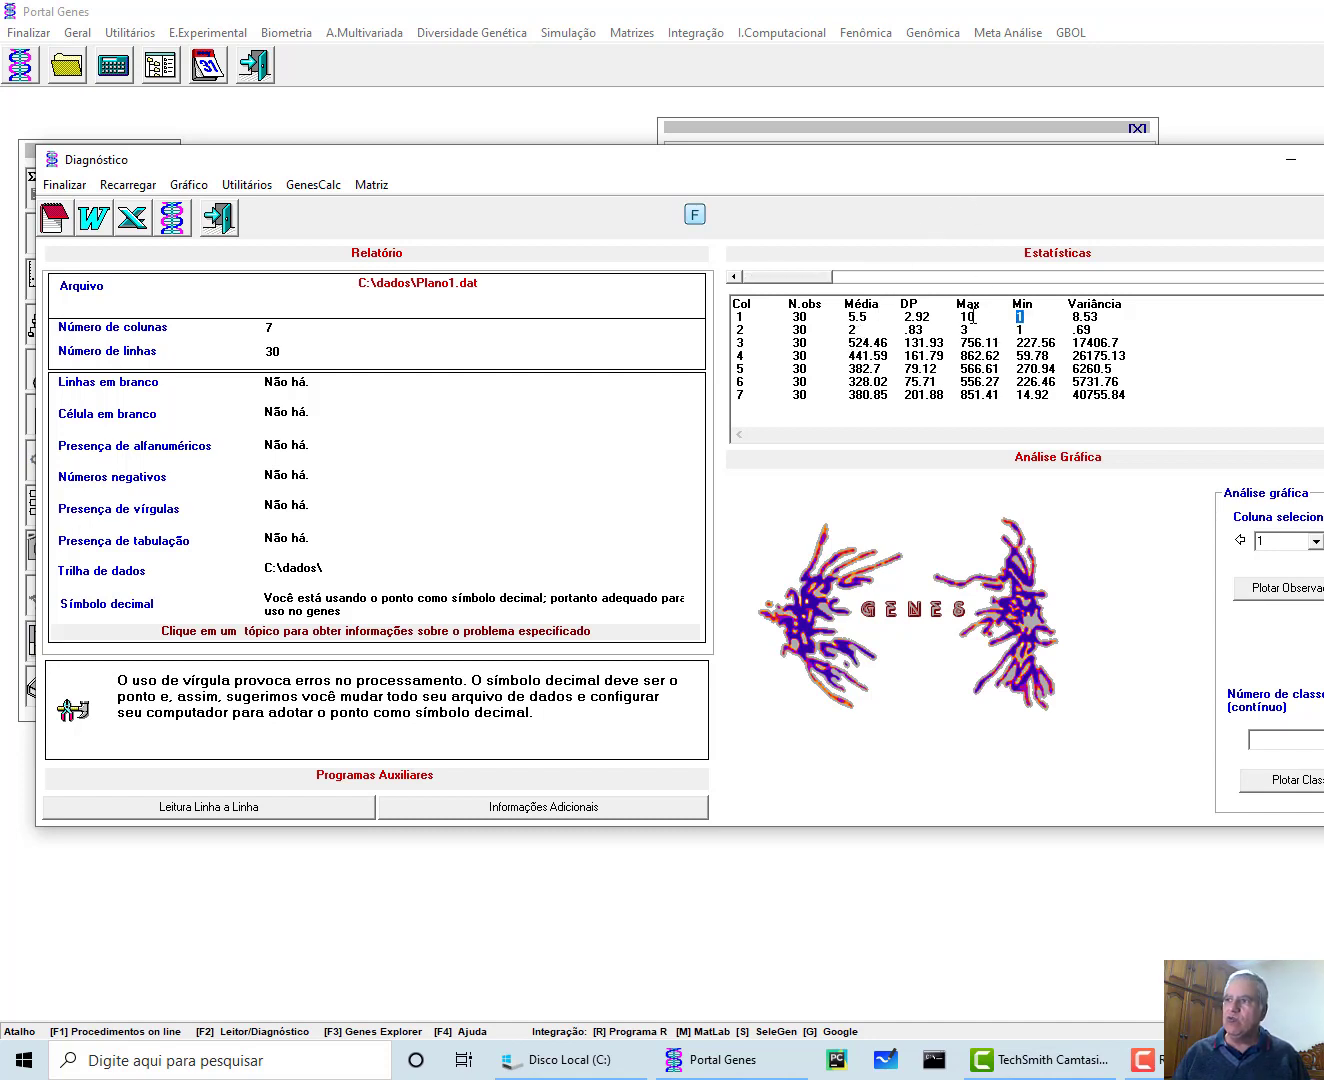
pyautogui.moveTo(979, 316)
pyautogui.mouseDown()
pyautogui.moveTo(955, 315)
pyautogui.moveTo(1028, 330)
pyautogui.moveTo(940, 330)
pyautogui.mouseUp()
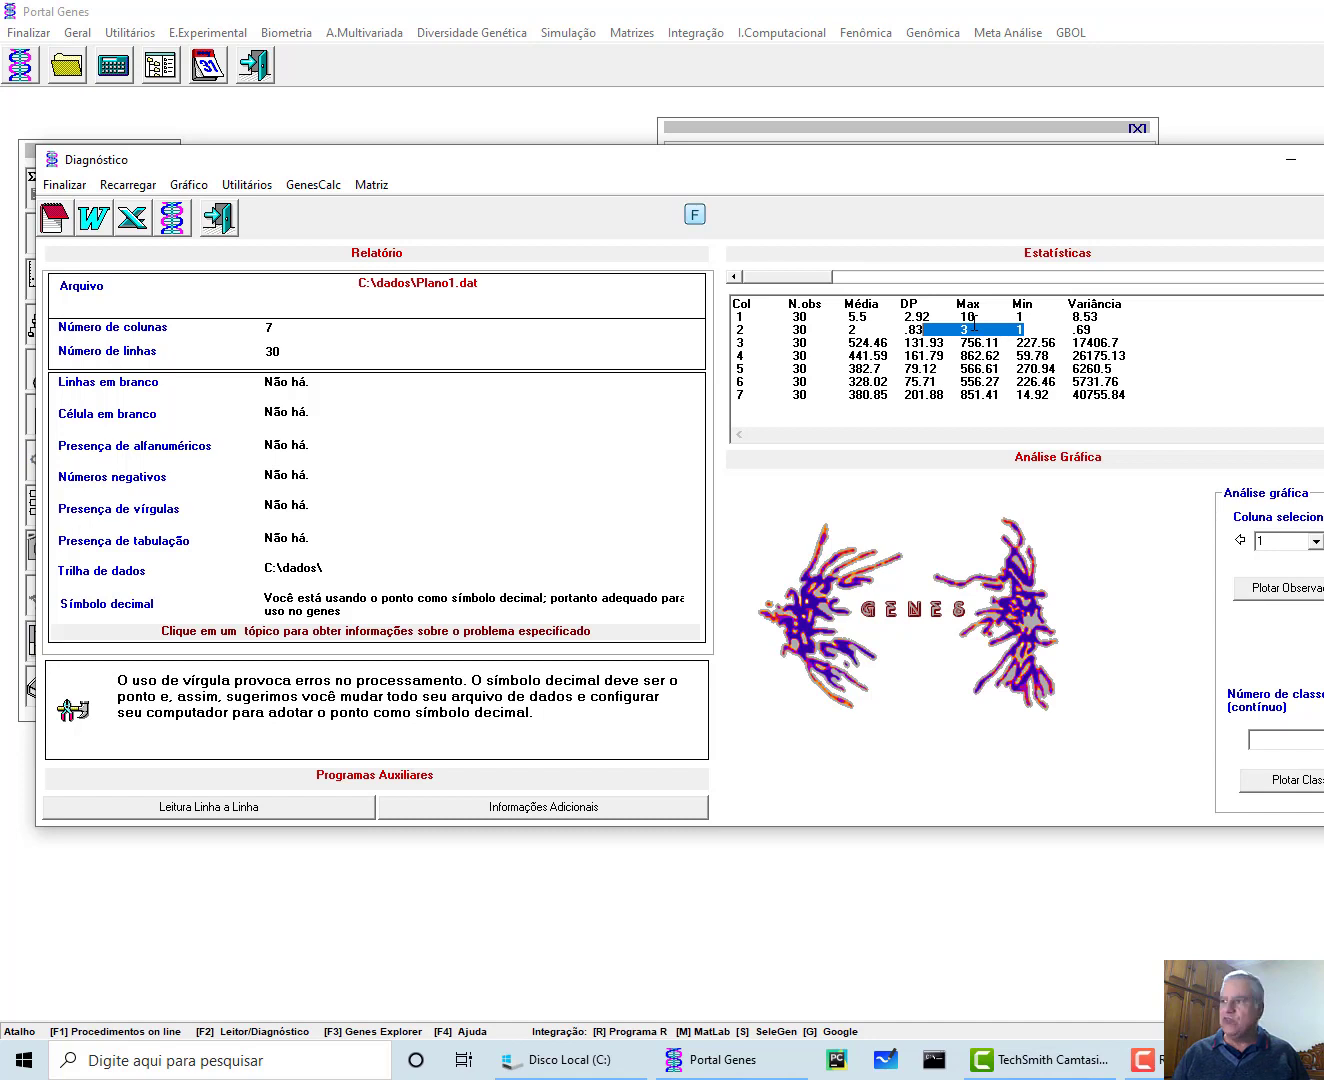
# Plot the observations of columns 1, 2 and 3 of Plano1.dat one after another and close the diagnosis.
pyautogui.click(1294, 588)
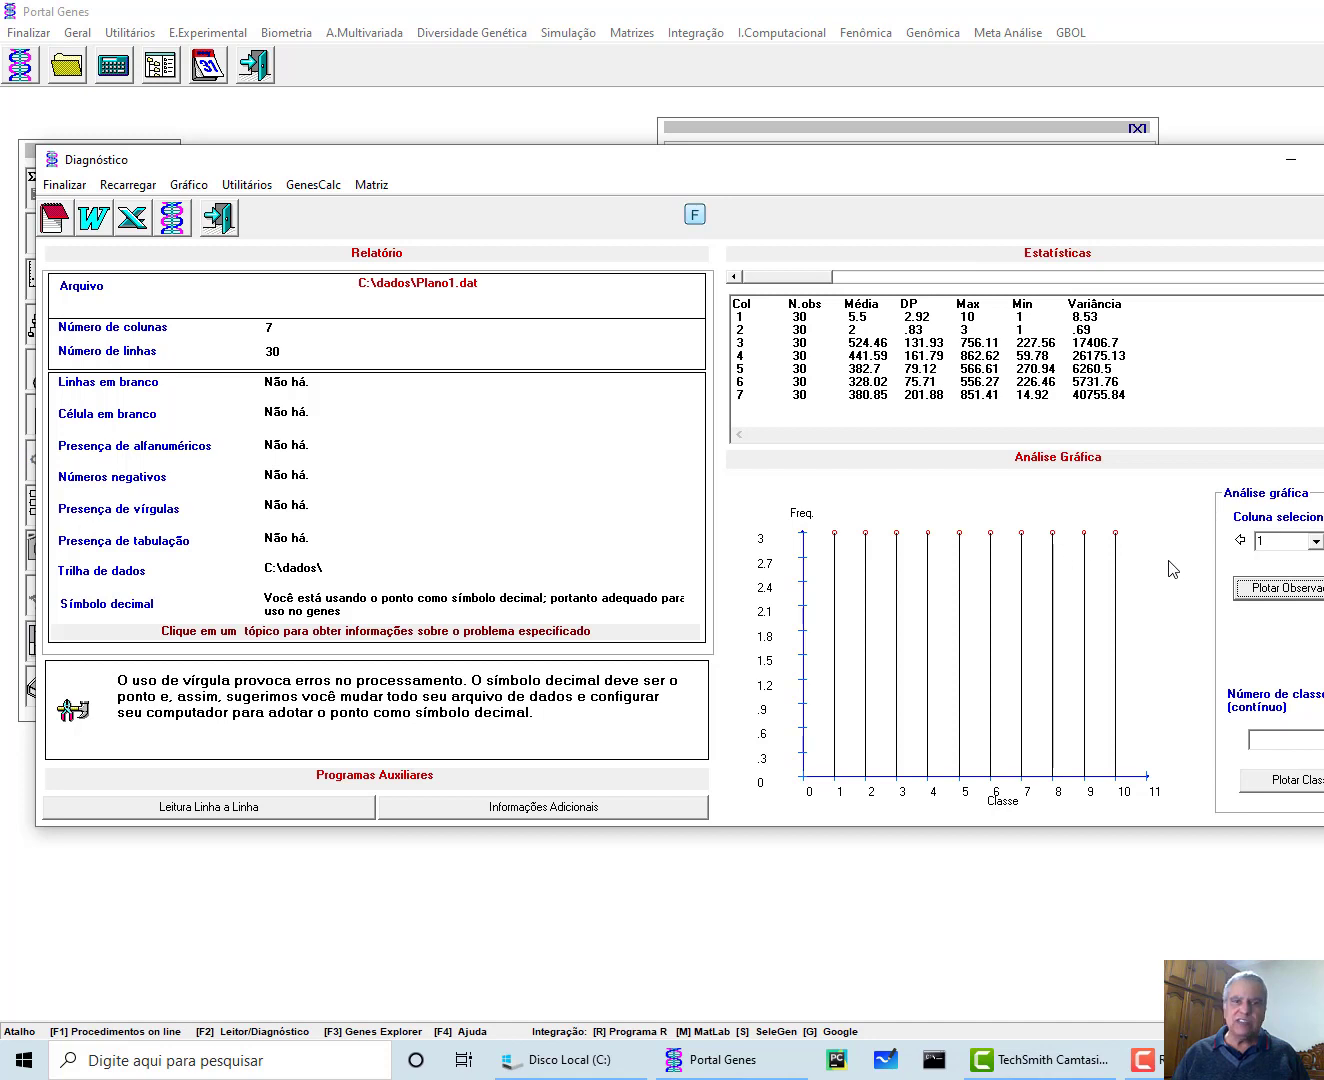
pyautogui.click(1315, 540)
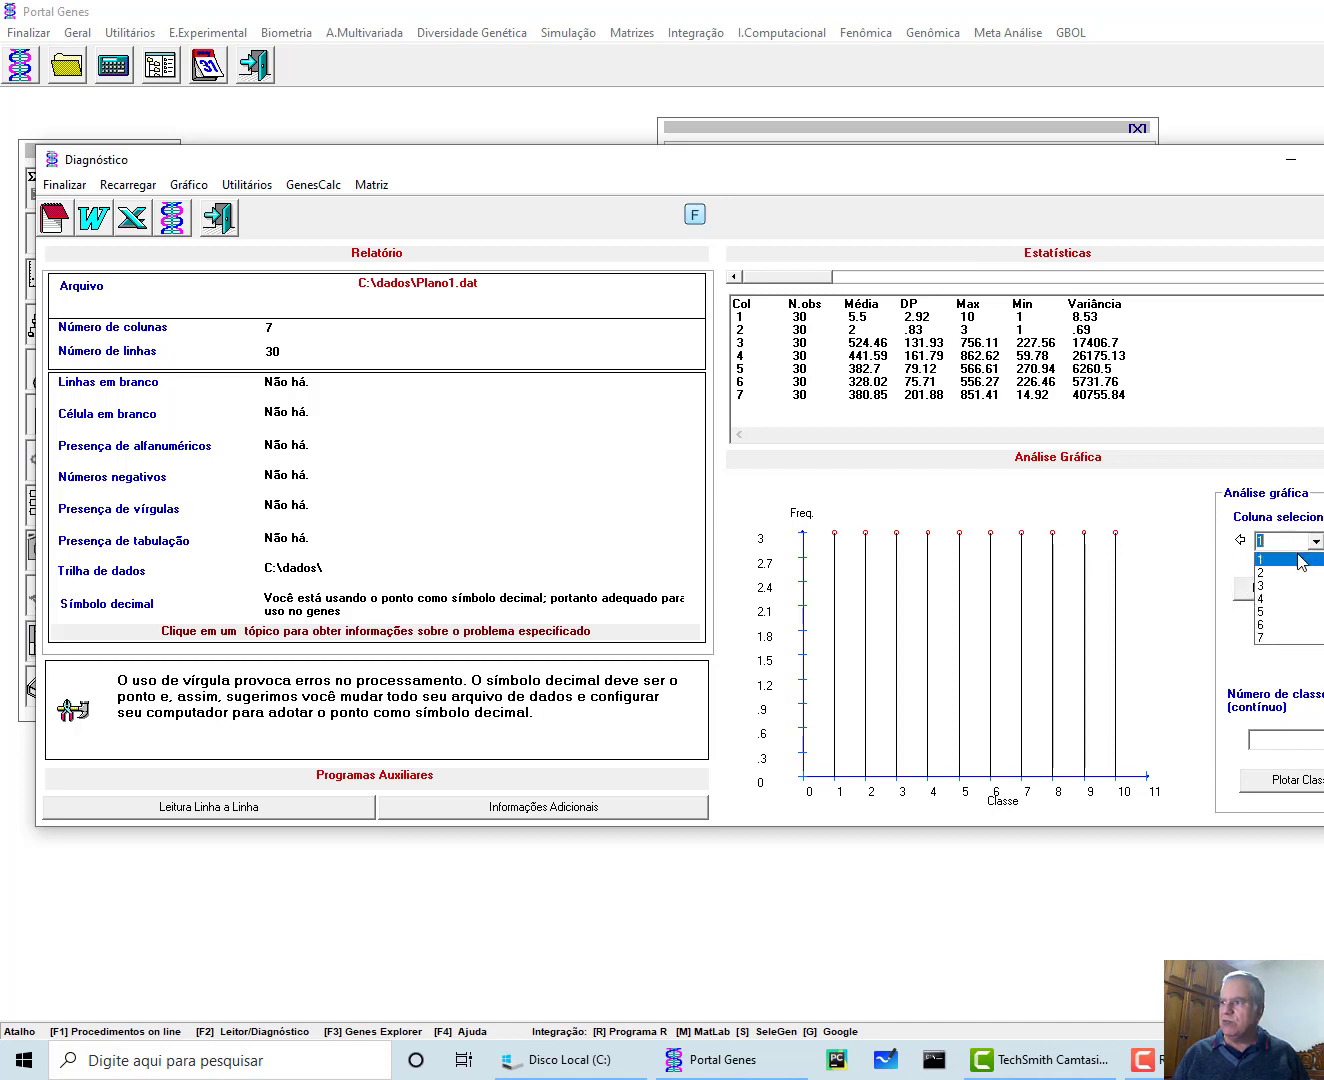
pyautogui.click(1280, 573)
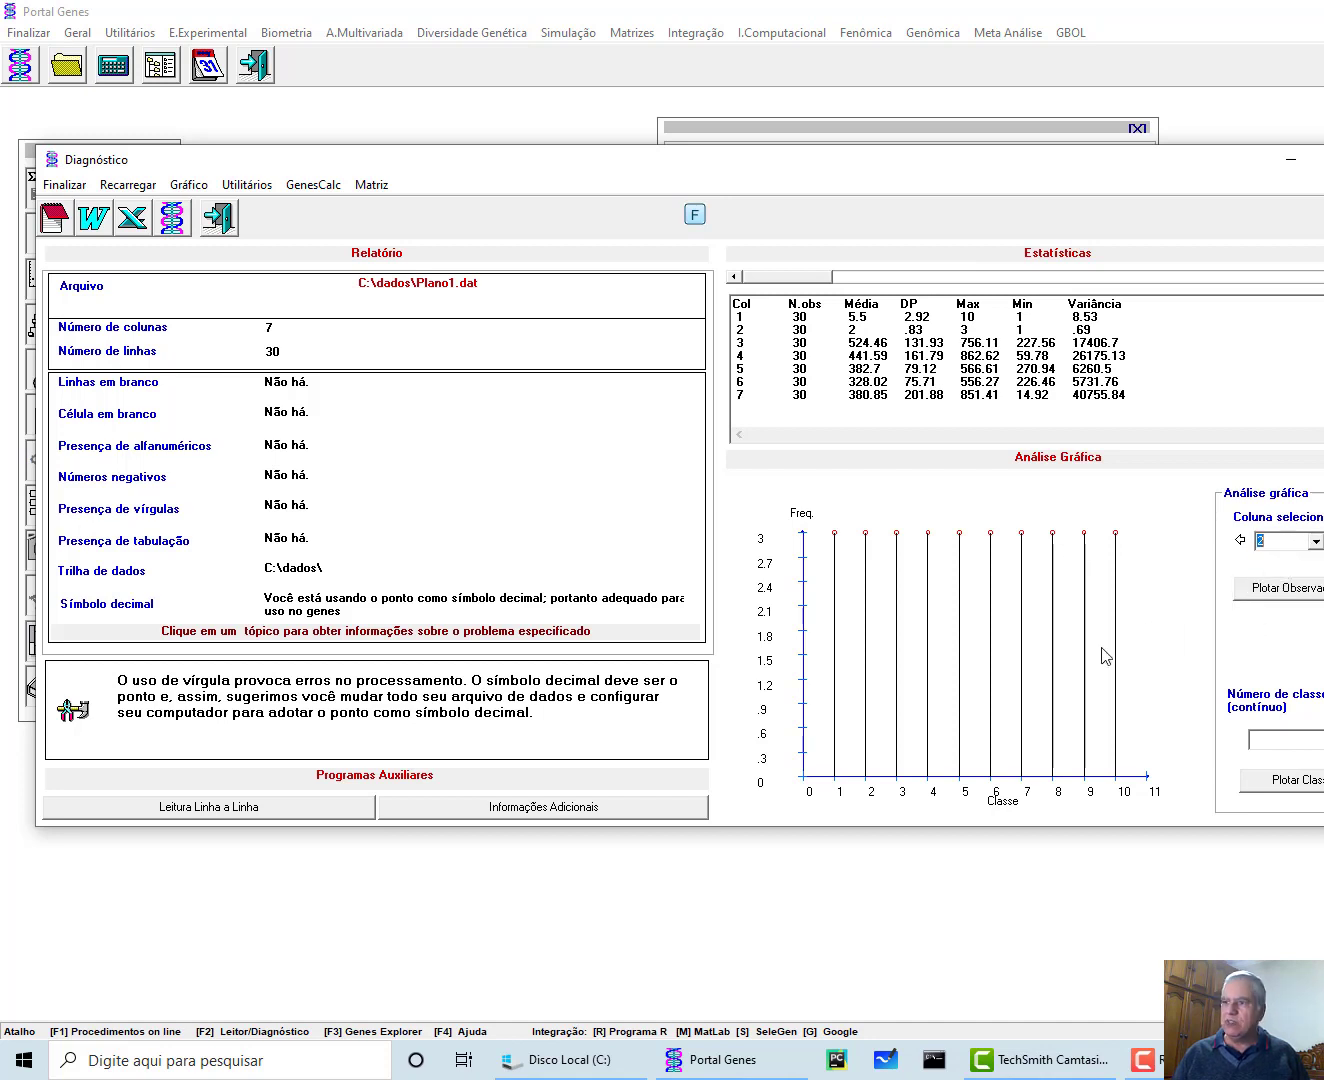
pyautogui.click(1263, 587)
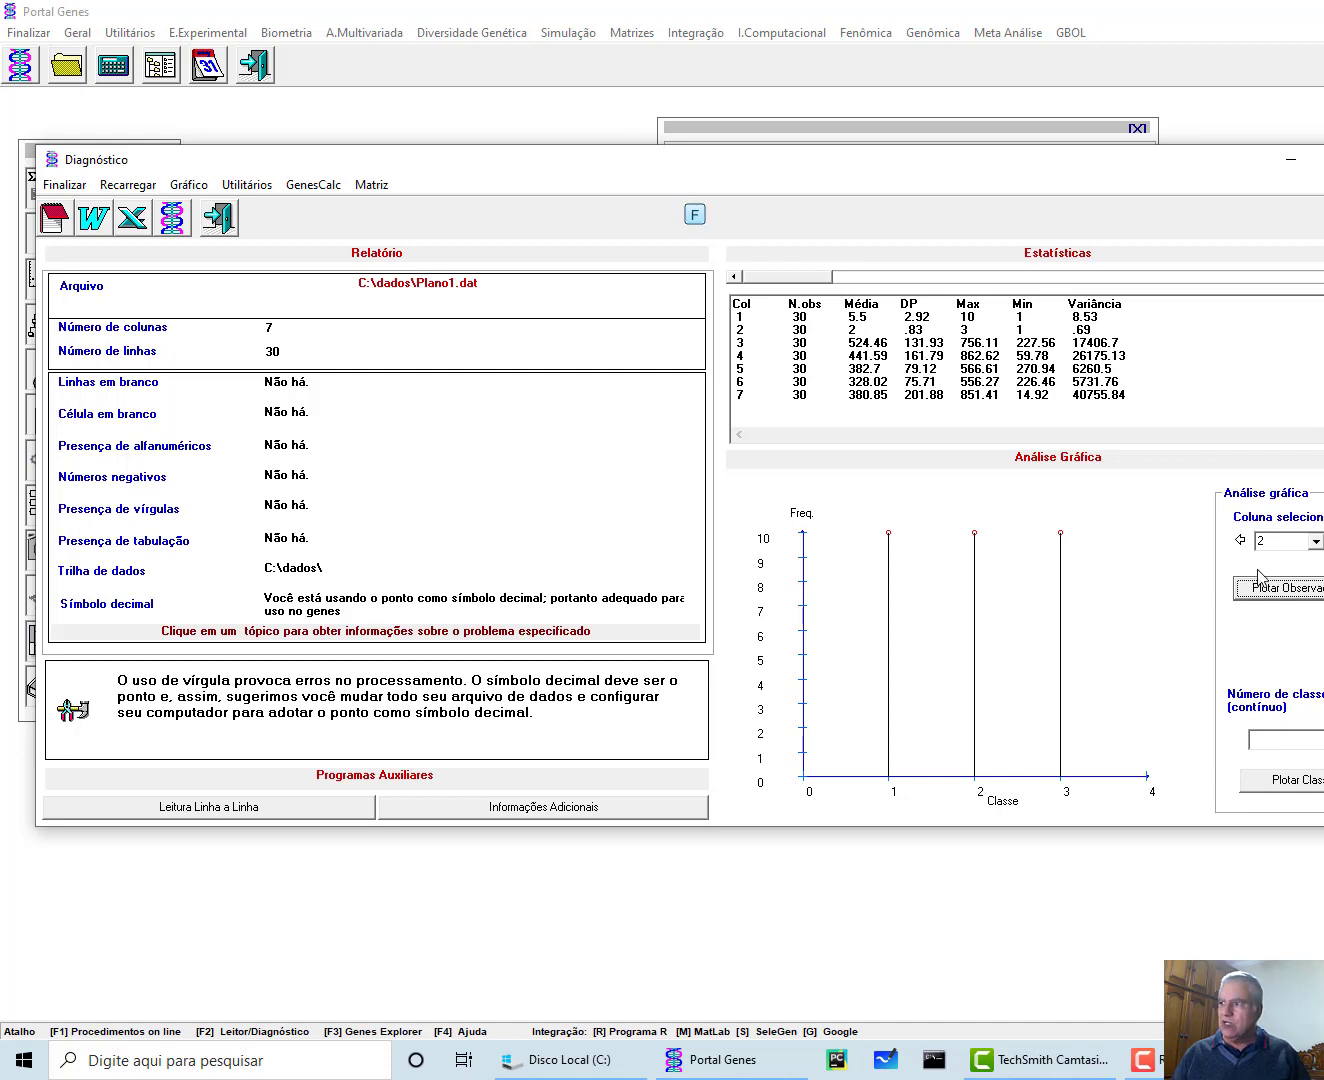
pyautogui.click(1314, 541)
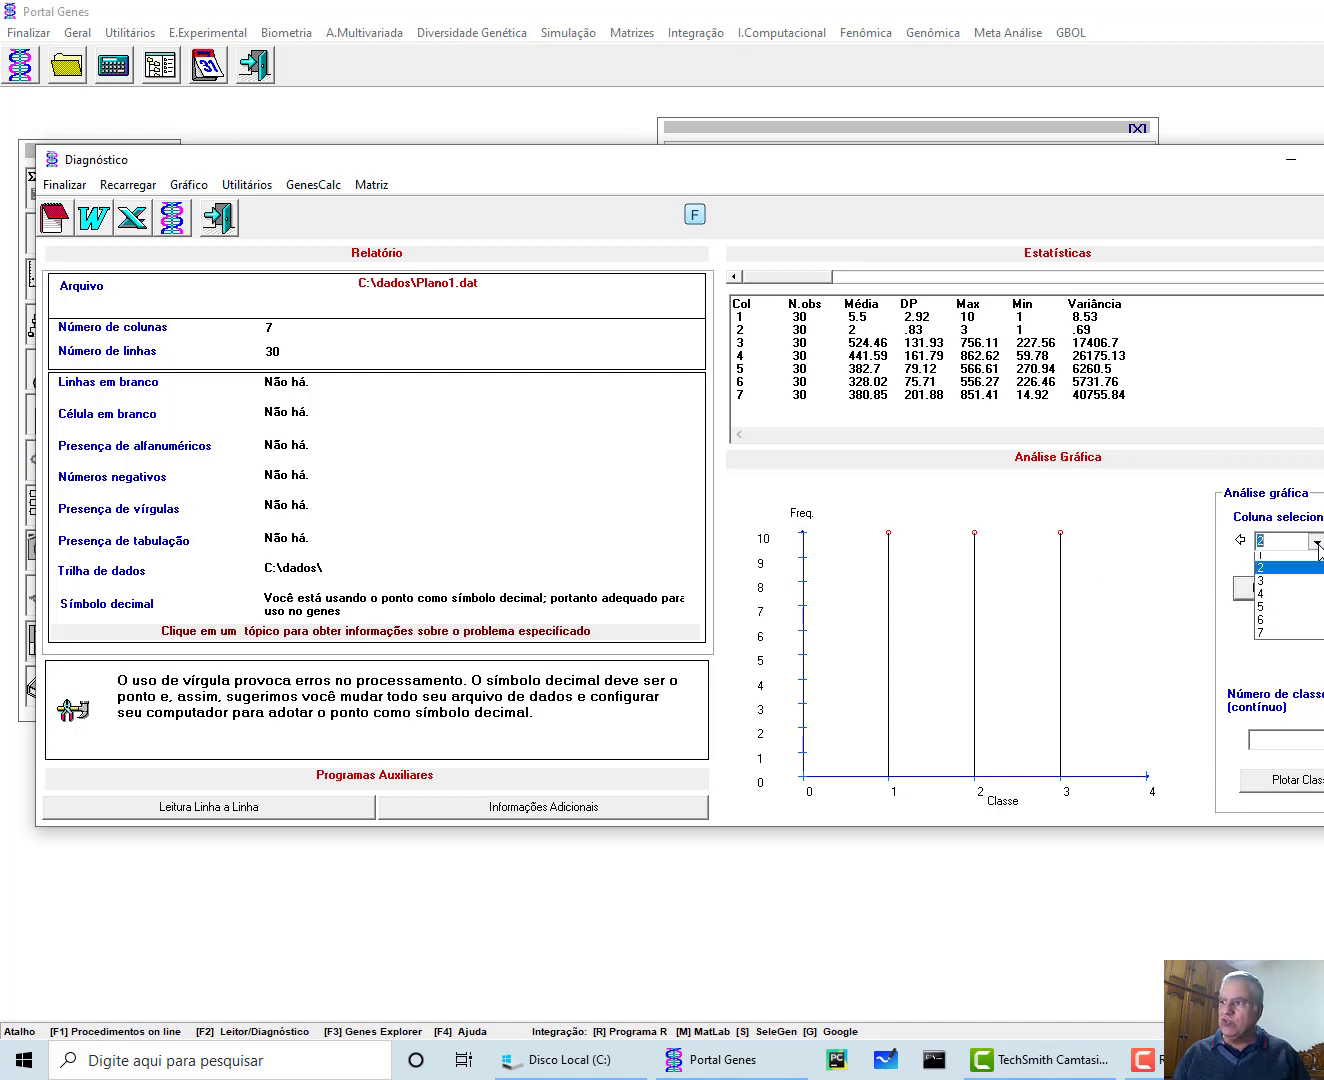
pyautogui.click(1280, 595)
pyautogui.click(1278, 590)
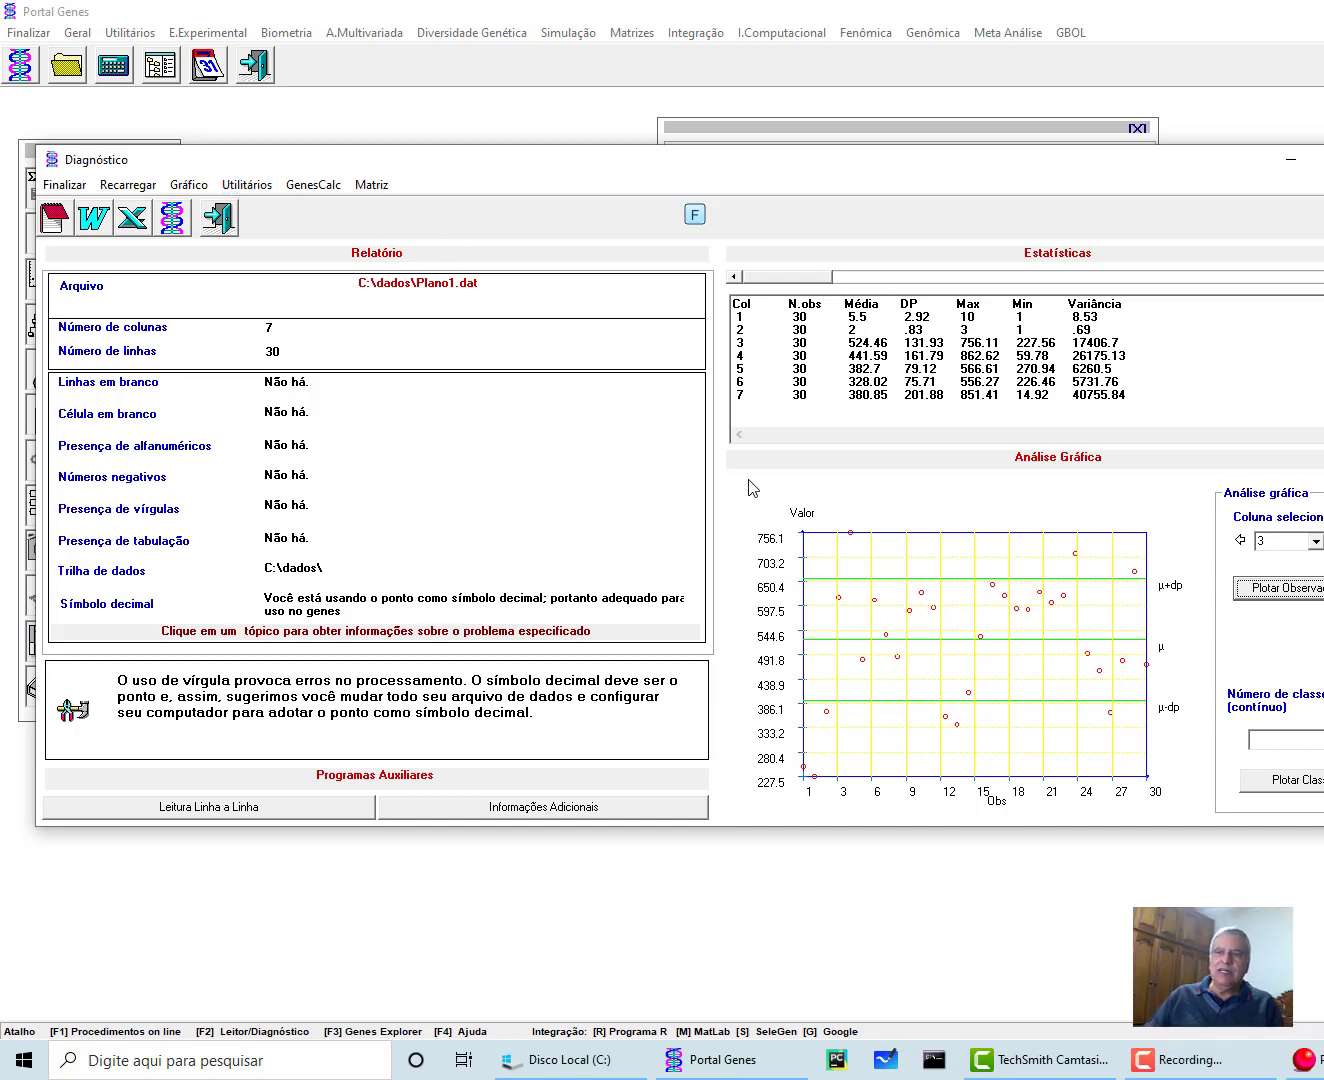
pyautogui.click(225, 224)
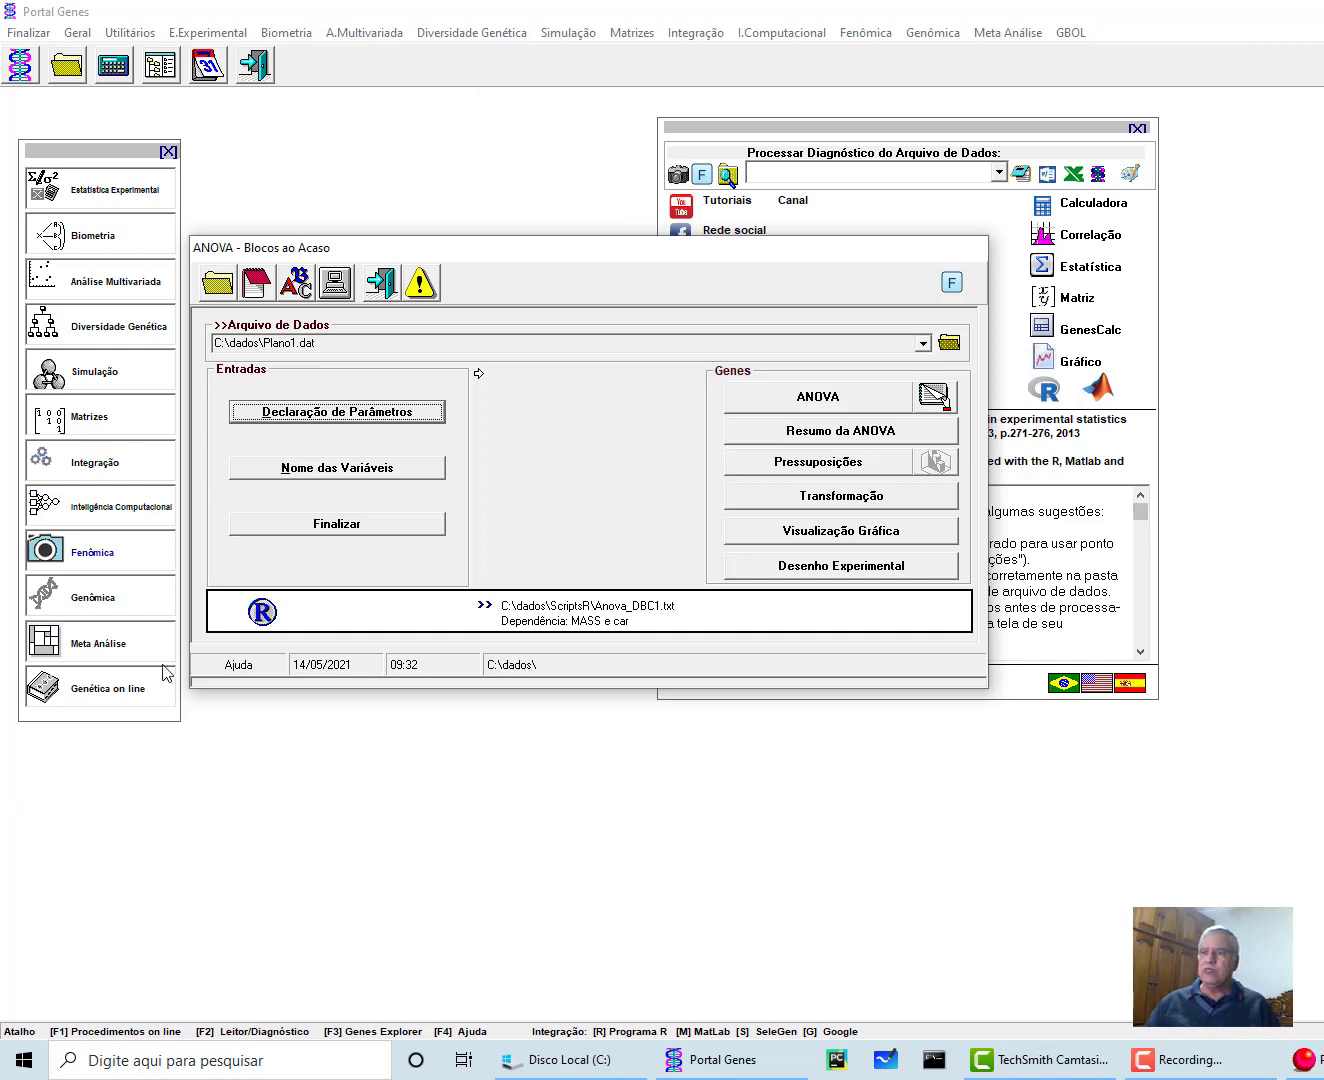
# Run the randomized-block ANOVA on Plano1.dat and enlarge the text of its report.
pyautogui.click(828, 398)
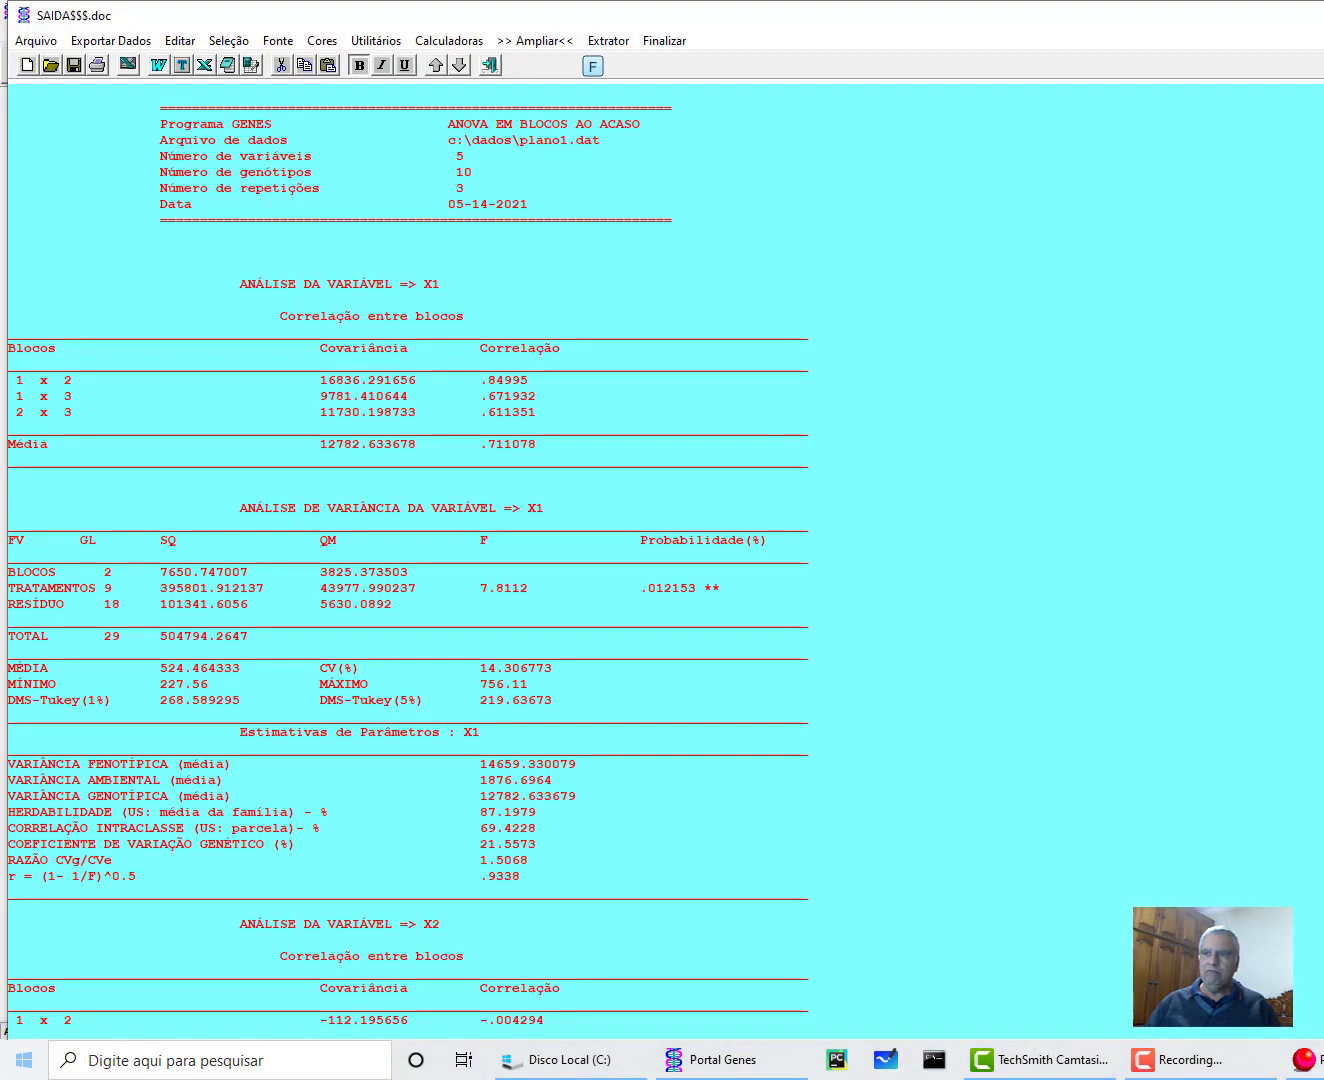
pyautogui.click(459, 65)
pyautogui.click(436, 65)
pyautogui.click(435, 65)
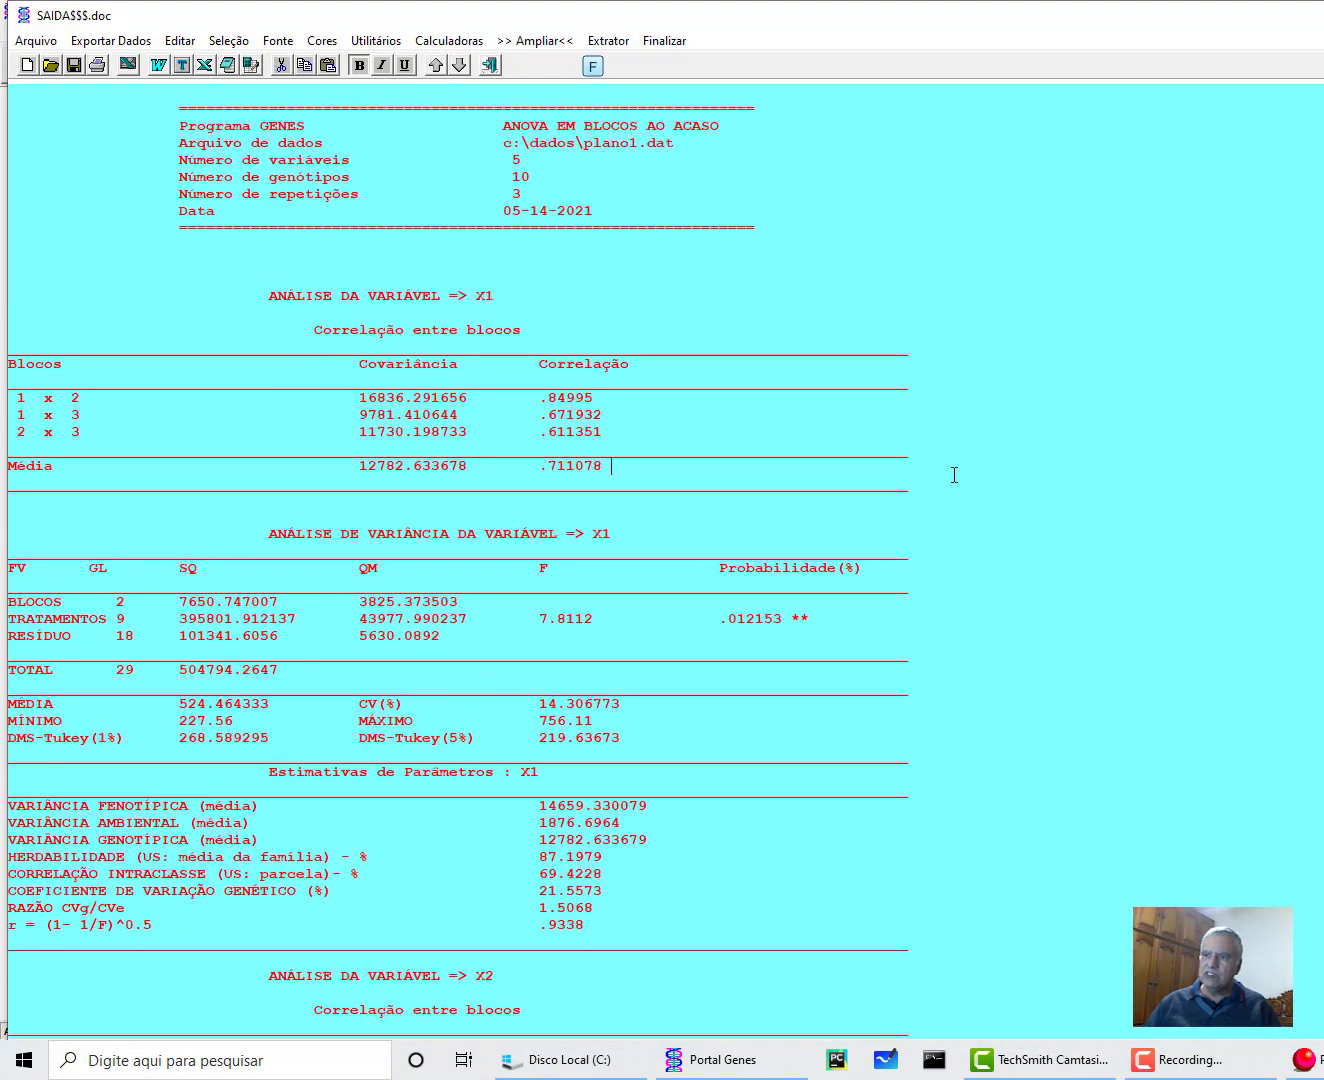
# Extract the phenotypic covariance matrix (Covariâncias Fenotípicas) from the ANOVA report into the matrix tool.
pyautogui.scroll(-20, 954, 475)
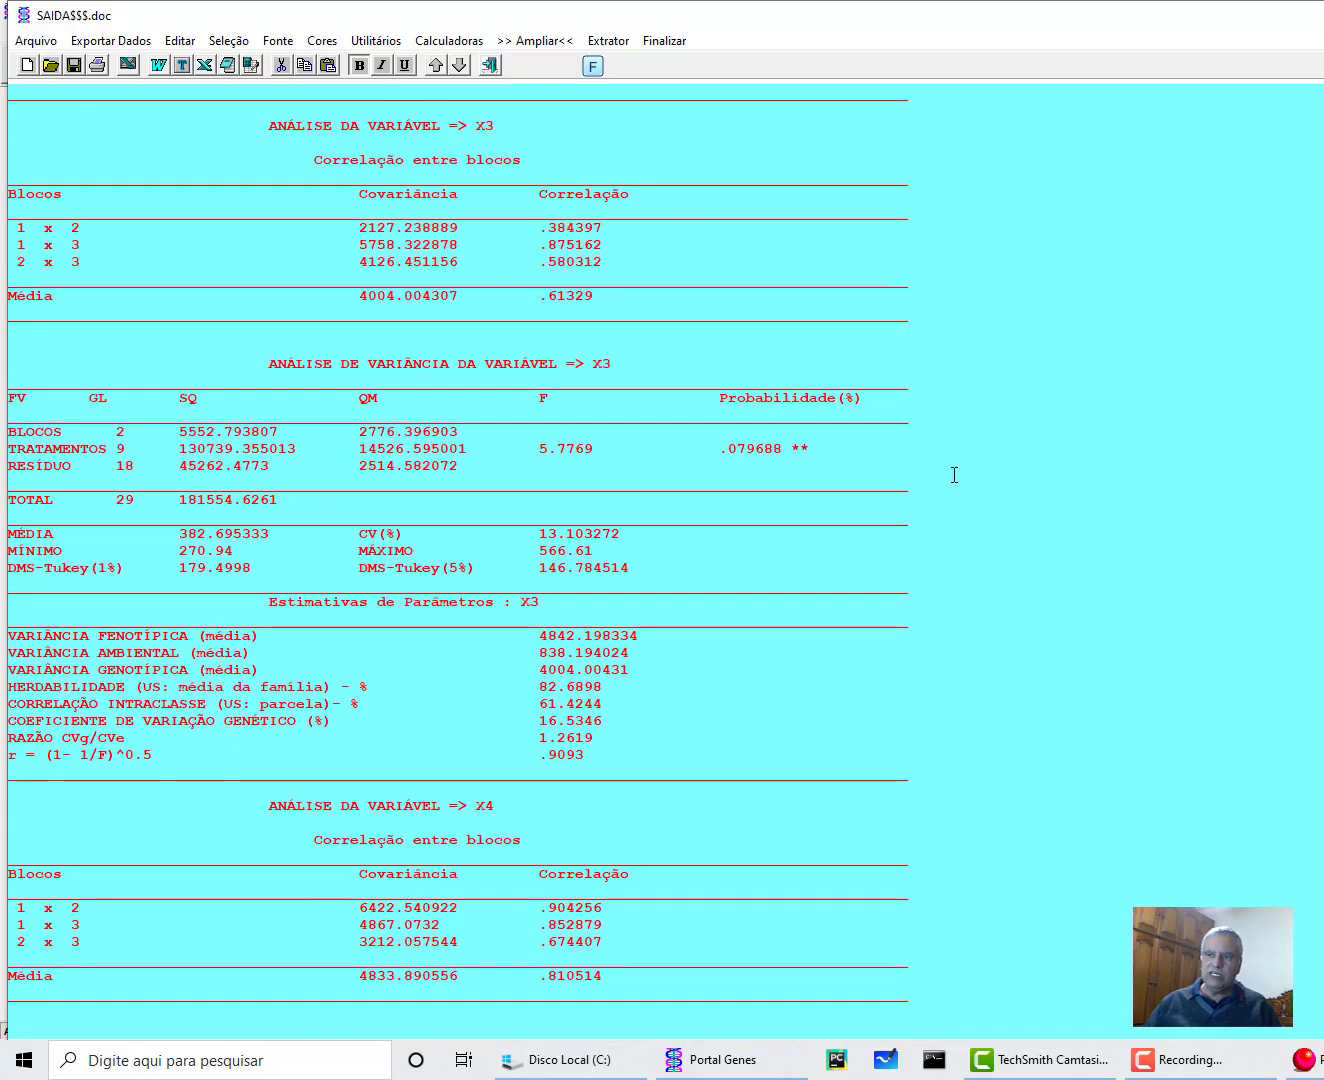
pyautogui.scroll(-20, 954, 475)
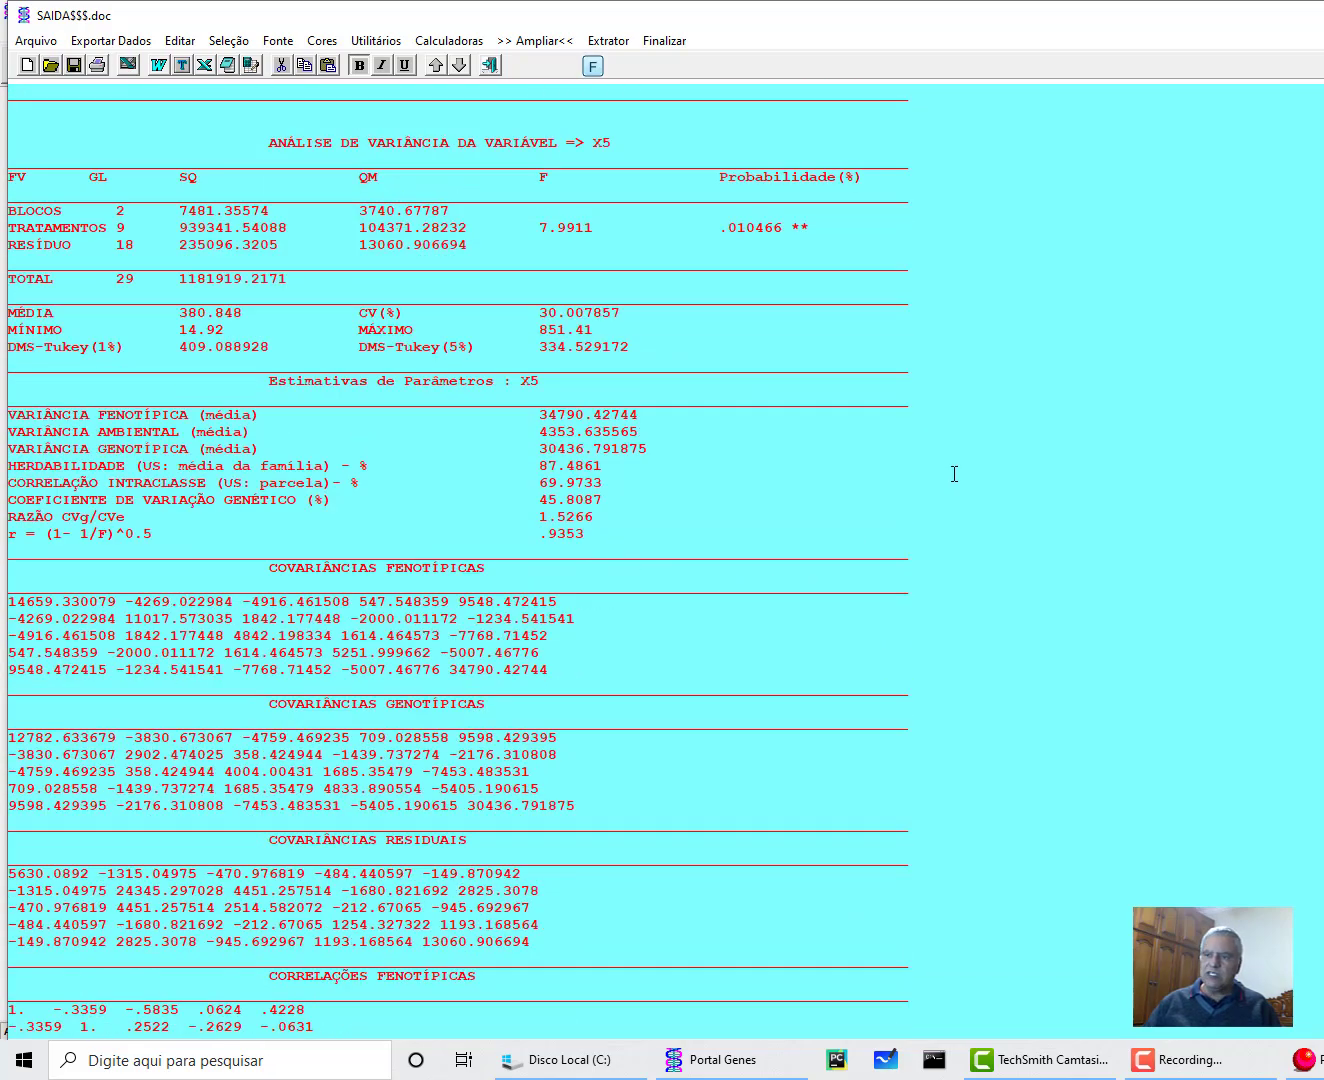
pyautogui.scroll(-8, 953, 474)
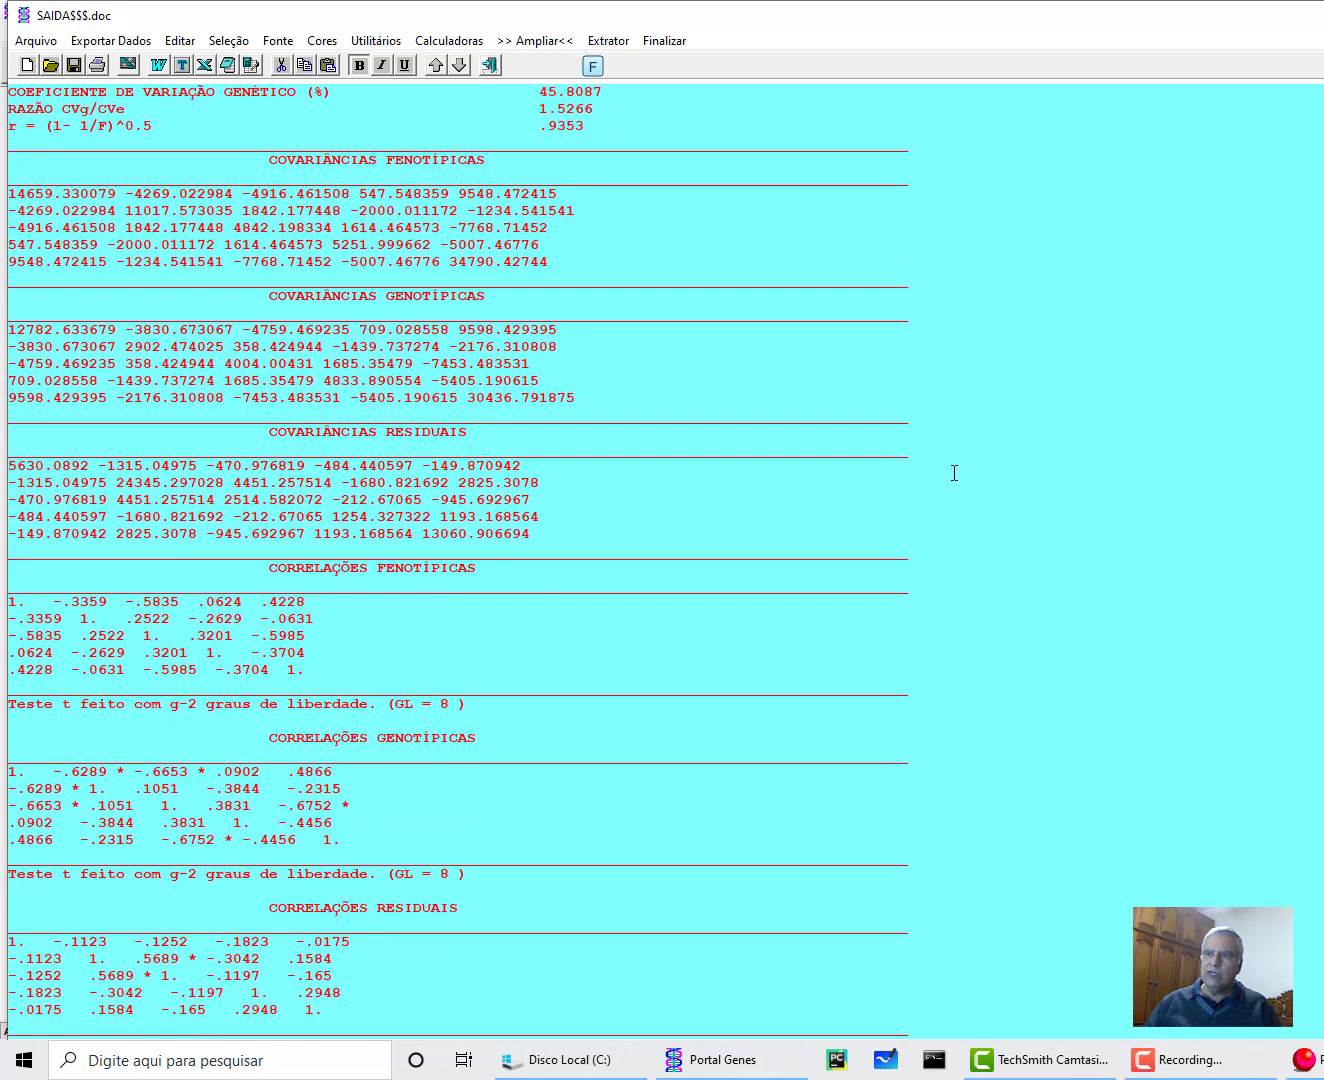
pyautogui.scroll(2, 890, 312)
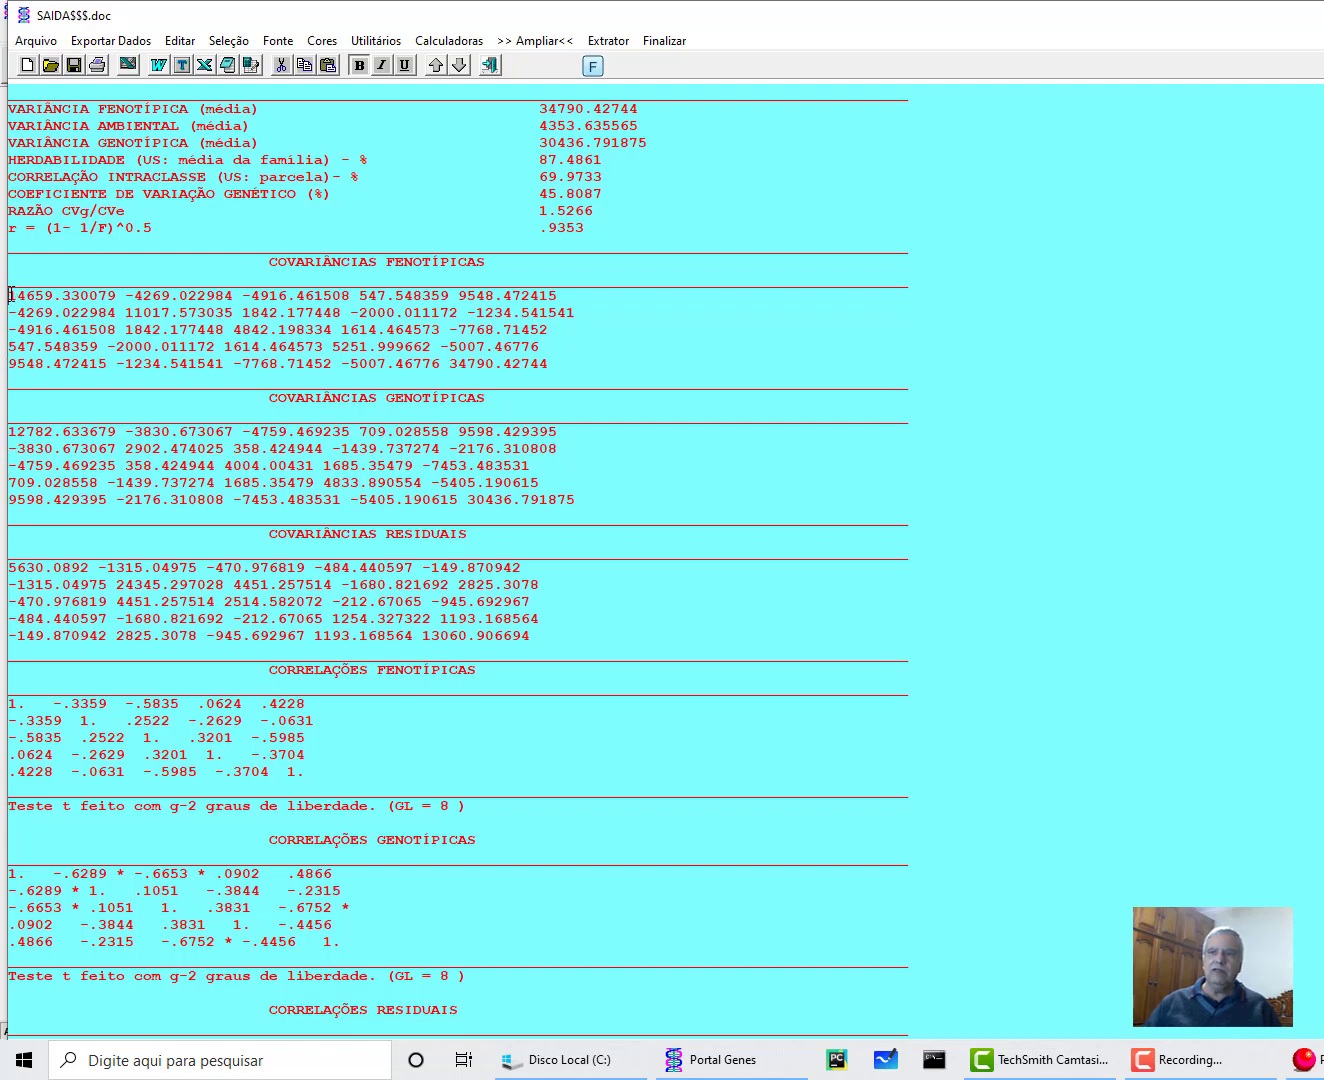
pyautogui.moveTo(10, 295); pyautogui.dragTo(555, 359)
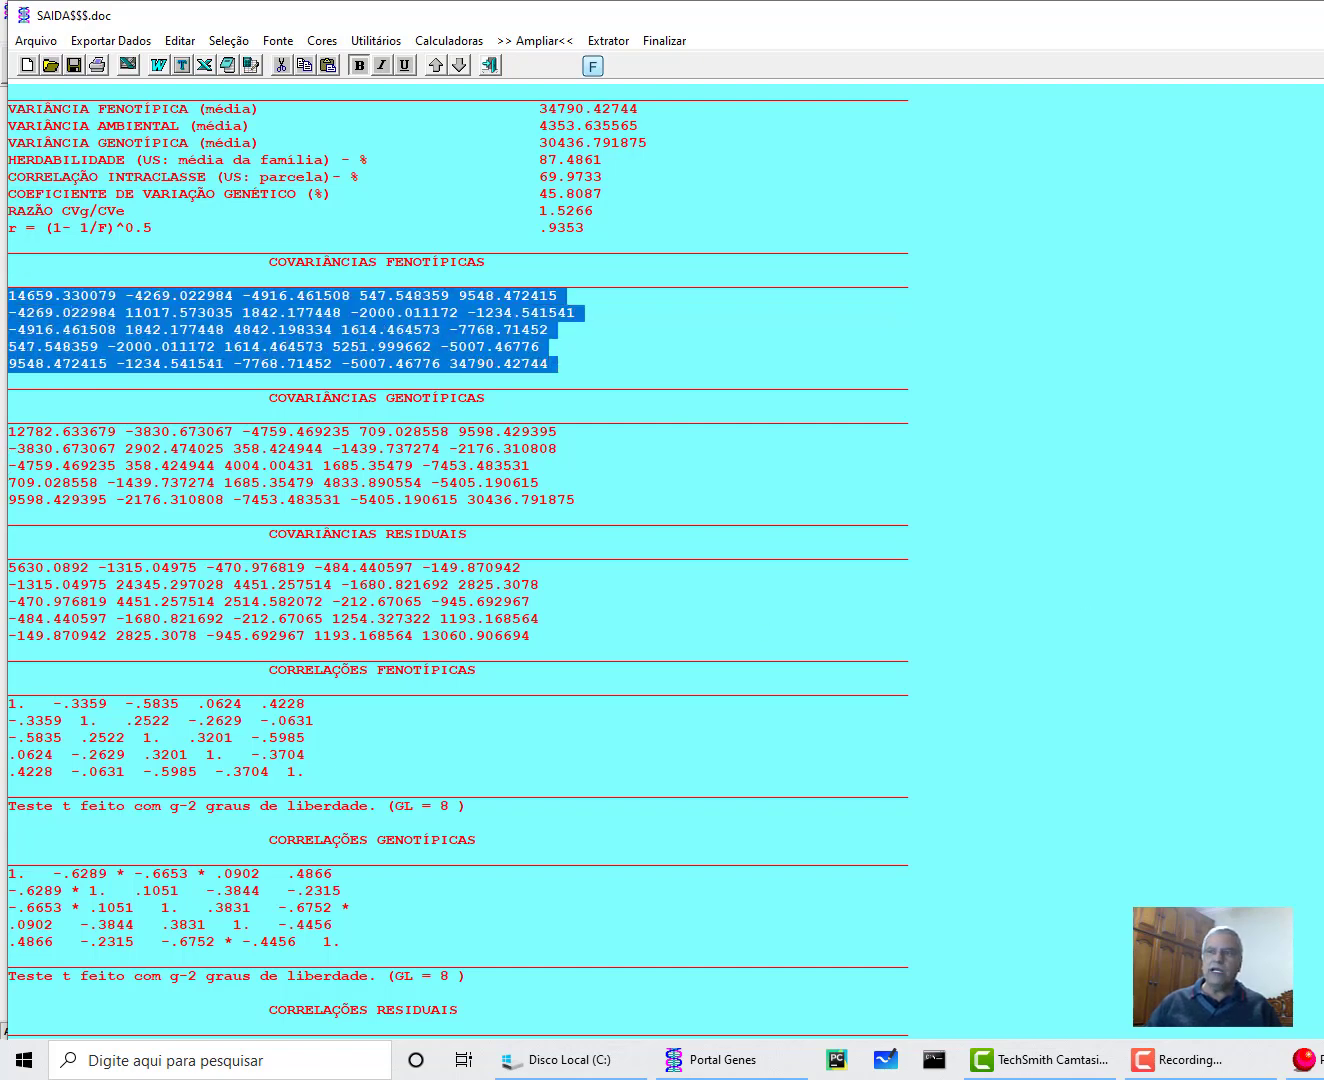
pyautogui.click(226, 43)
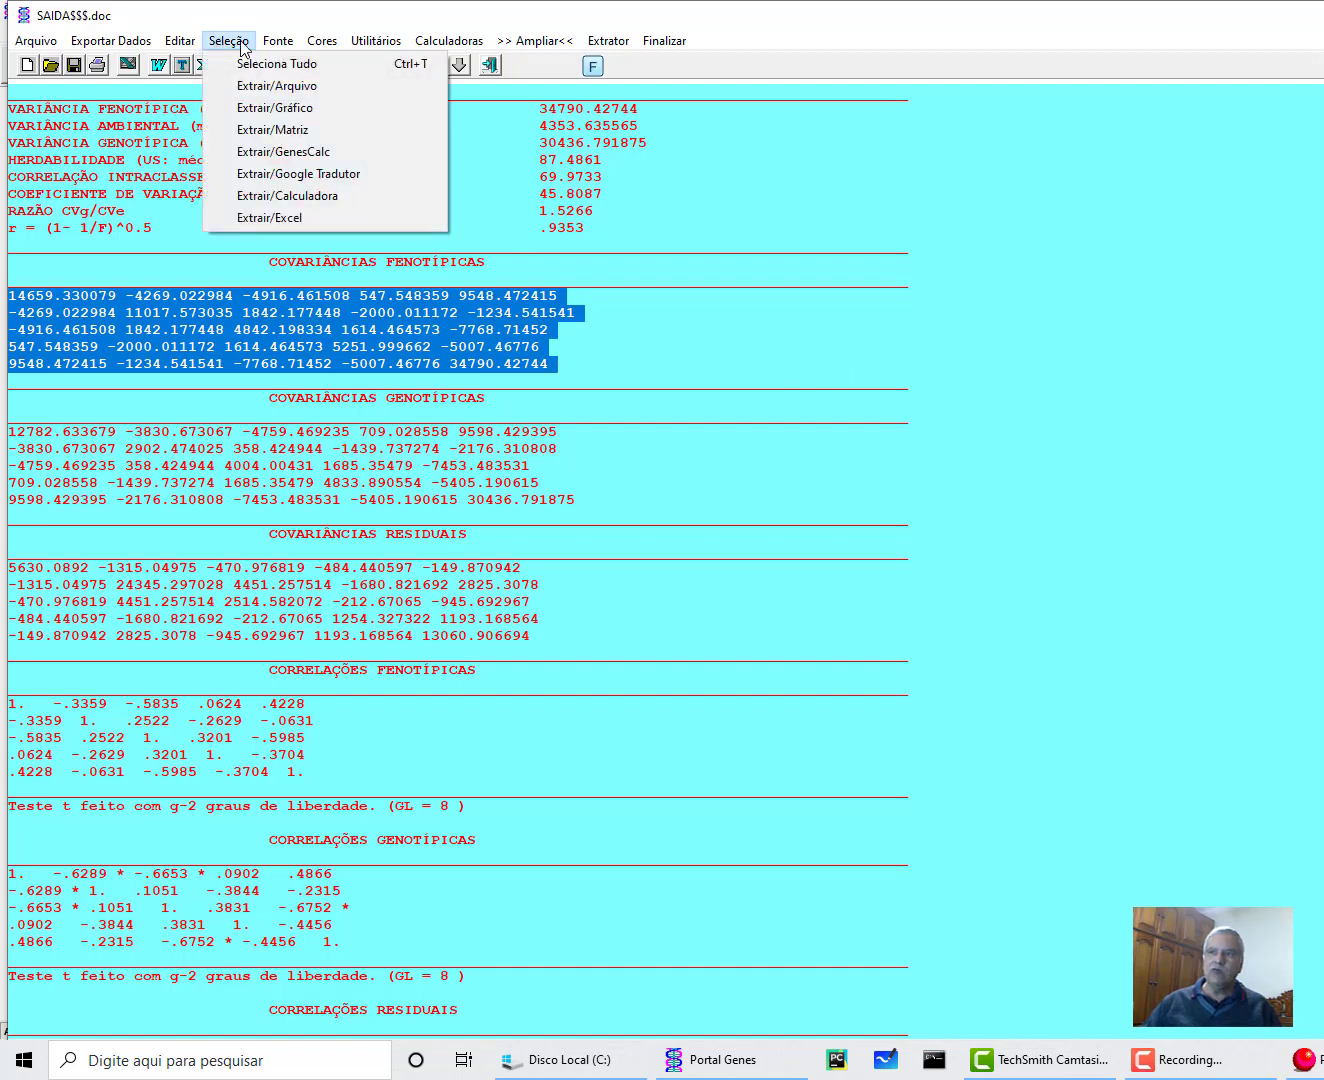
pyautogui.click(245, 45)
pyautogui.click(240, 43)
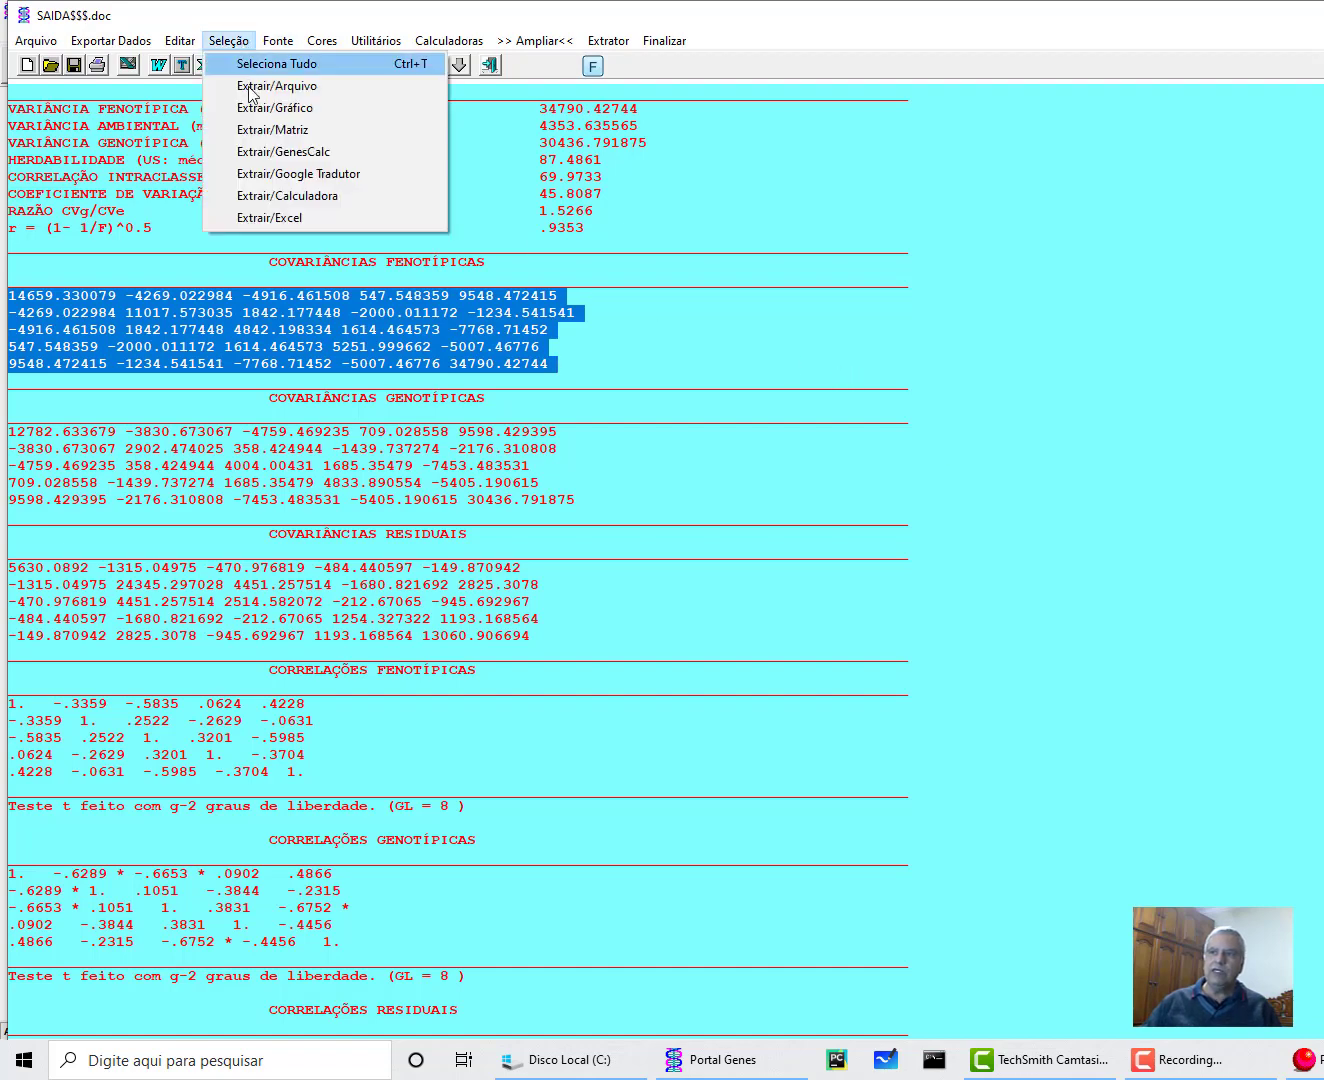
pyautogui.click(264, 130)
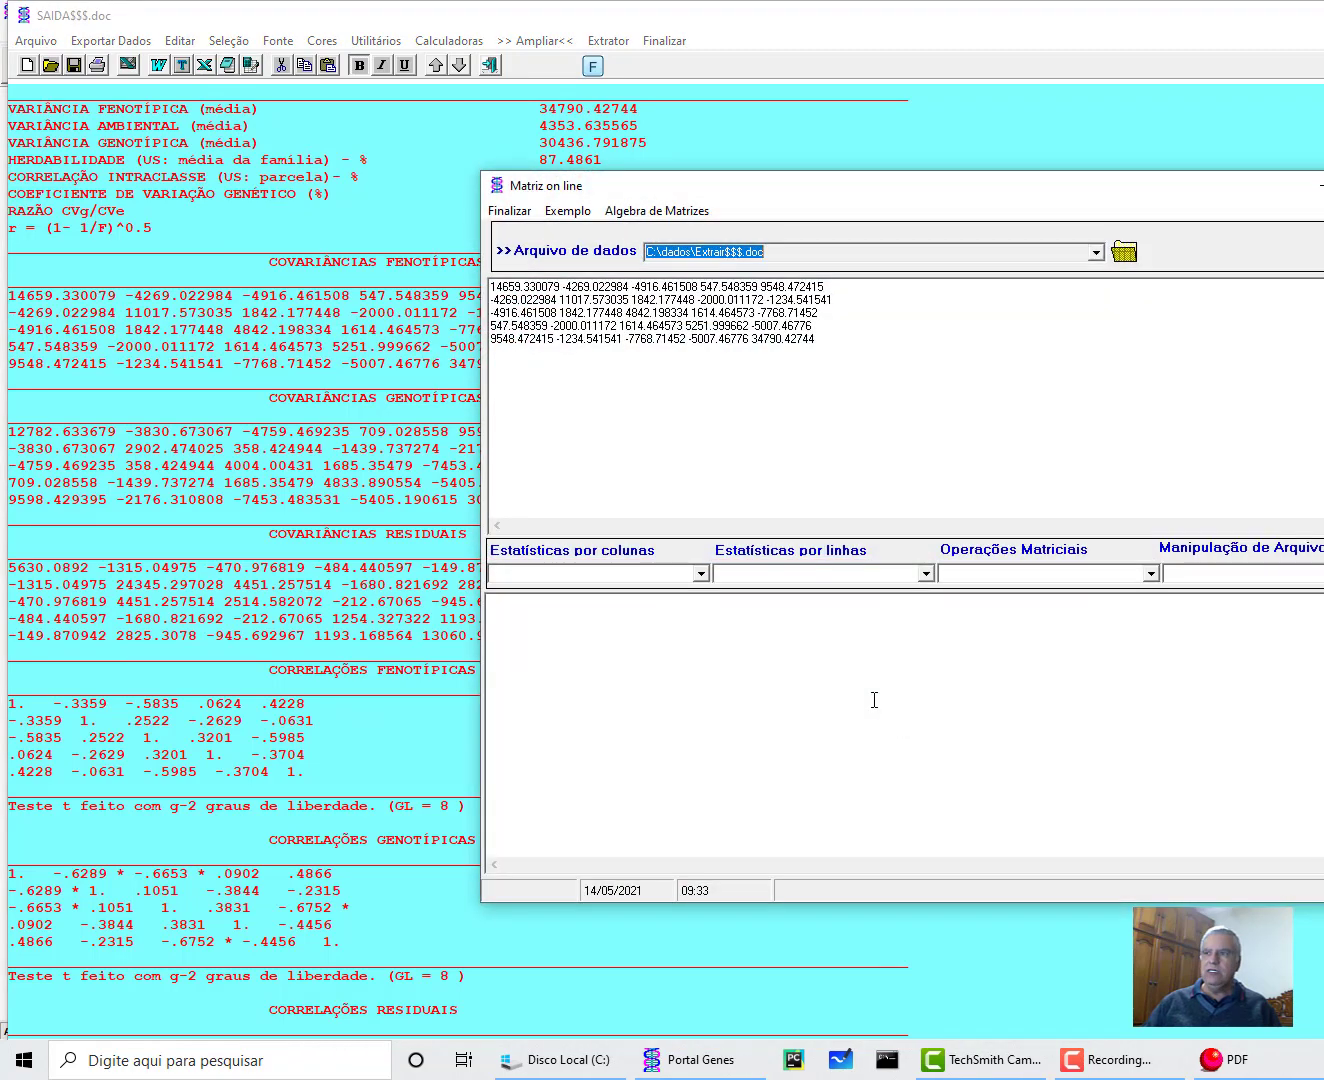
# Compute the inverse of the extracted covariance matrix, highlight its determinant and close the matrix tool.
pyautogui.click(1142, 578)
pyautogui.click(1040, 642)
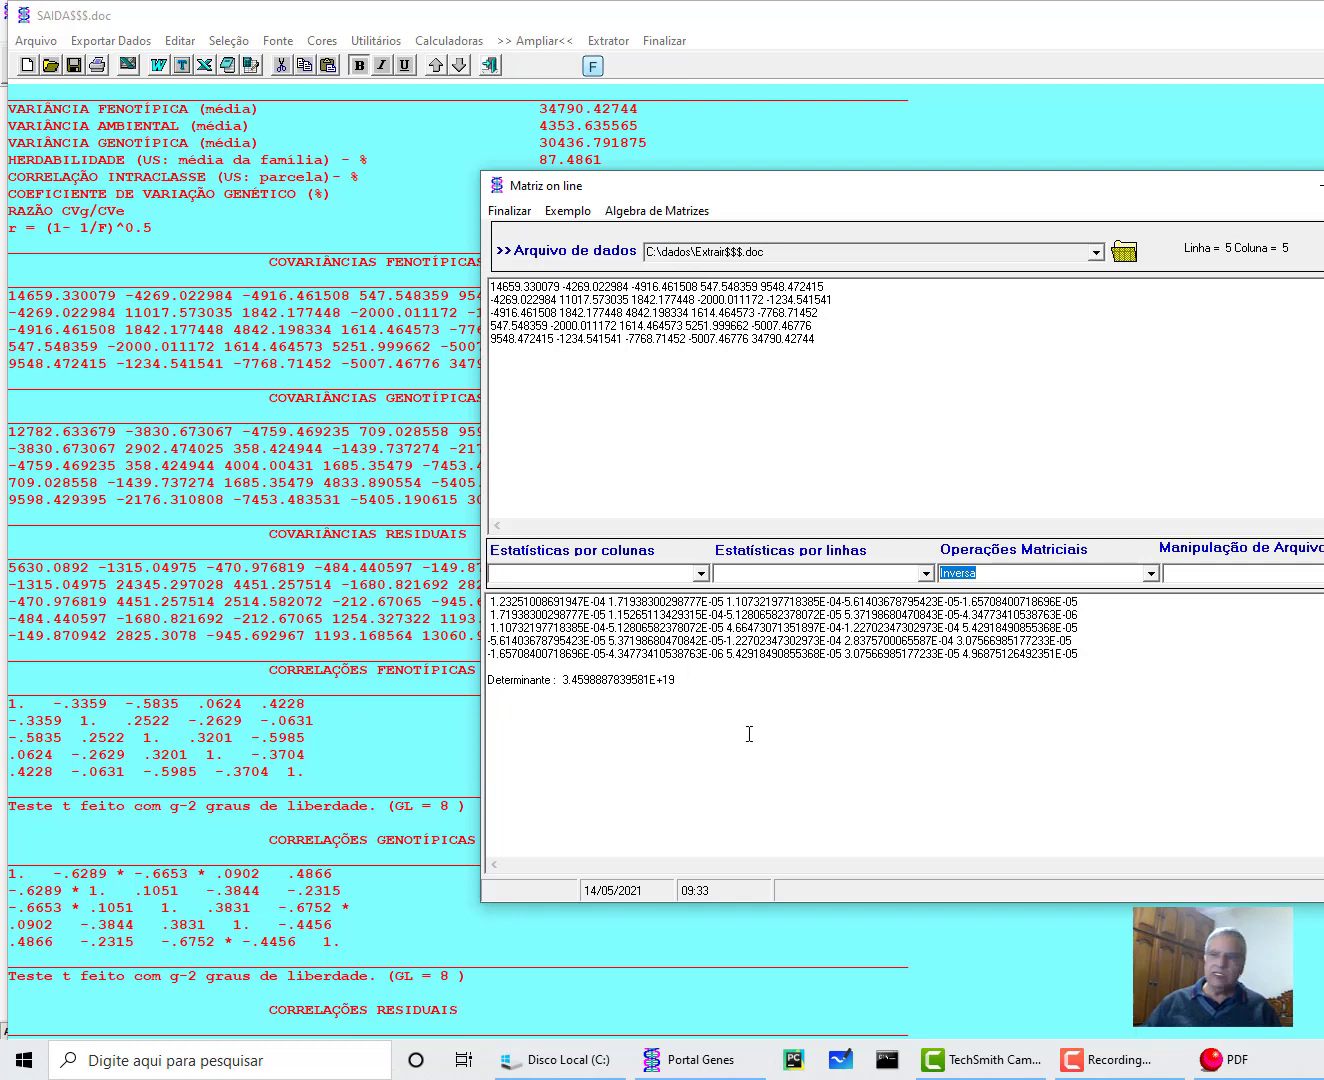
pyautogui.moveTo(707, 692); pyautogui.dragTo(495, 677)
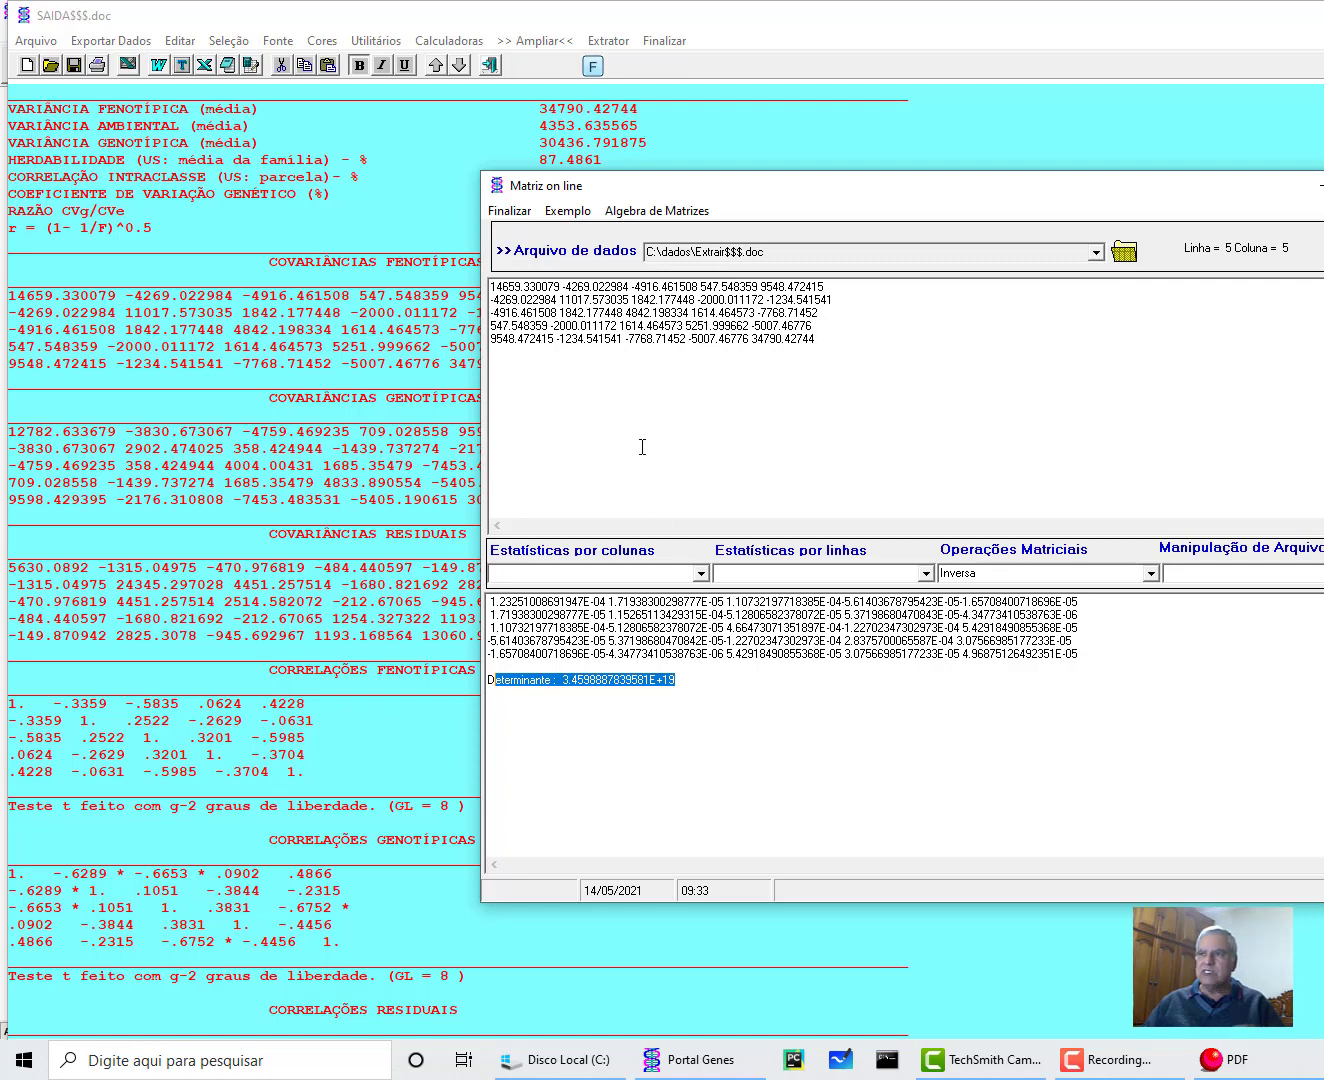
pyautogui.click(508, 210)
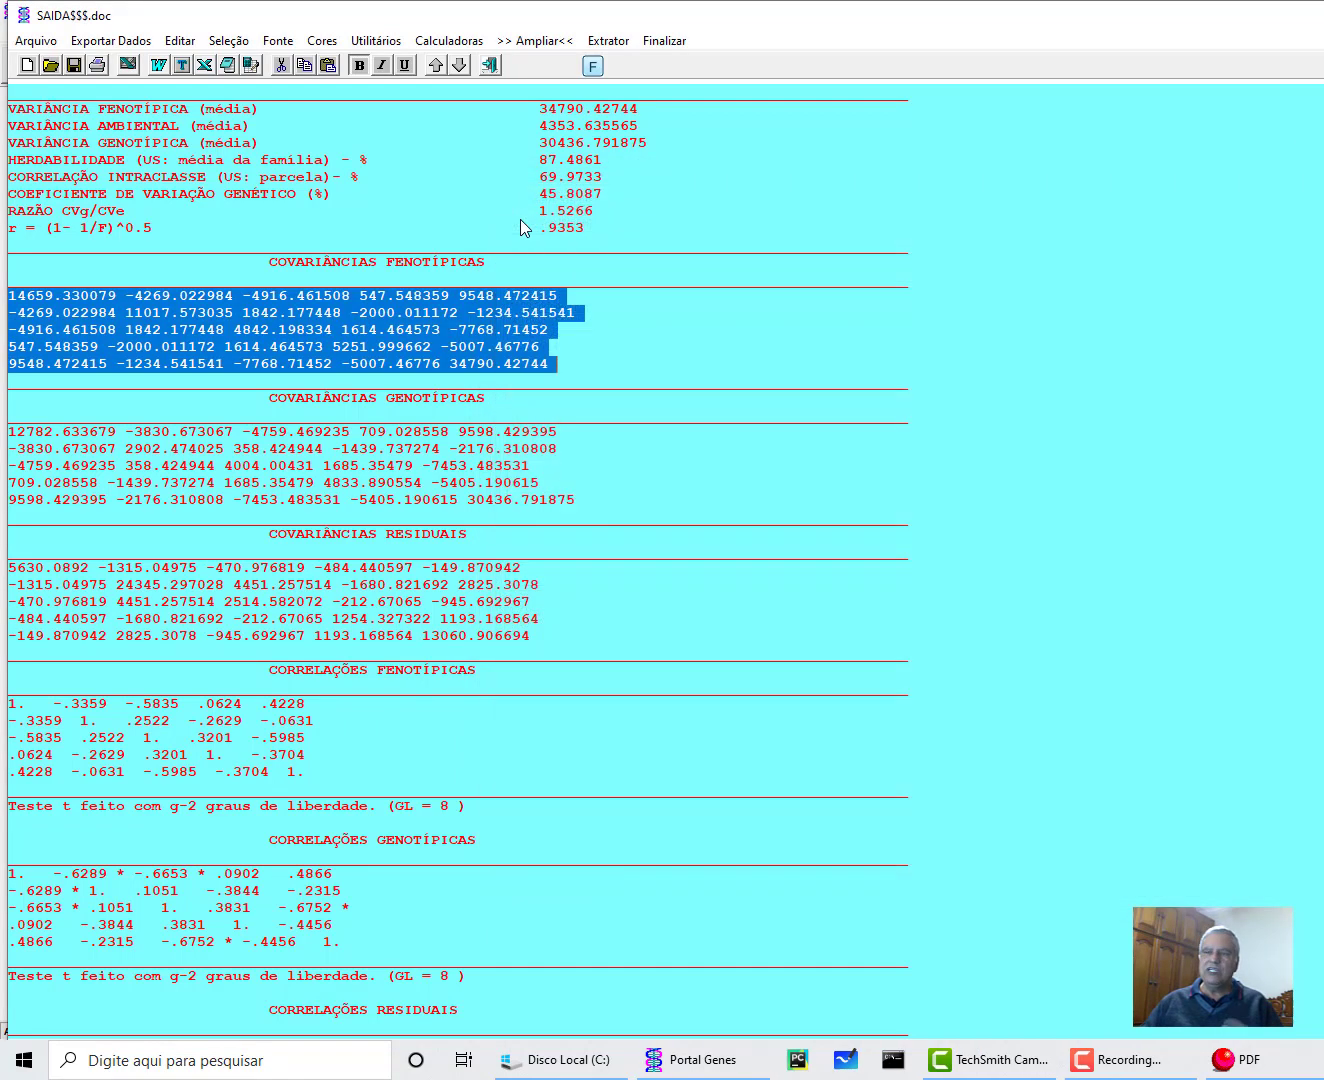
# Extract the full table of variable means (Médias das Variáveis) from the report into the chart tool.
pyautogui.click(663, 477)
pyautogui.scroll(-7, 663, 477)
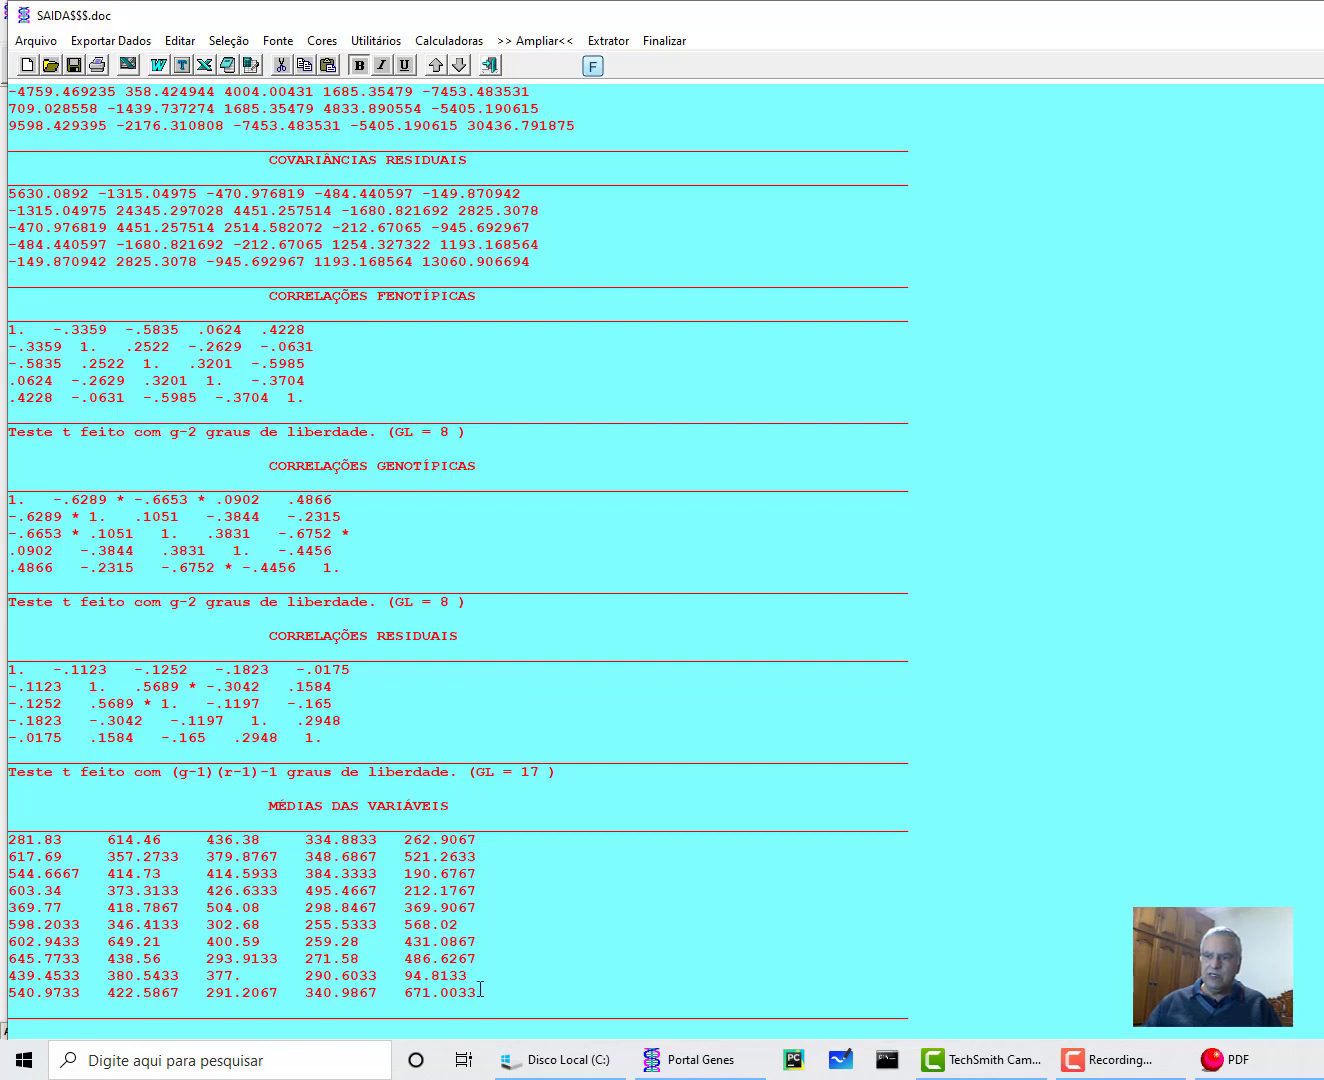
pyautogui.moveTo(480, 990); pyautogui.dragTo(4, 847)
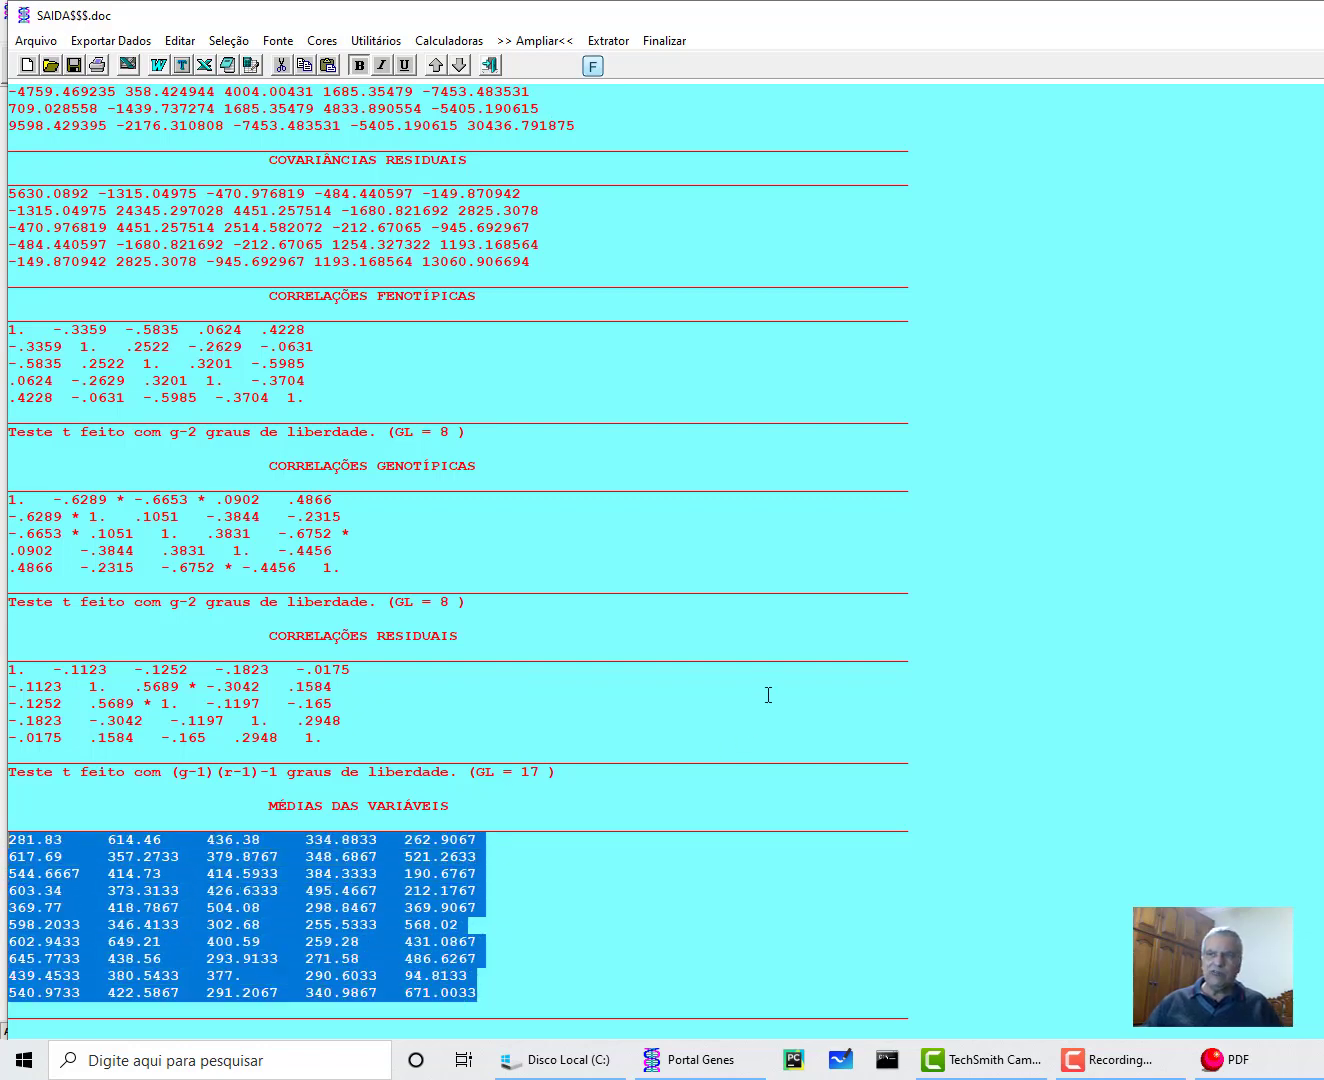
pyautogui.click(228, 41)
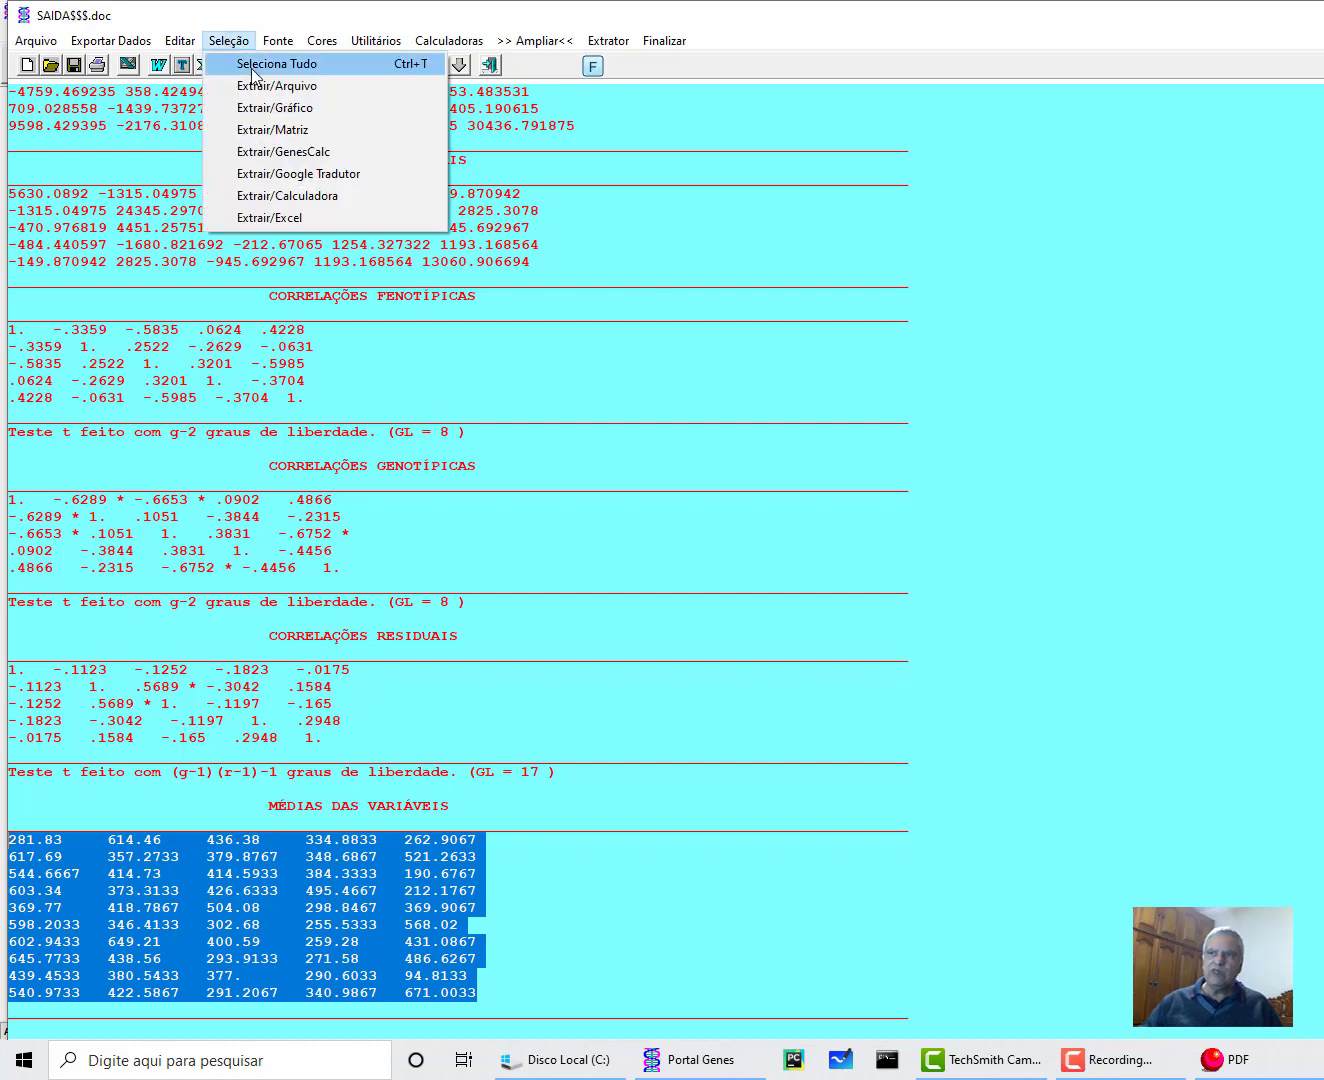
pyautogui.click(266, 107)
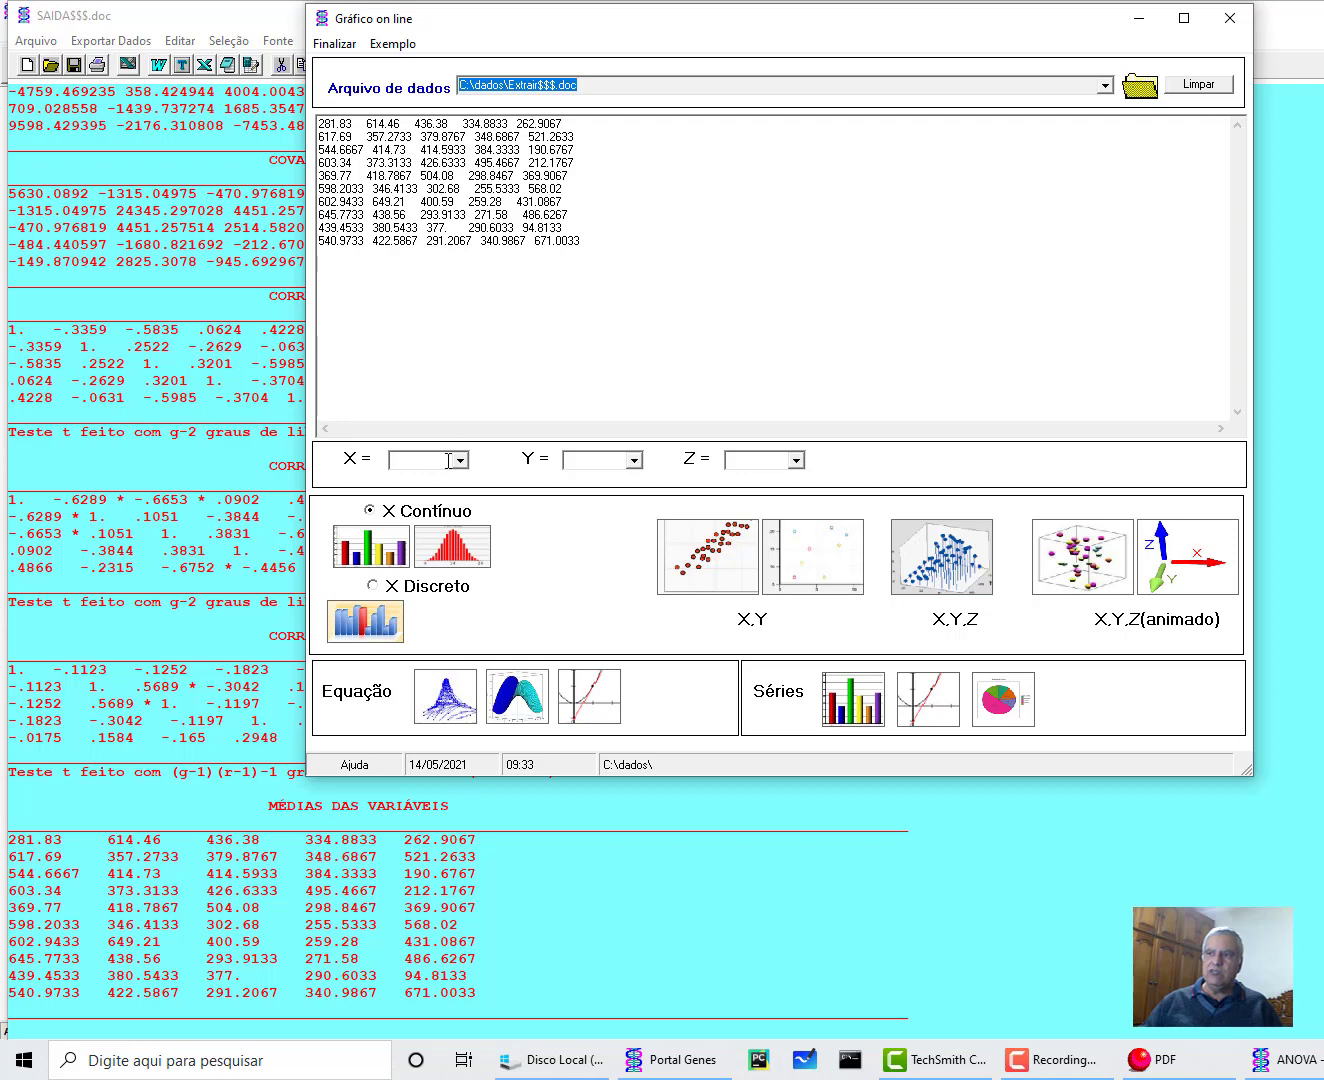
# Draw an X,Y scatter plot of the means with X = 1 and Y = 2, and close the plot.
pyautogui.click(460, 460)
pyautogui.click(439, 478)
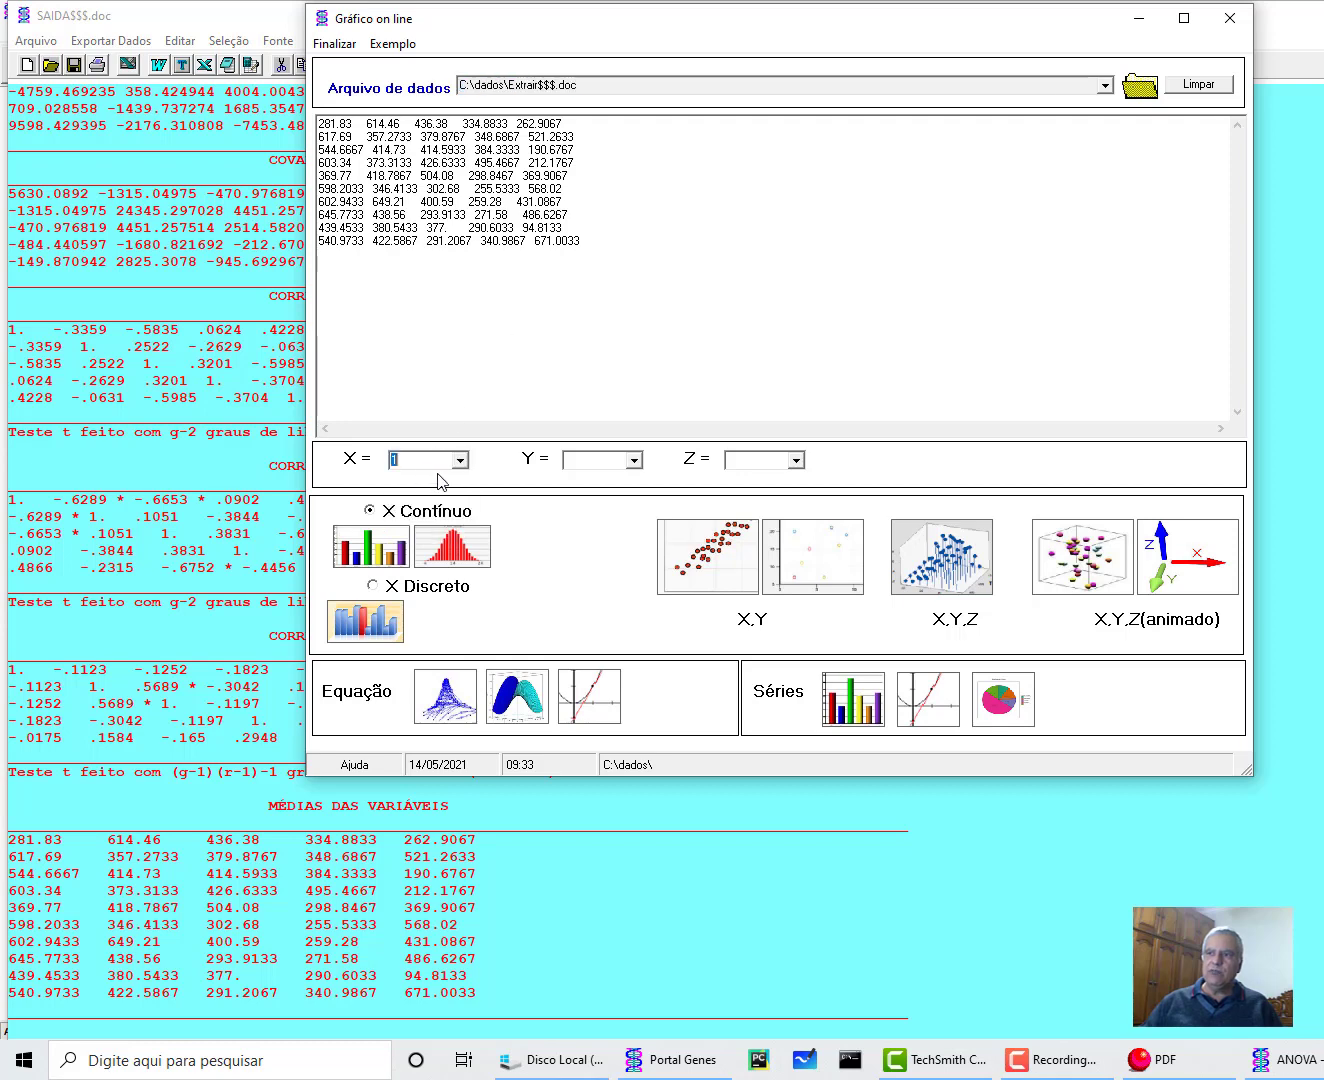
pyautogui.click(634, 460)
pyautogui.click(599, 492)
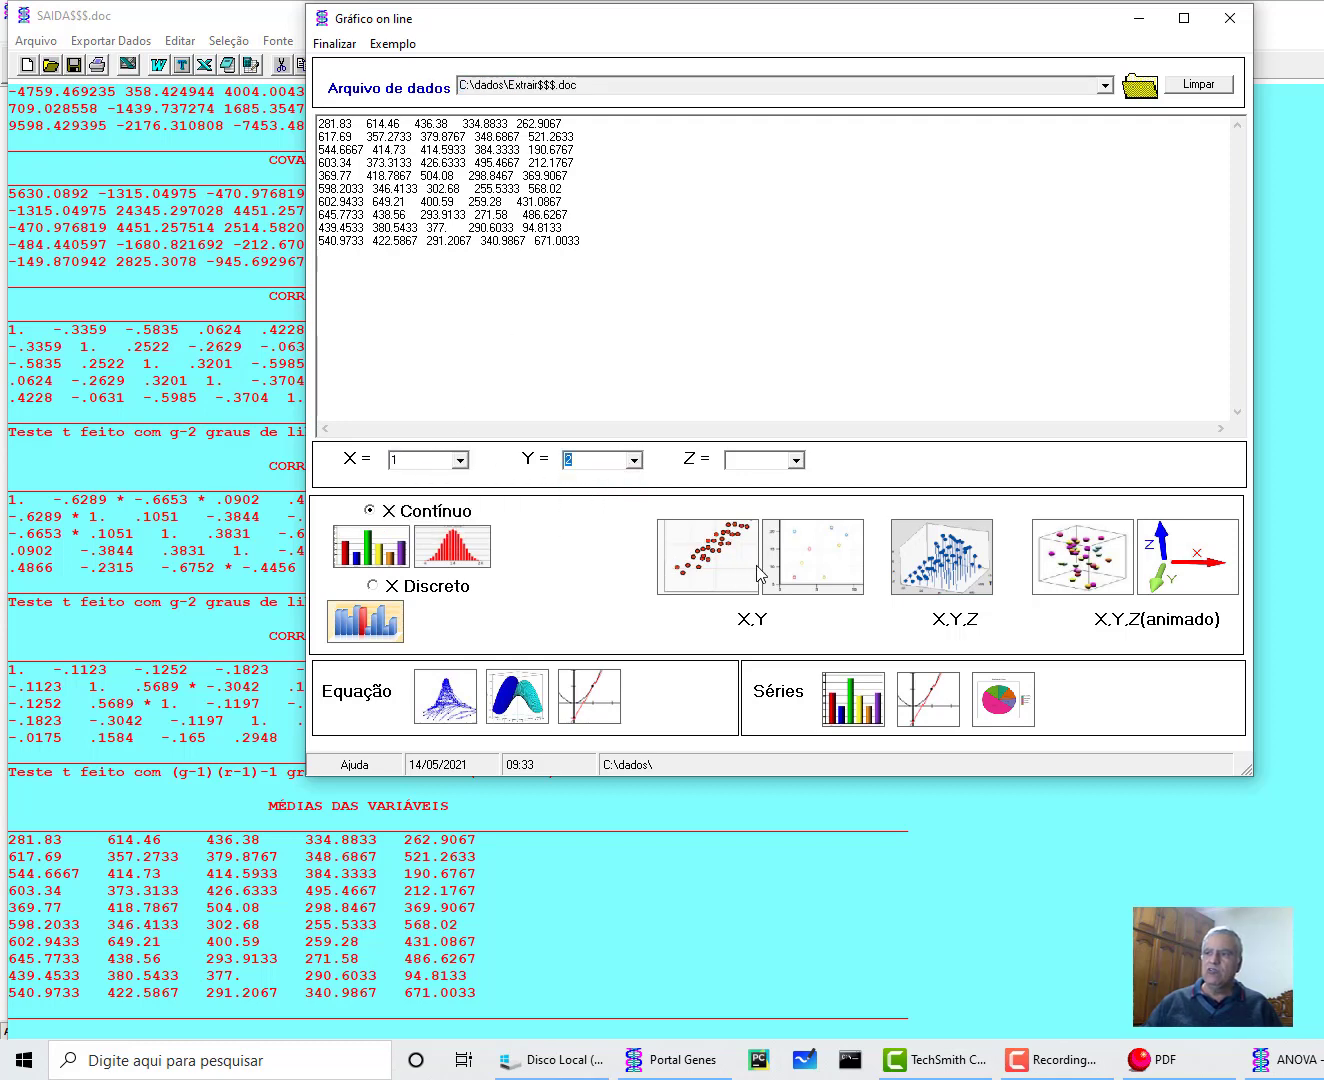
pyautogui.click(674, 566)
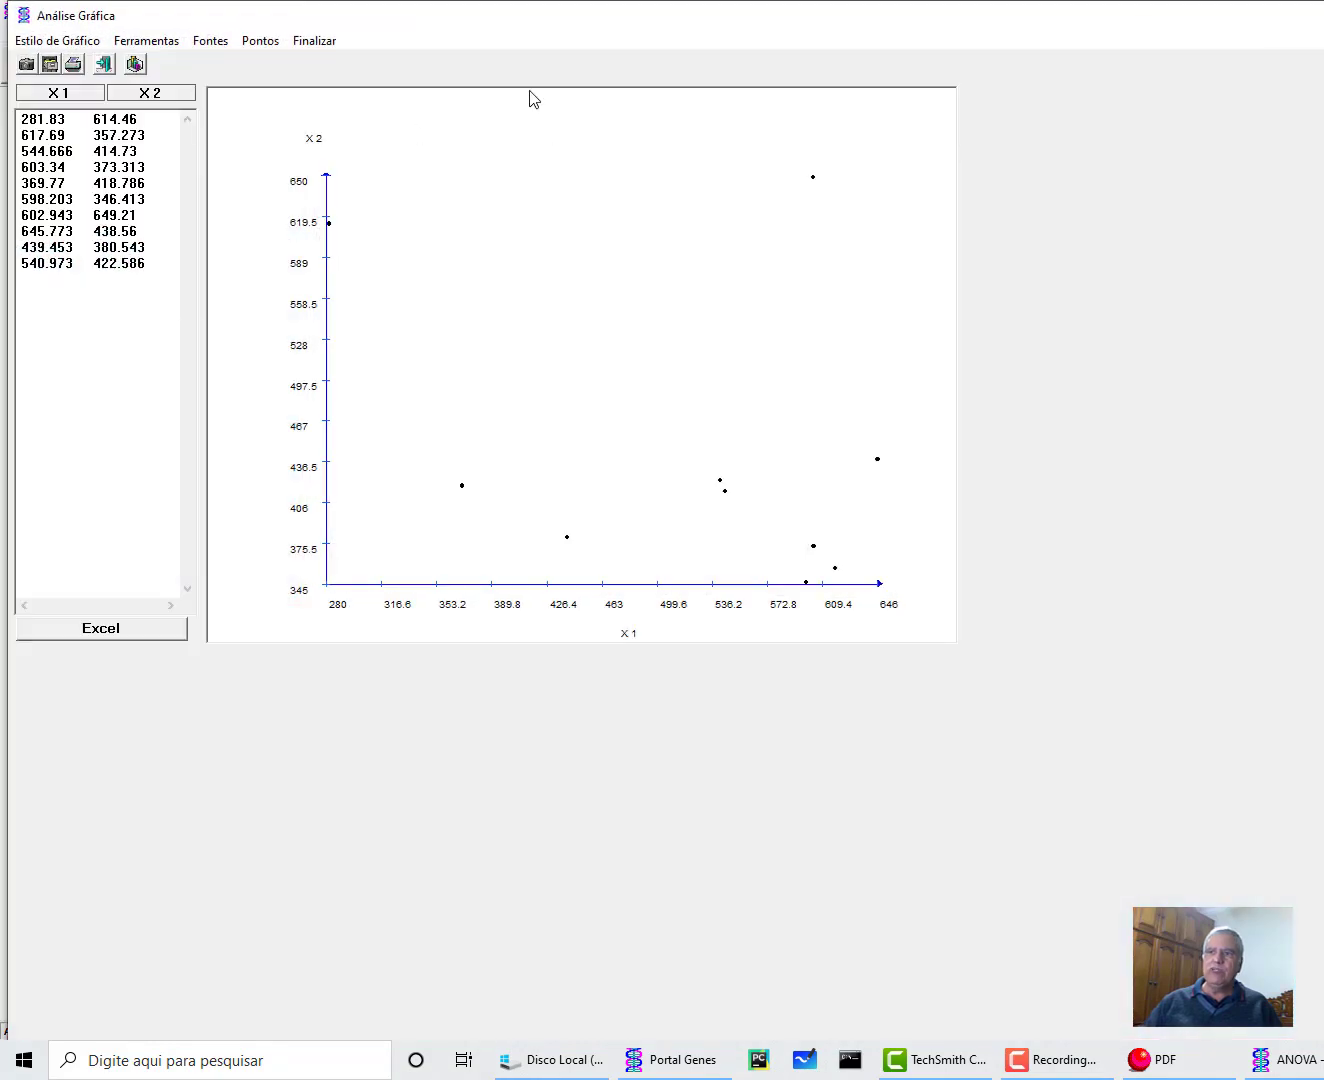
pyautogui.click(324, 41)
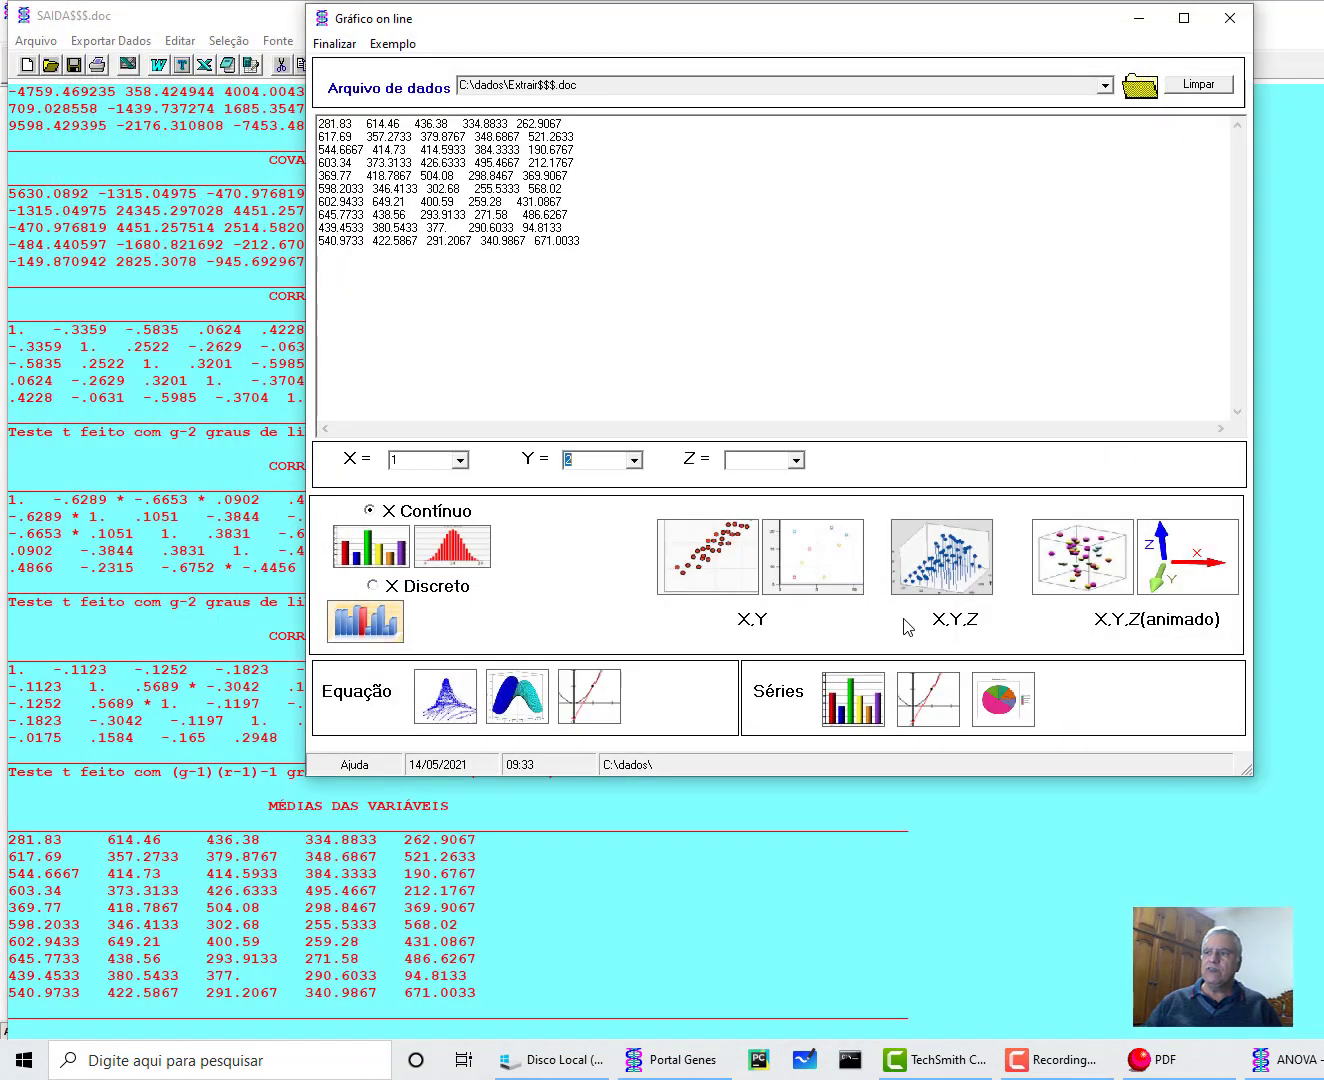
# Plot columns 1 2 of Extrair$$$.doc with the alternative X,Y chart, and close the chart windows to return to the ANOVA report.
pyautogui.click(837, 577)
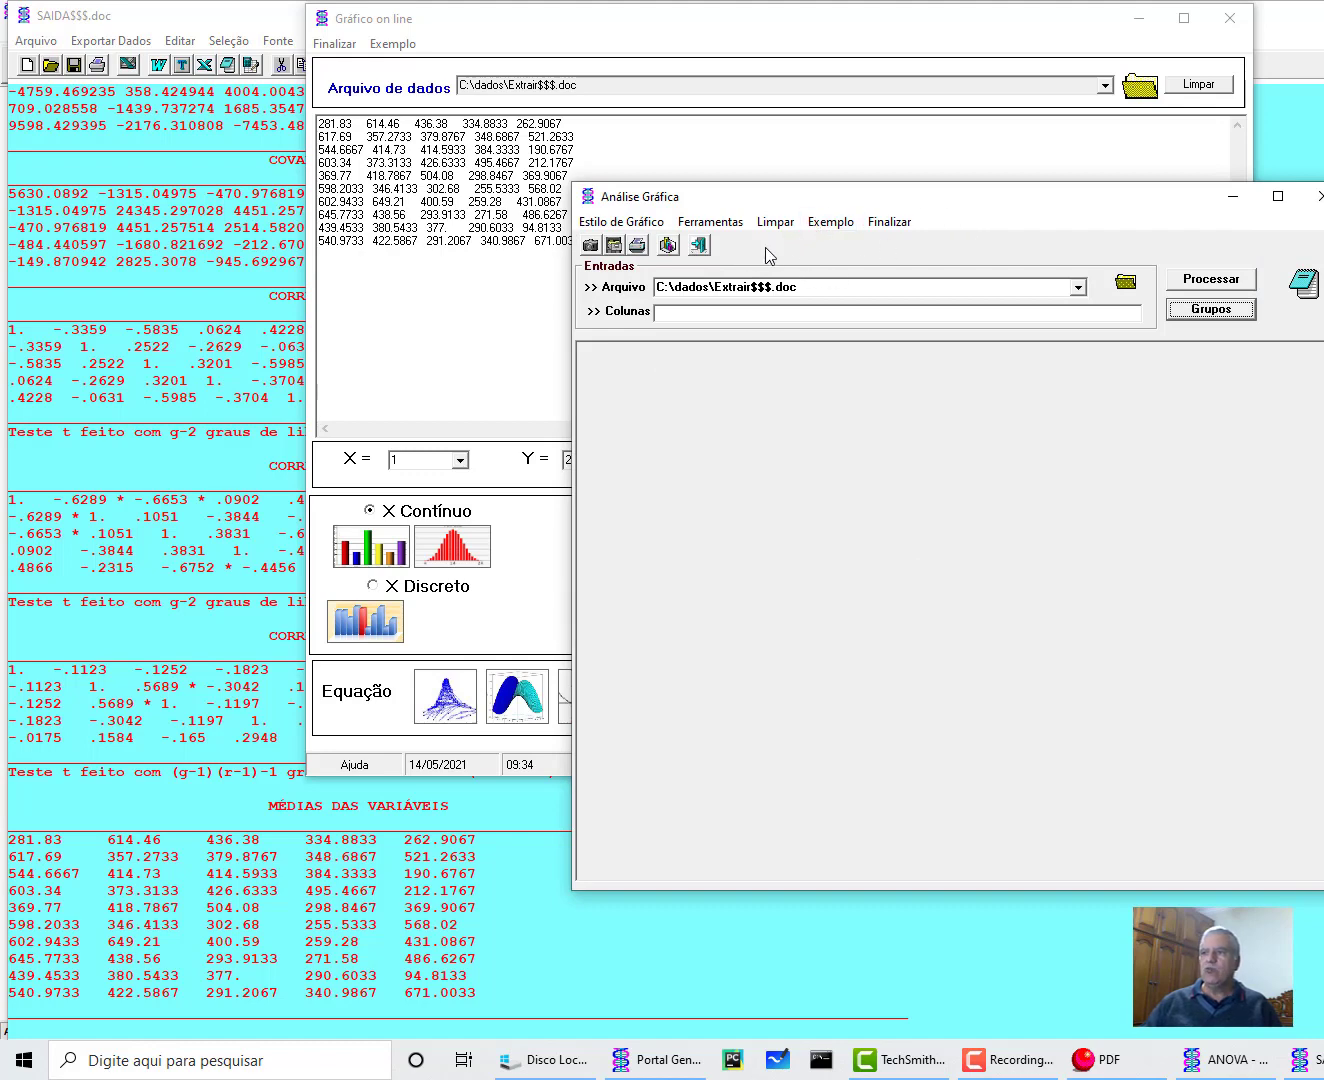
pyautogui.click(680, 319)
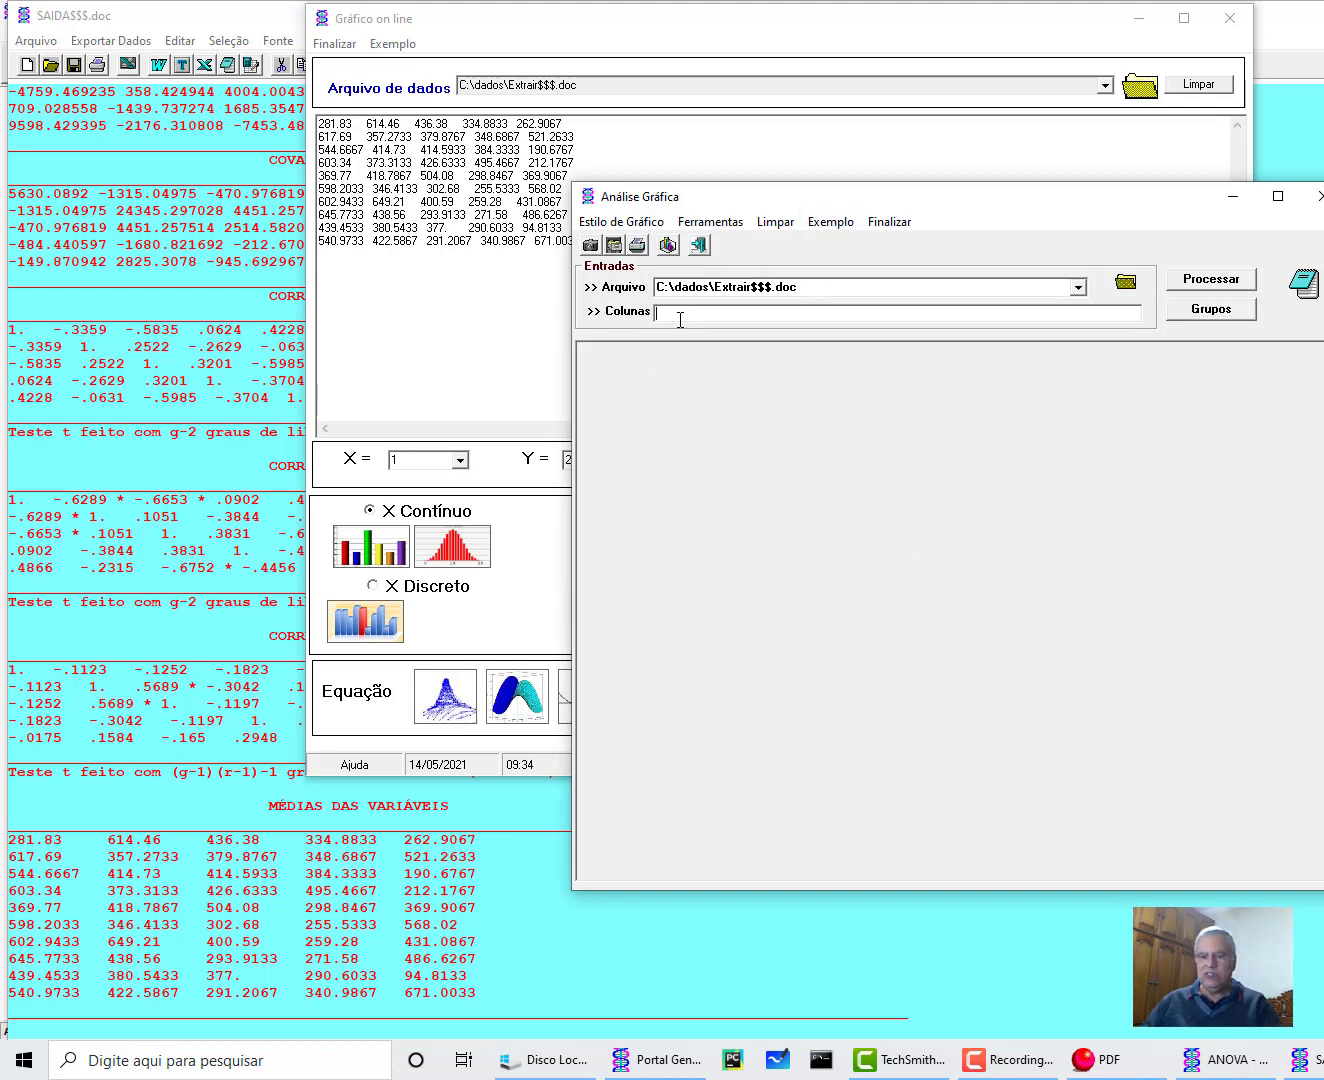
pyautogui.write('1 2')
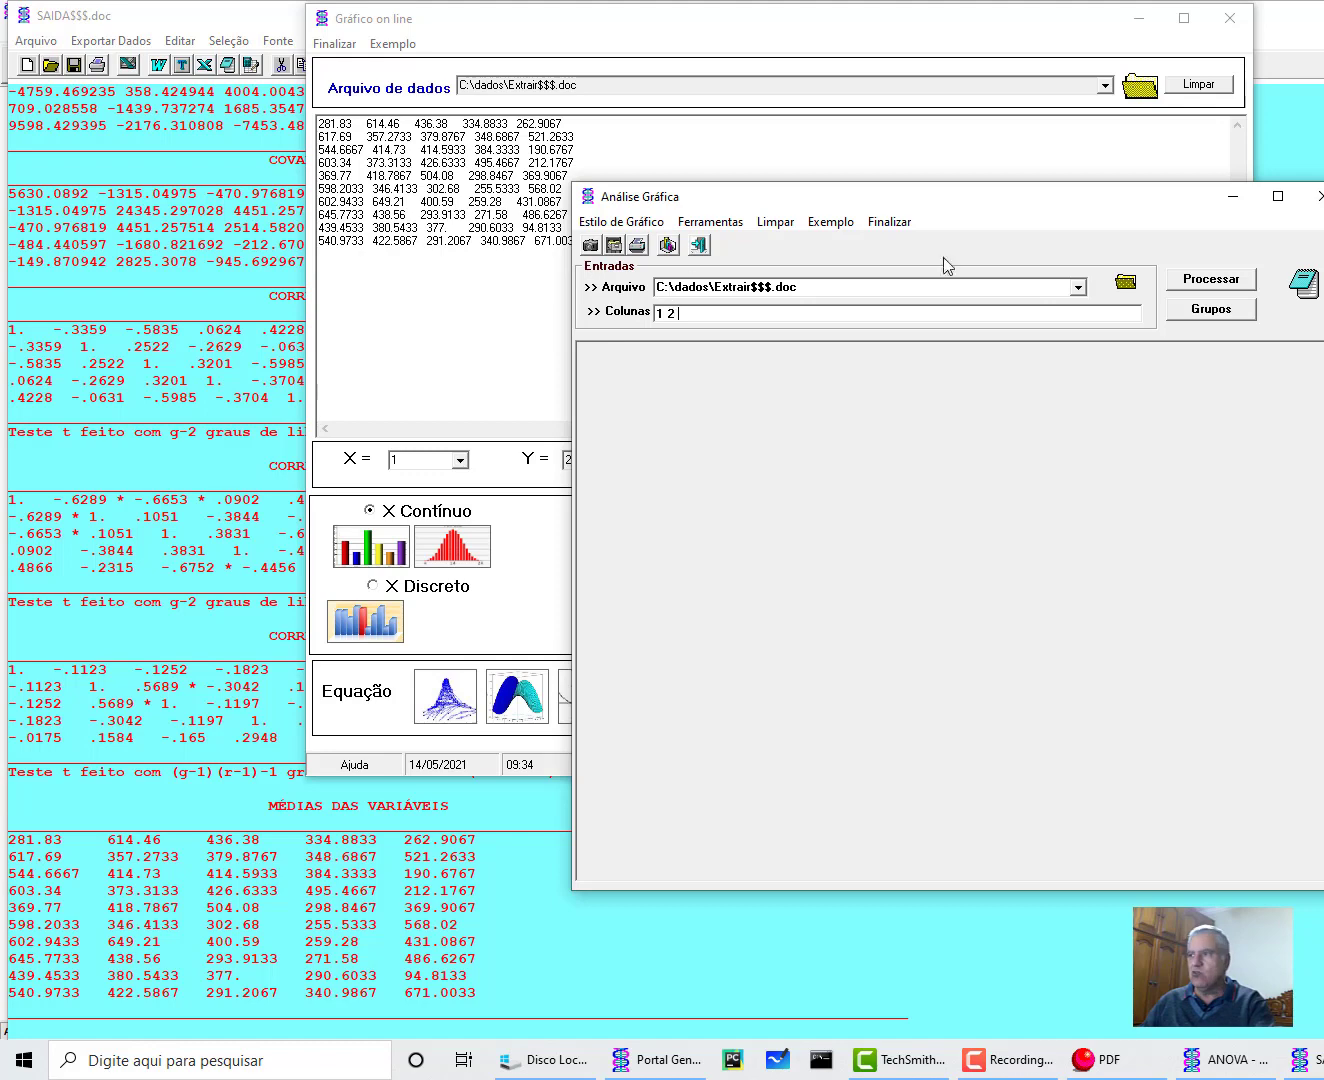
pyautogui.click(1197, 280)
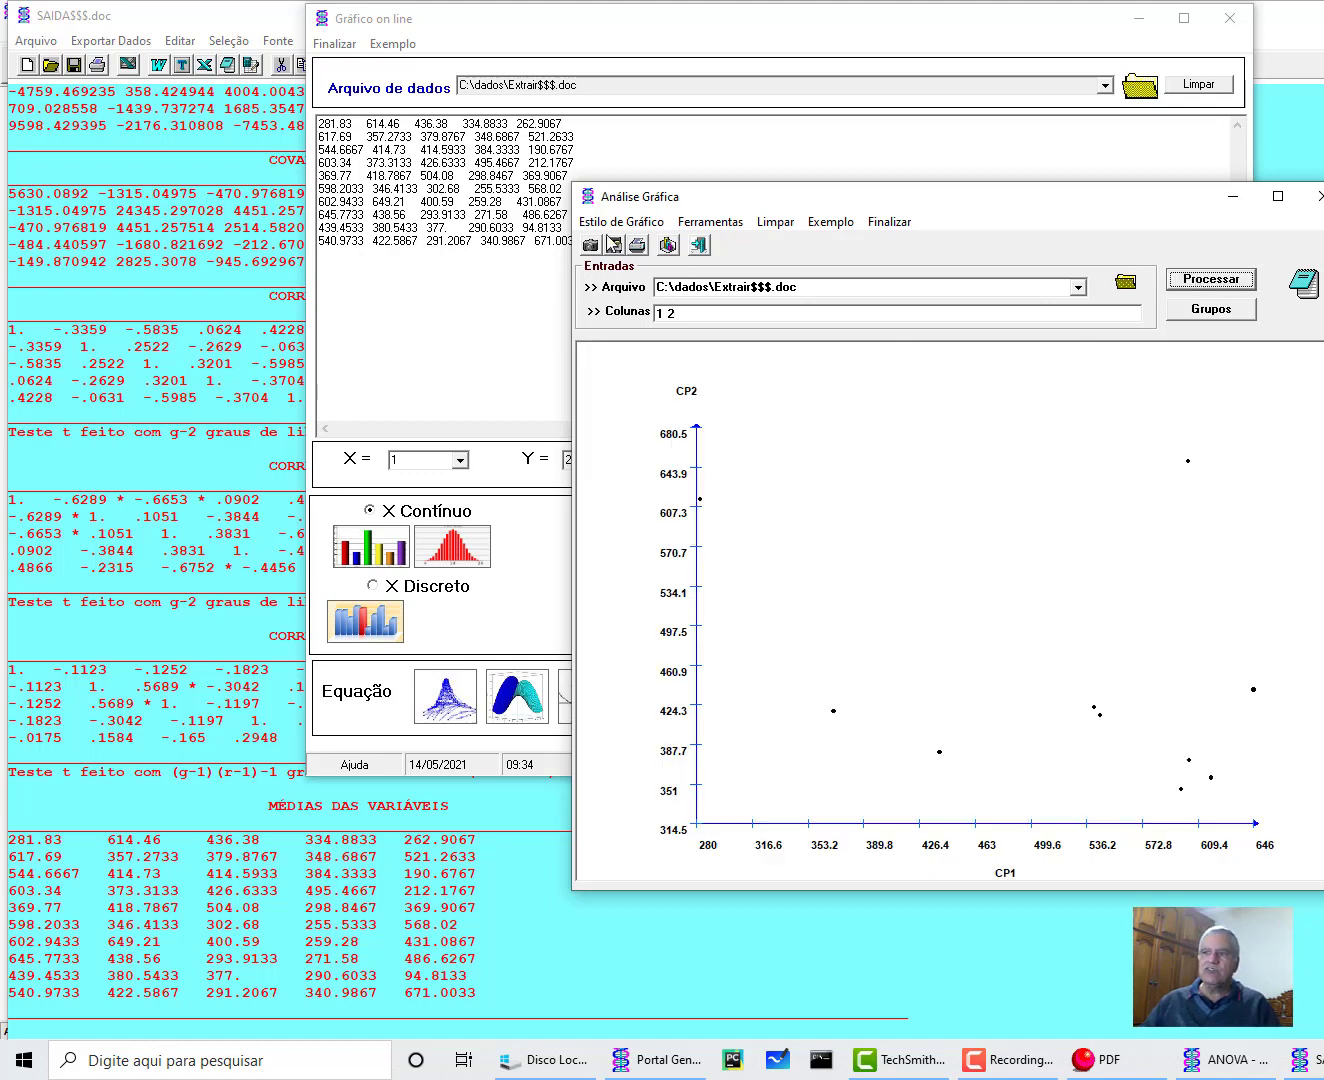
pyautogui.click(886, 224)
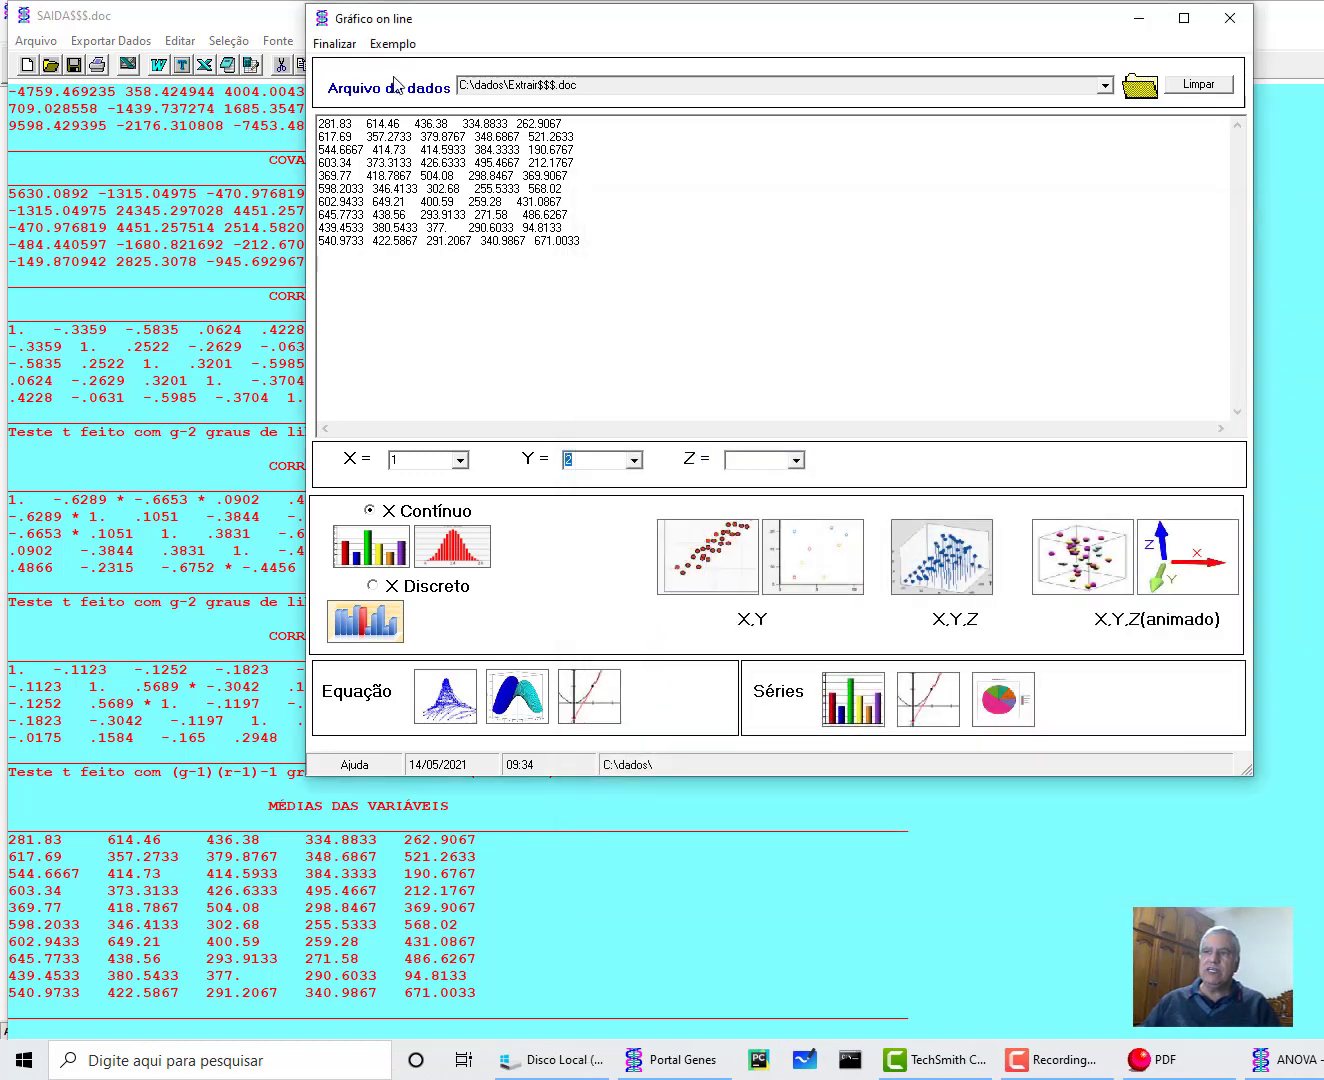
pyautogui.click(334, 44)
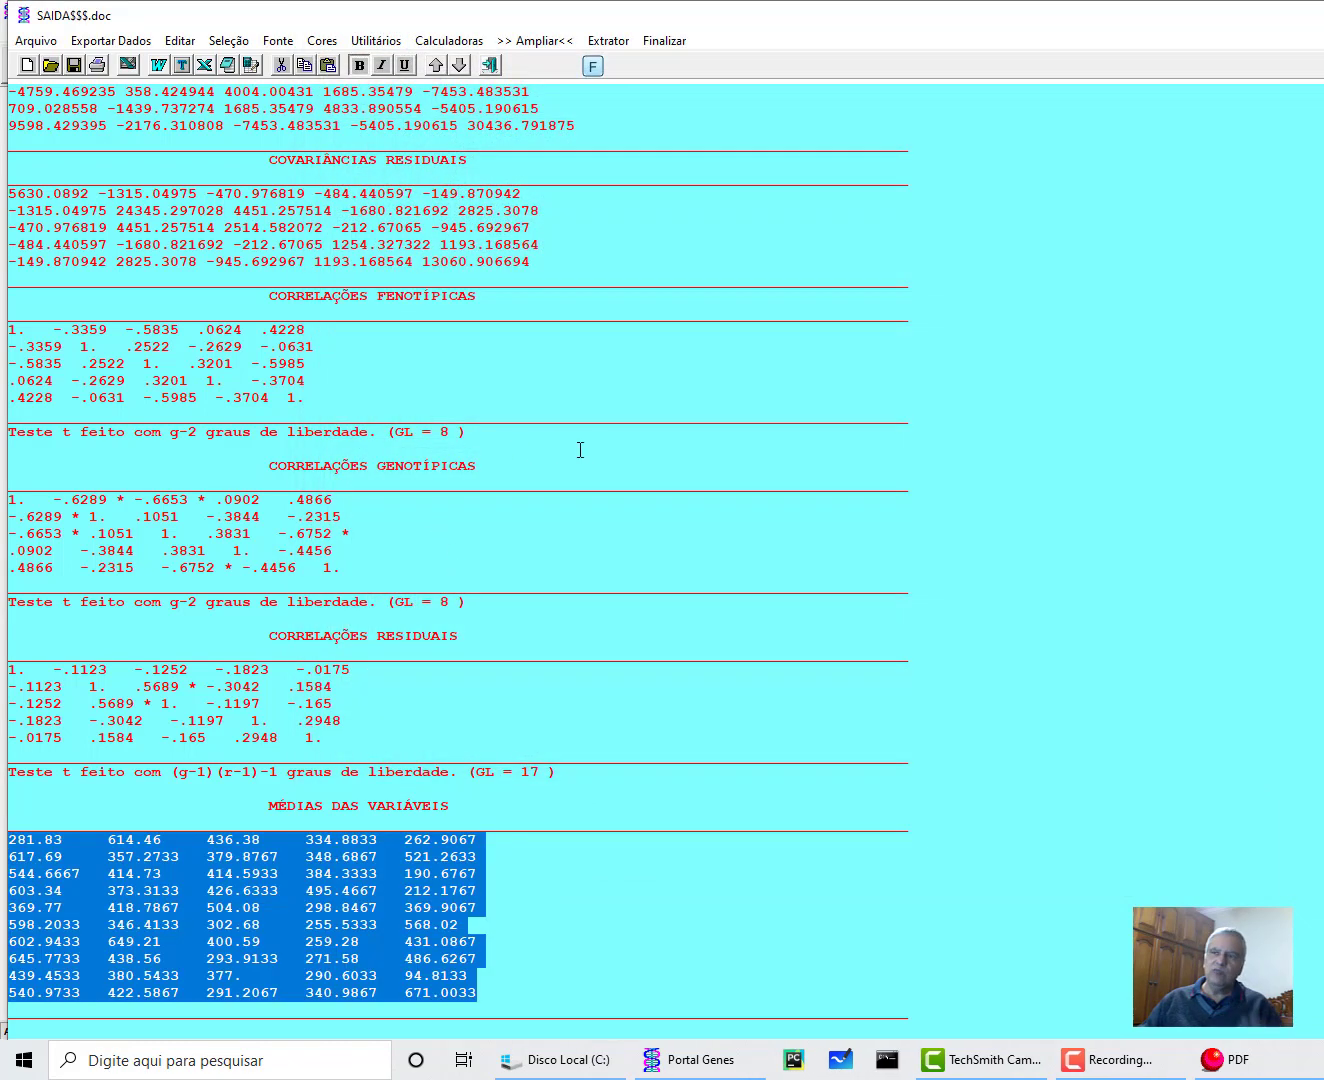
pyautogui.scroll(14, 550, 537)
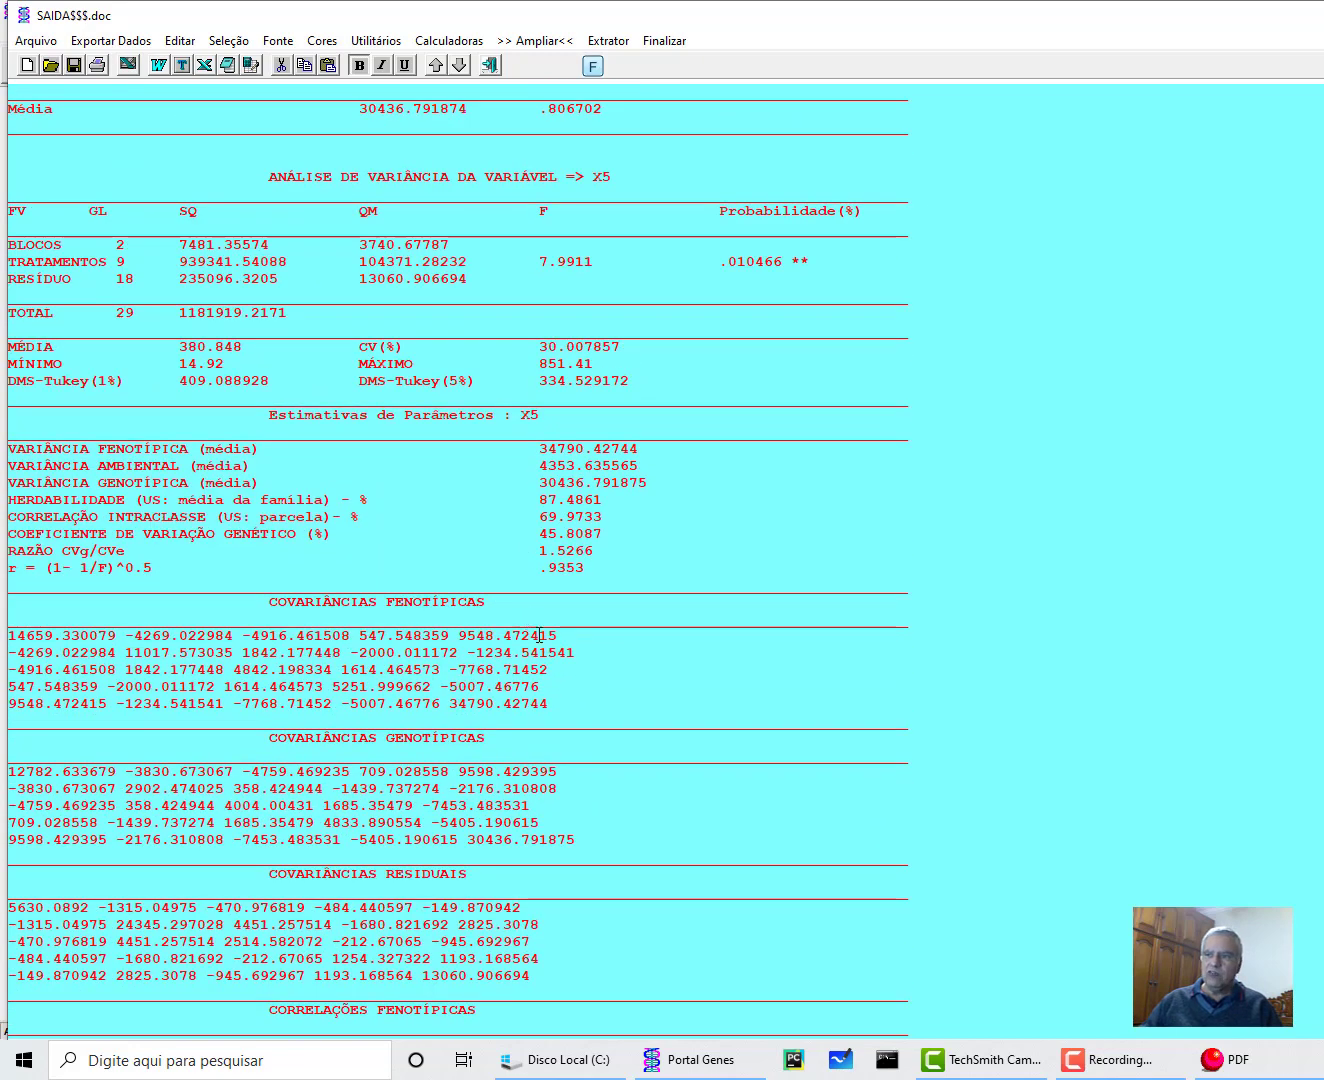
# Extract the first row of the Covariâncias Fenotípicas matrix into GenesCalc and close that editor.
pyautogui.moveTo(576, 639); pyautogui.dragTo(44, 632)
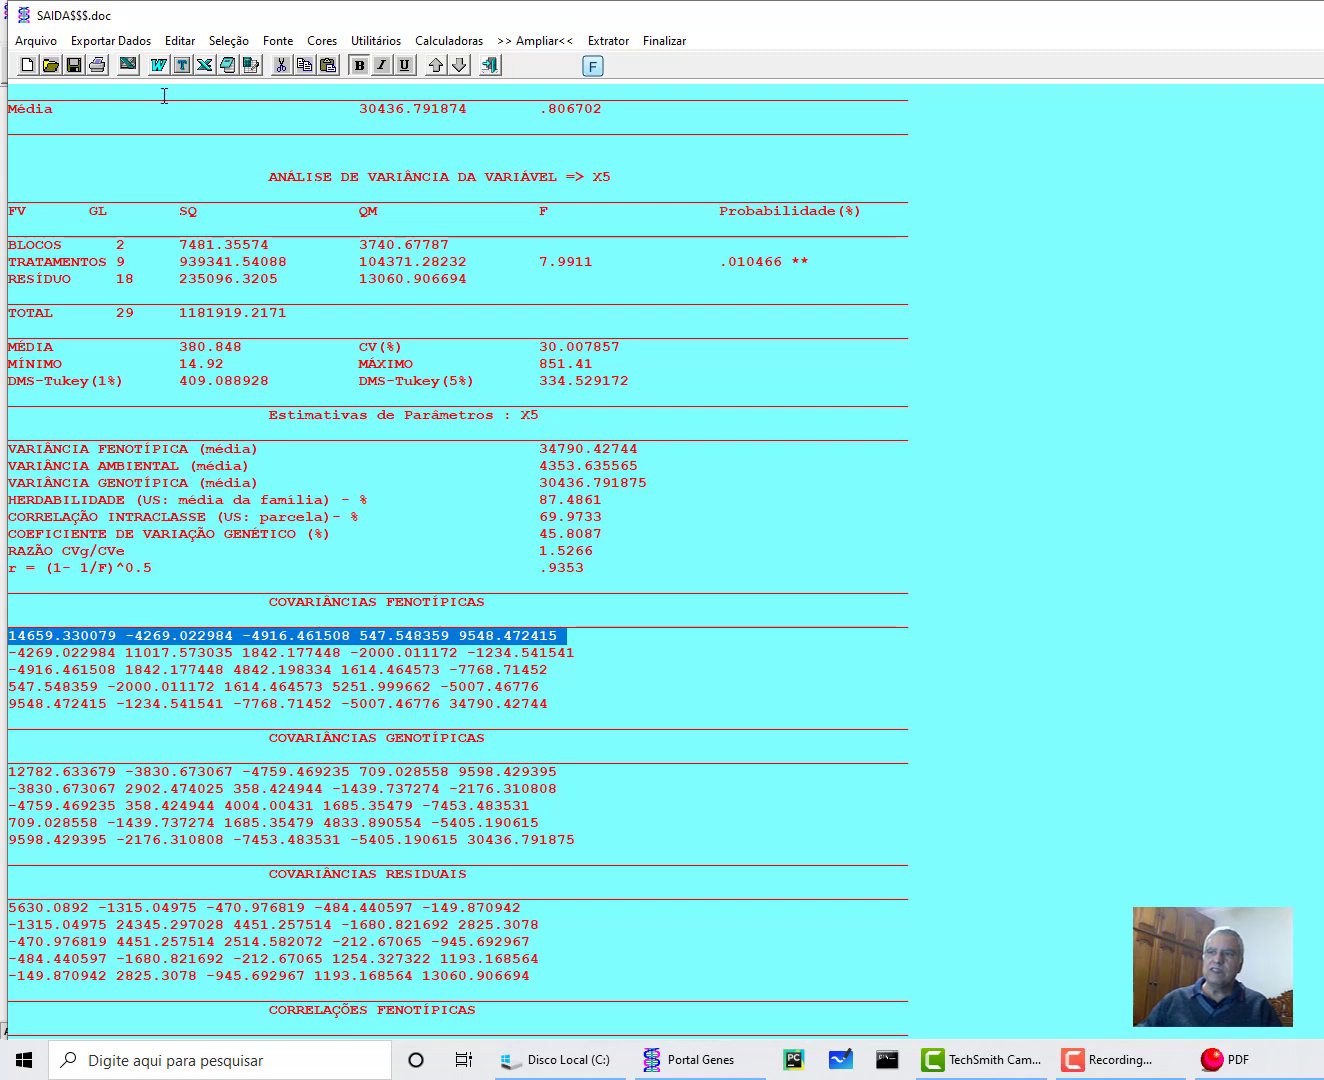
pyautogui.click(236, 41)
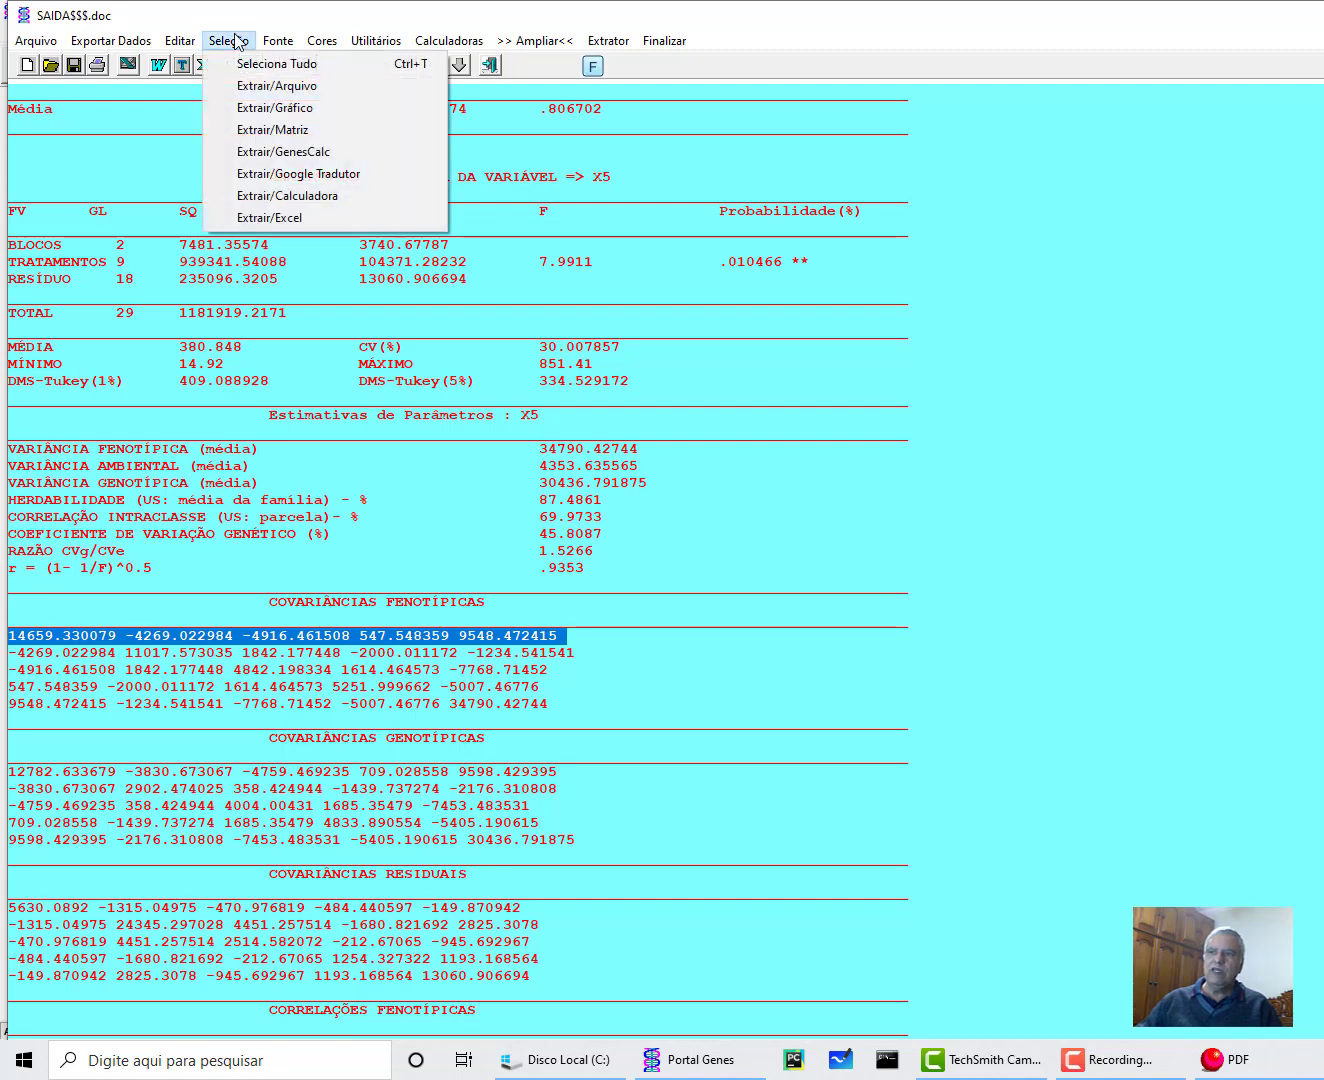
pyautogui.click(286, 151)
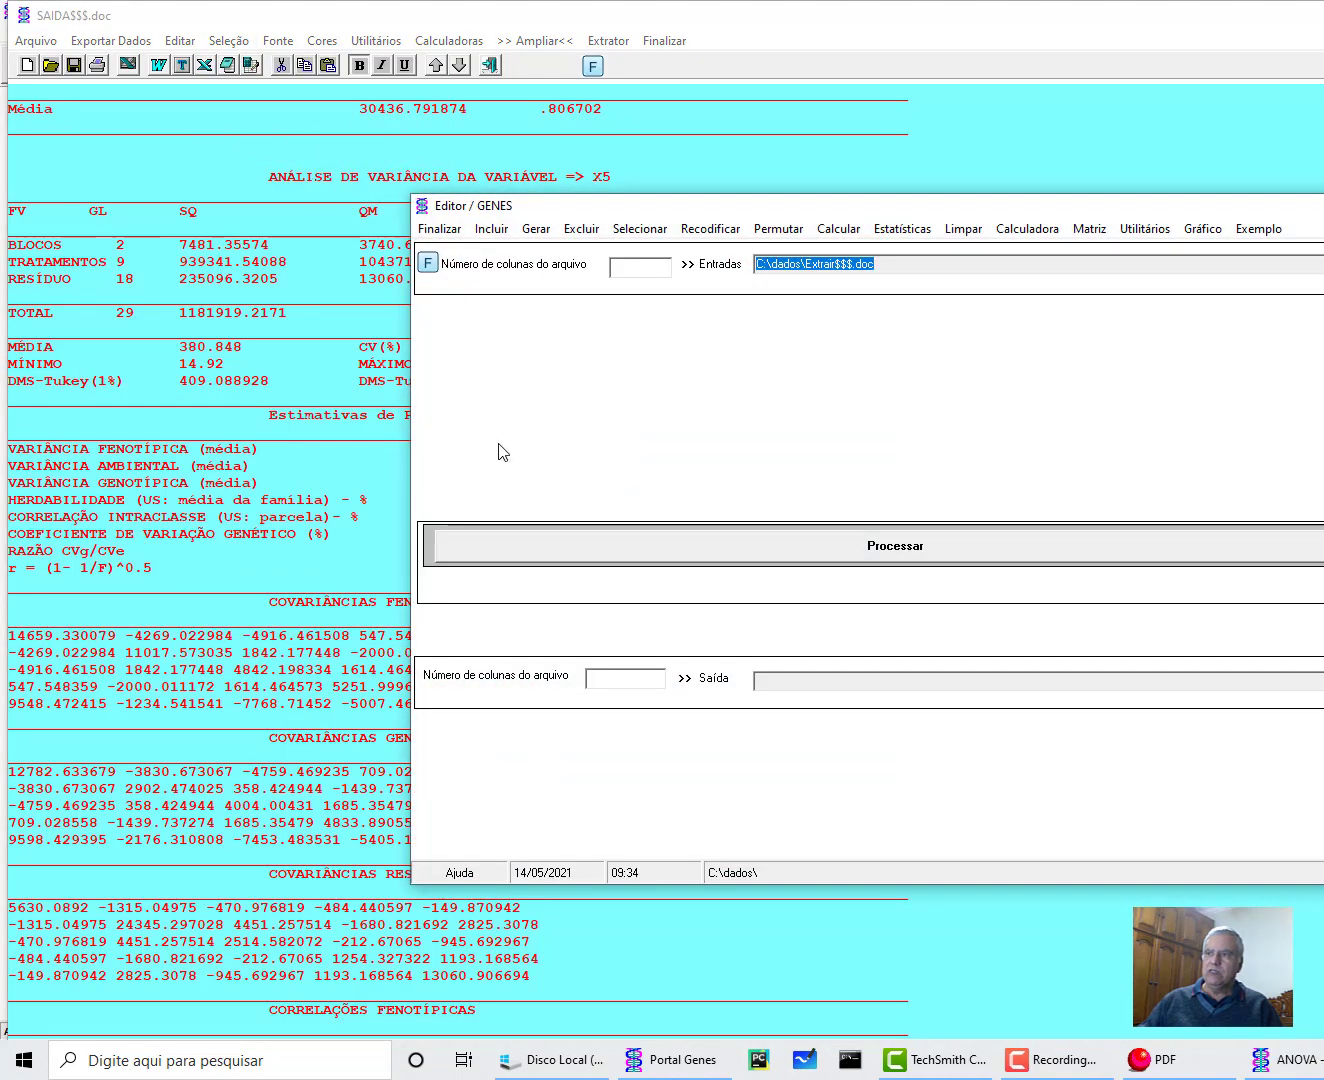
pyautogui.click(437, 232)
# Extract the same covariance row into the Calculadora, compute its descriptive statistics, and return to the report.
pyautogui.click(228, 41)
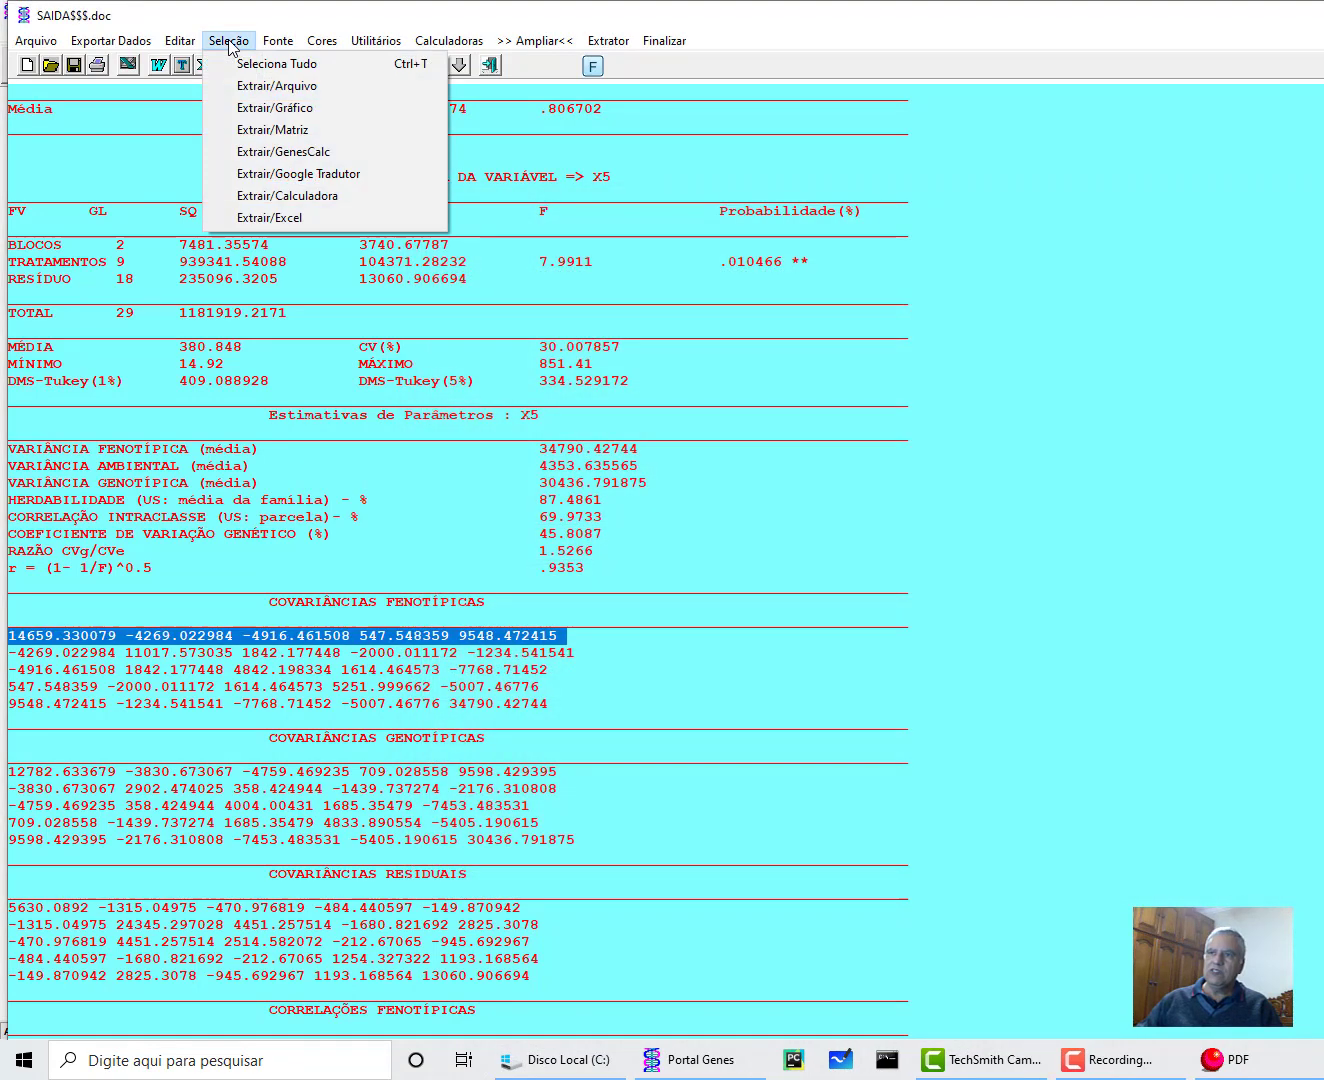
pyautogui.click(286, 196)
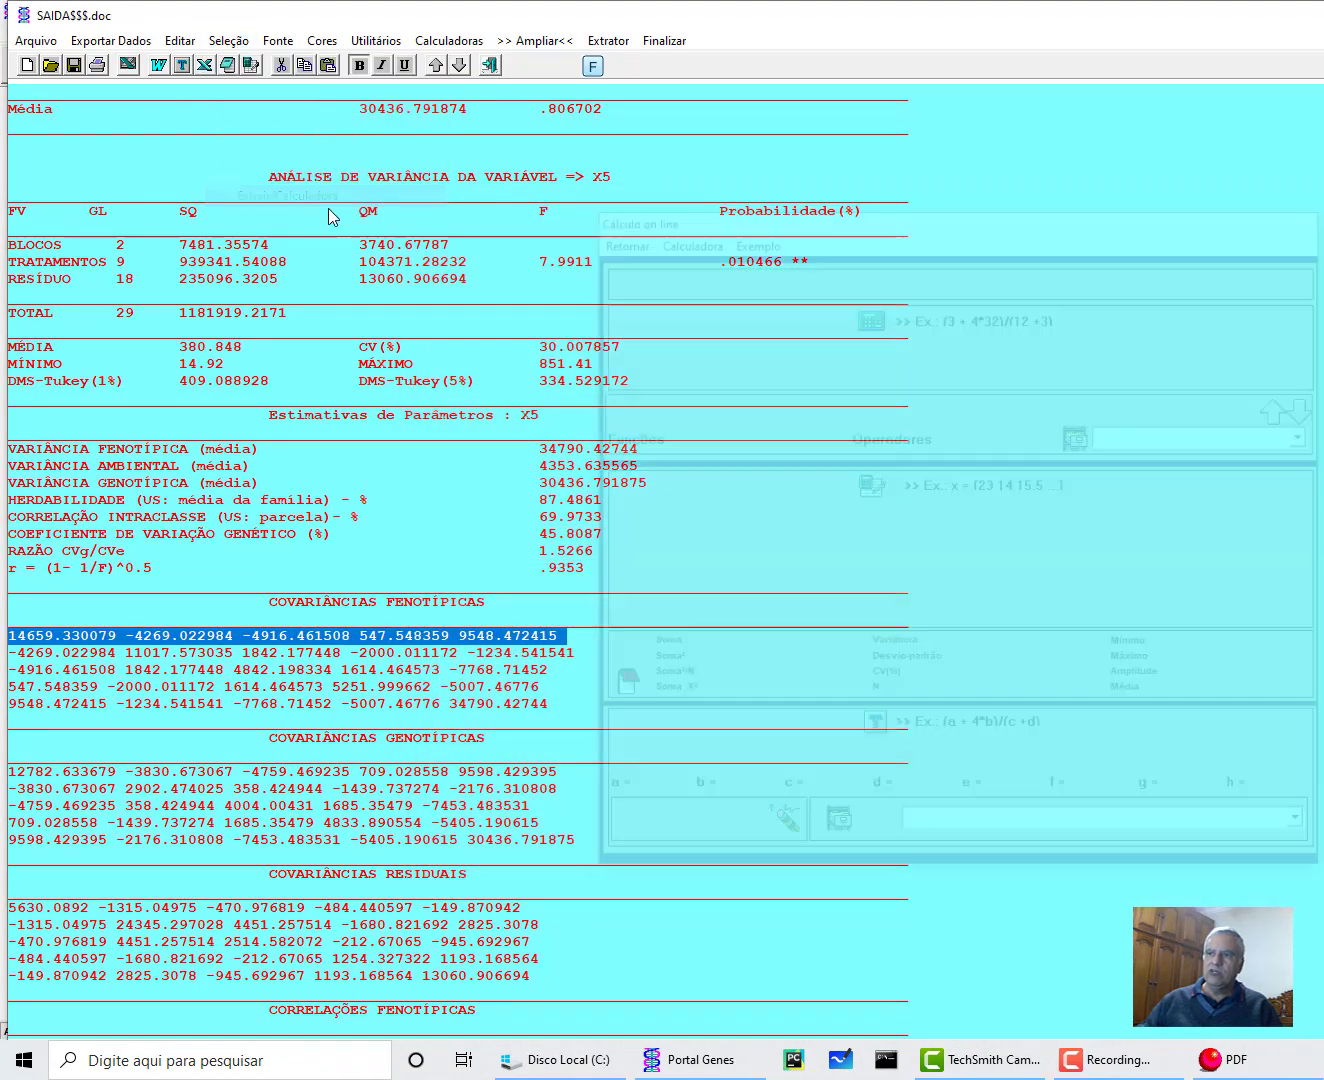
pyautogui.moveTo(607, 512); pyautogui.dragTo(1052, 520)
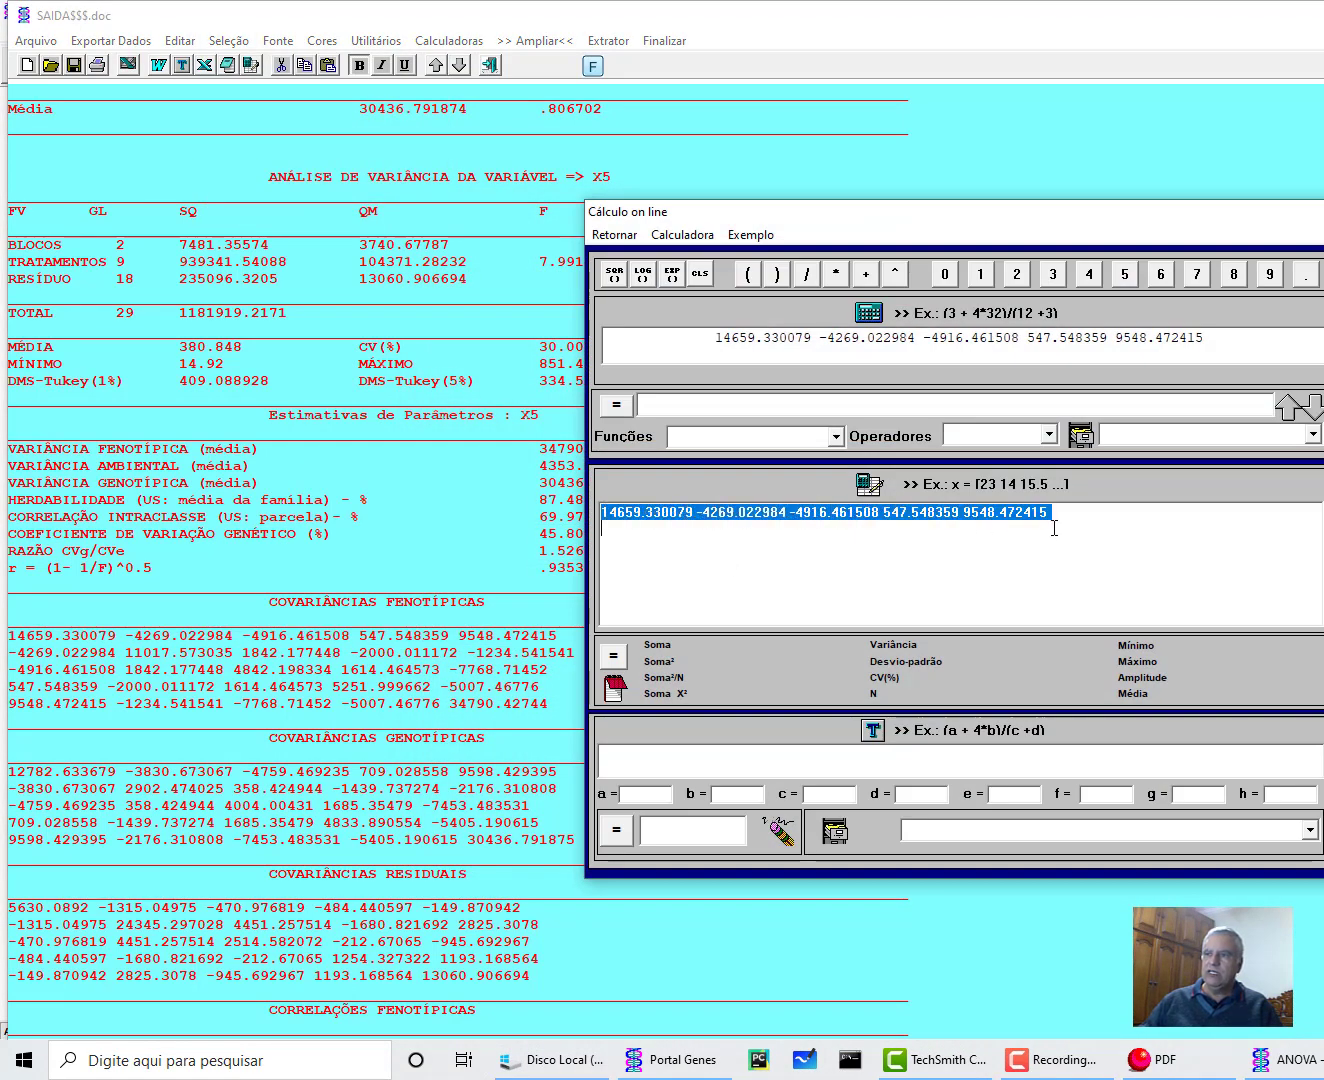
pyautogui.click(614, 658)
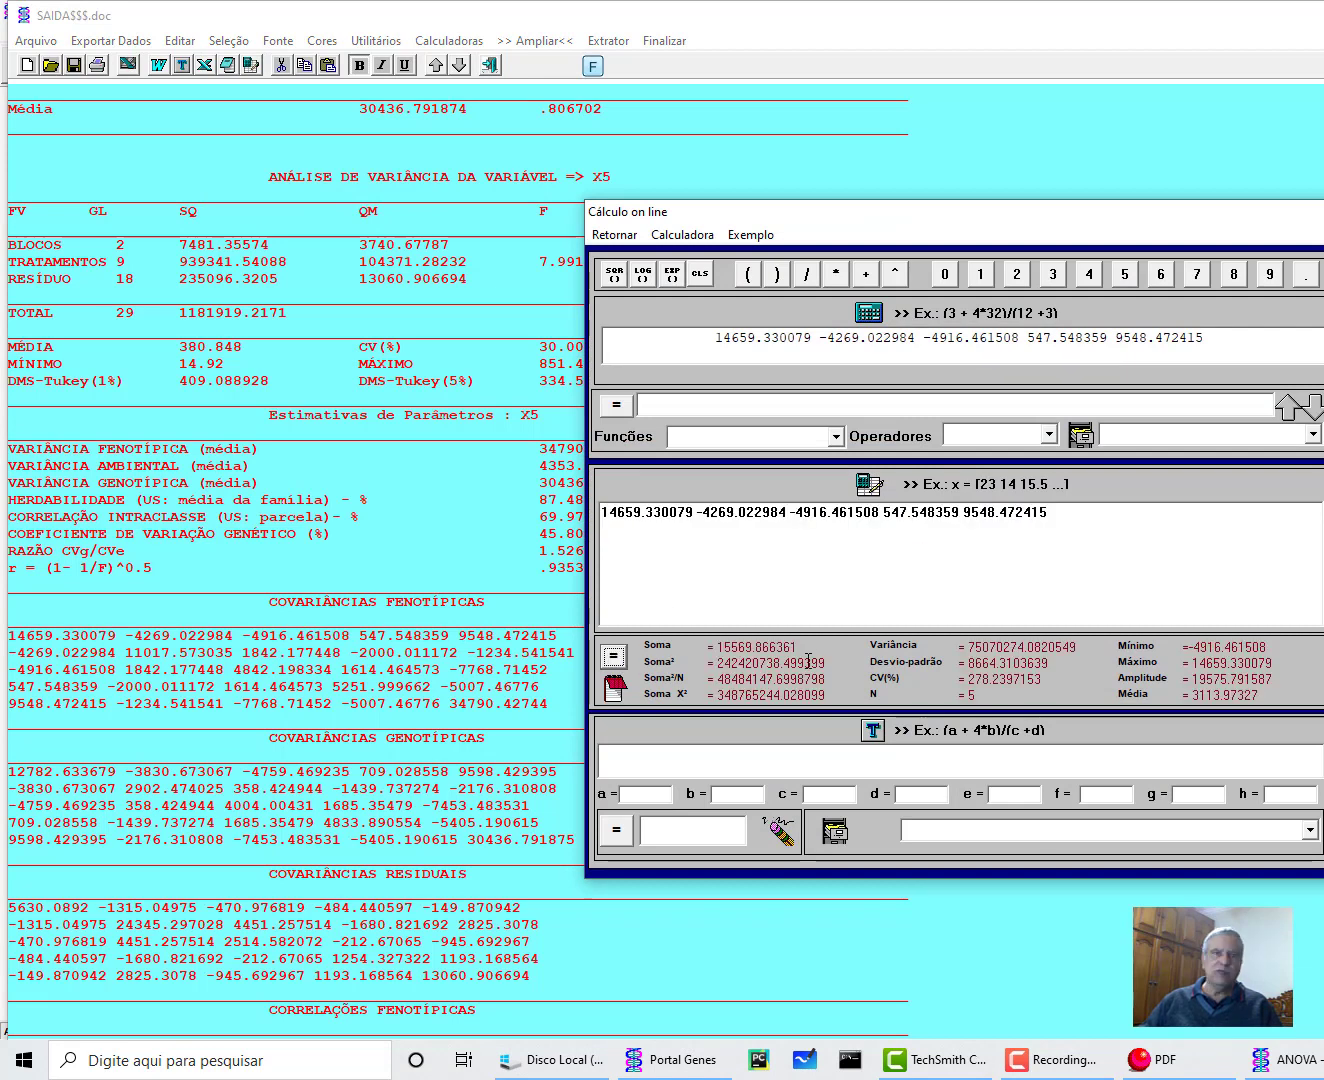
pyautogui.click(613, 235)
pyautogui.click(793, 618)
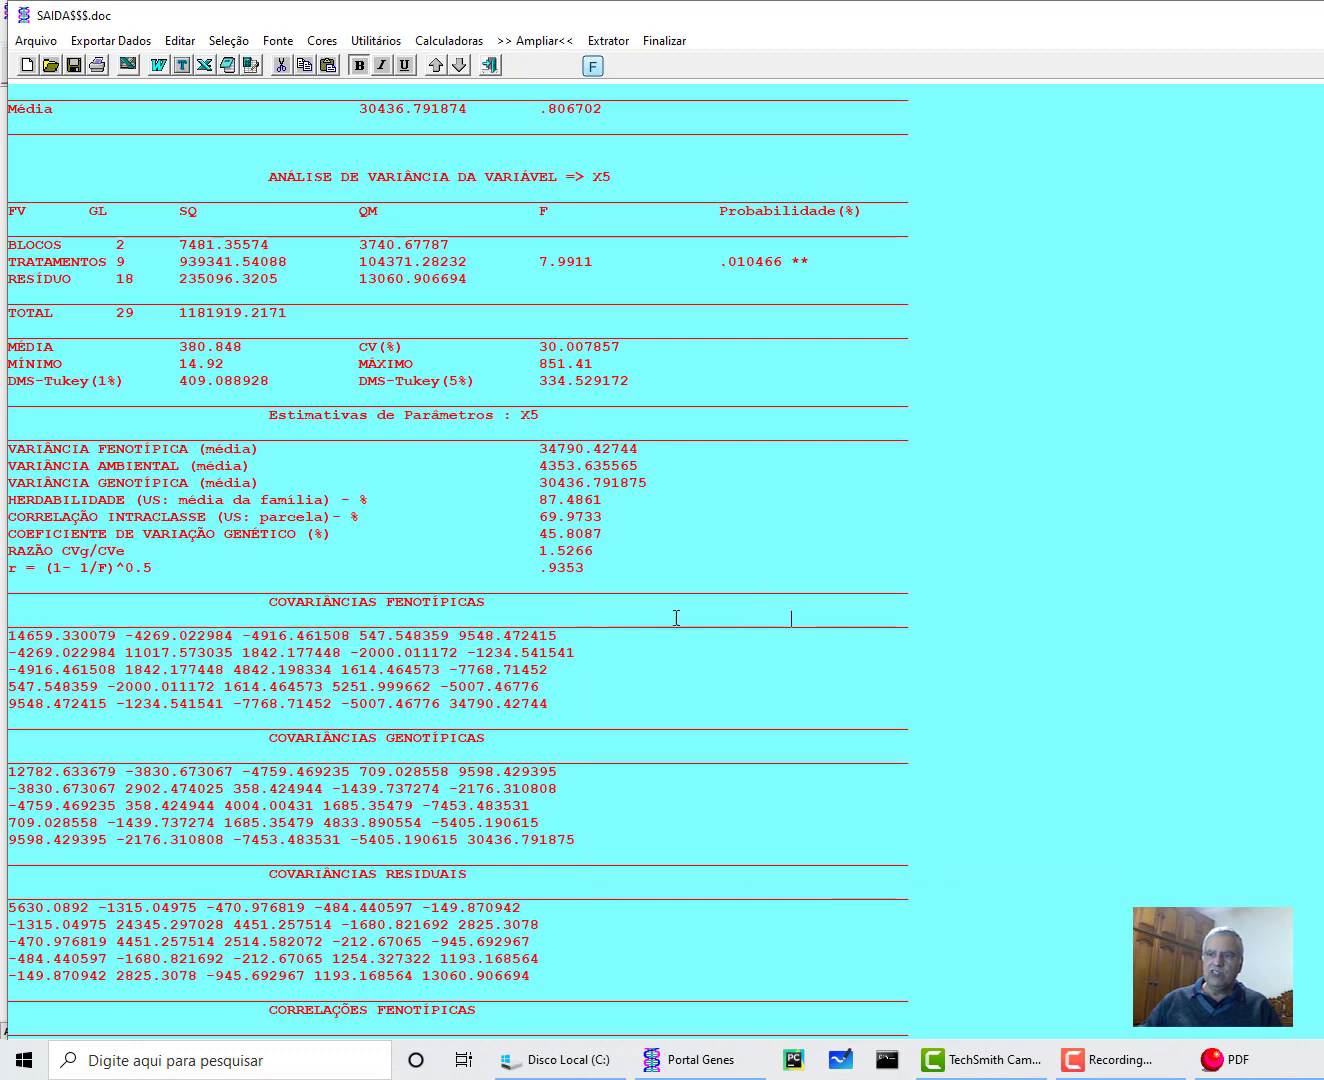
# Send the heading COVARIÂNCIAS FENOTÍPICAS to Google Tradutor for translation into English, and close the browser window.
pyautogui.moveTo(260, 604); pyautogui.dragTo(486, 607)
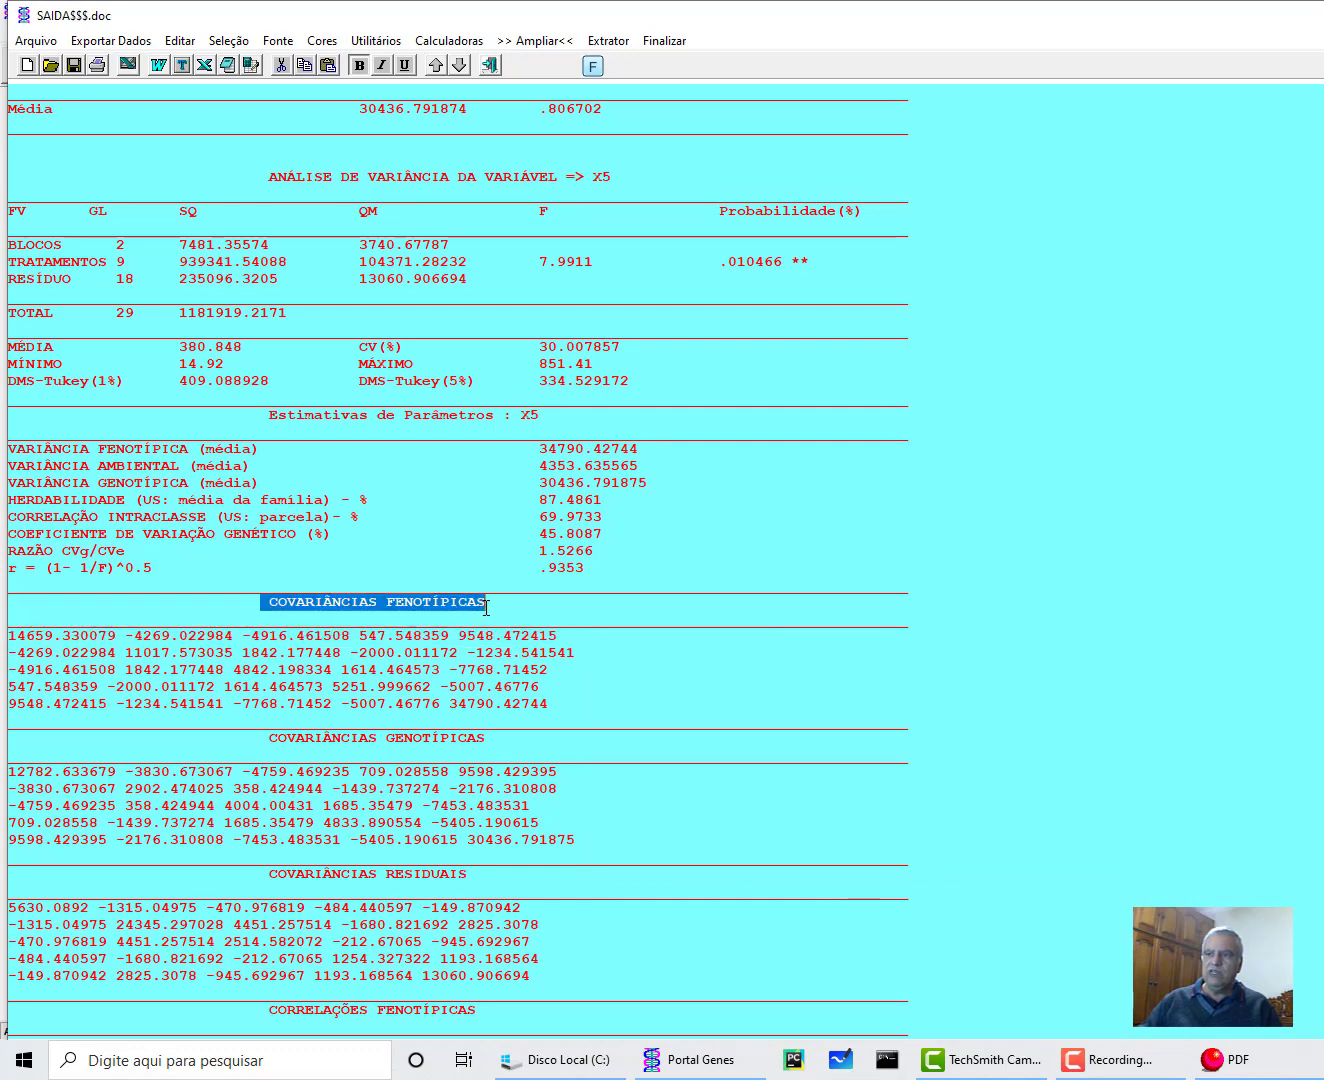
pyautogui.click(228, 42)
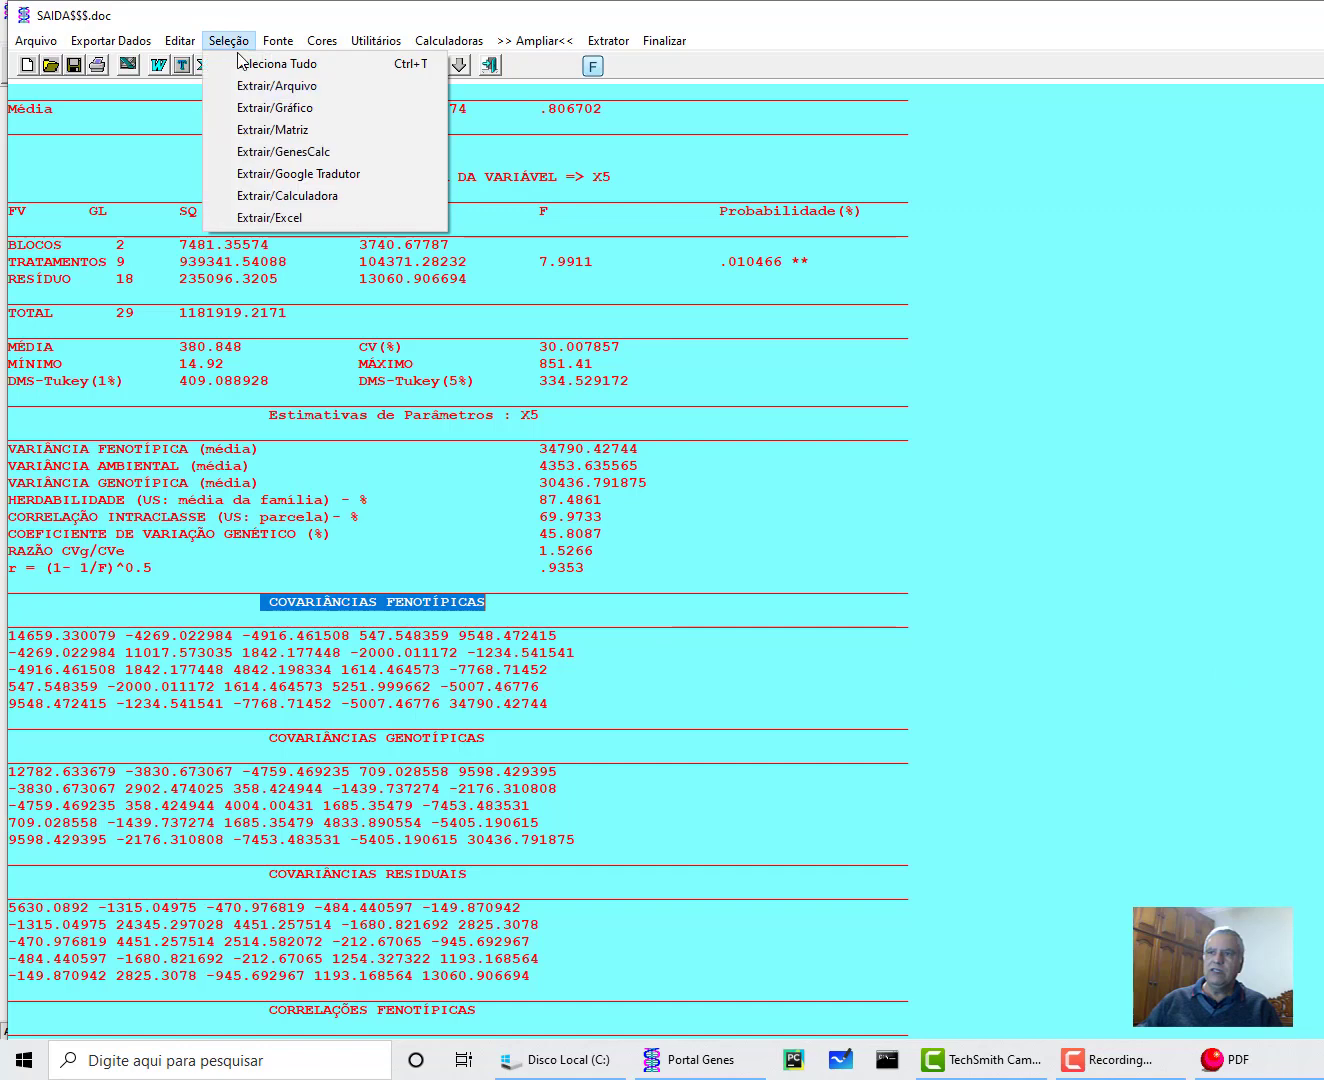
pyautogui.click(295, 175)
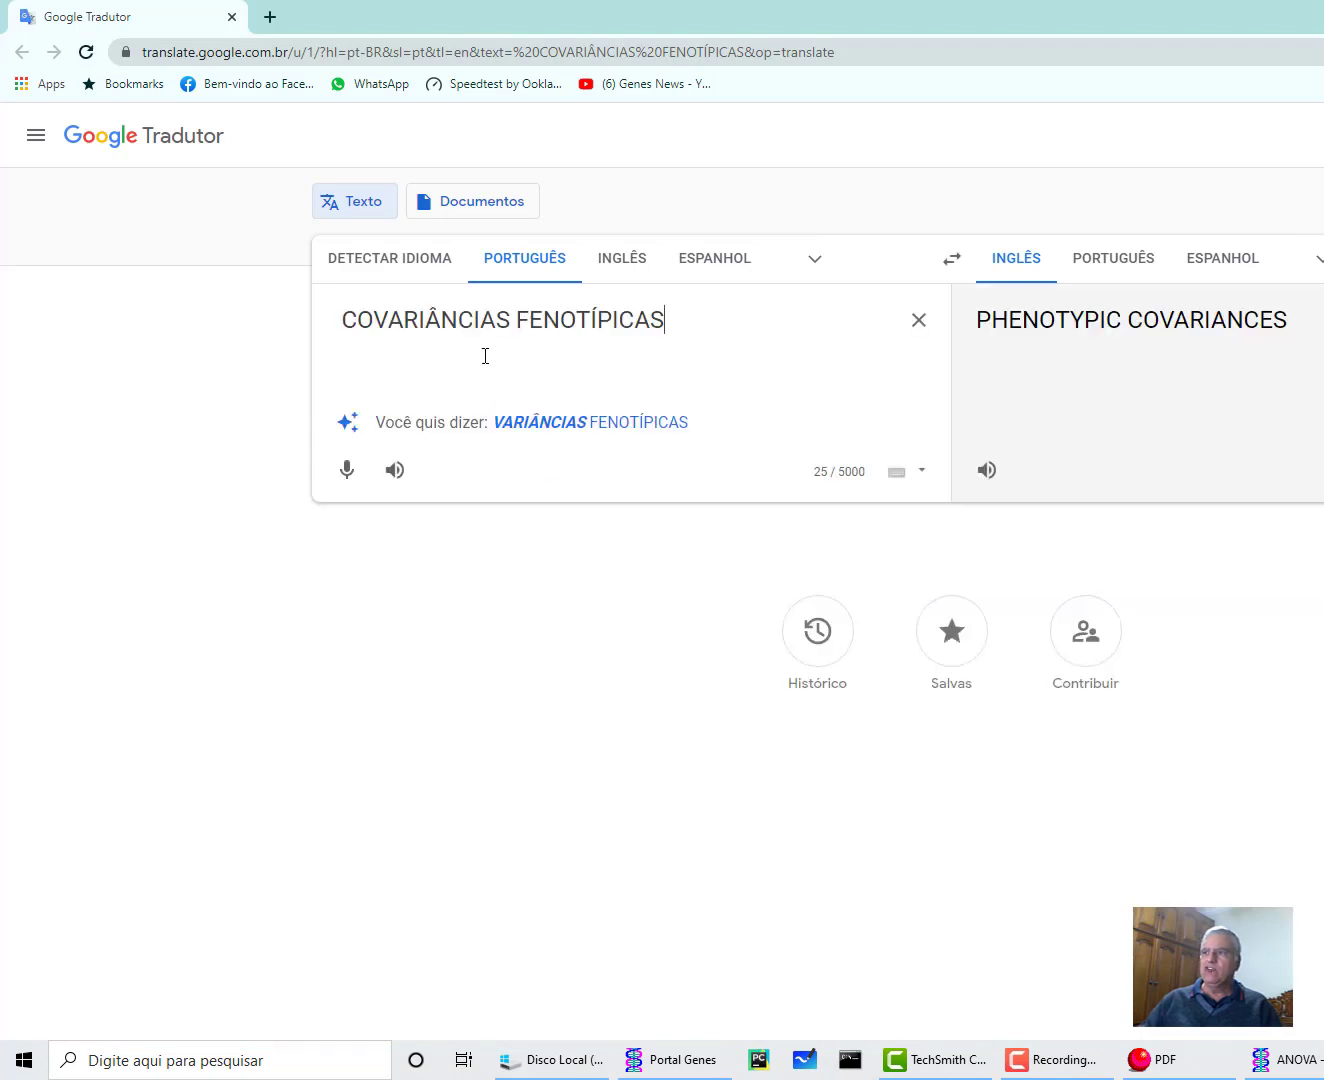
pyautogui.click(703, 313)
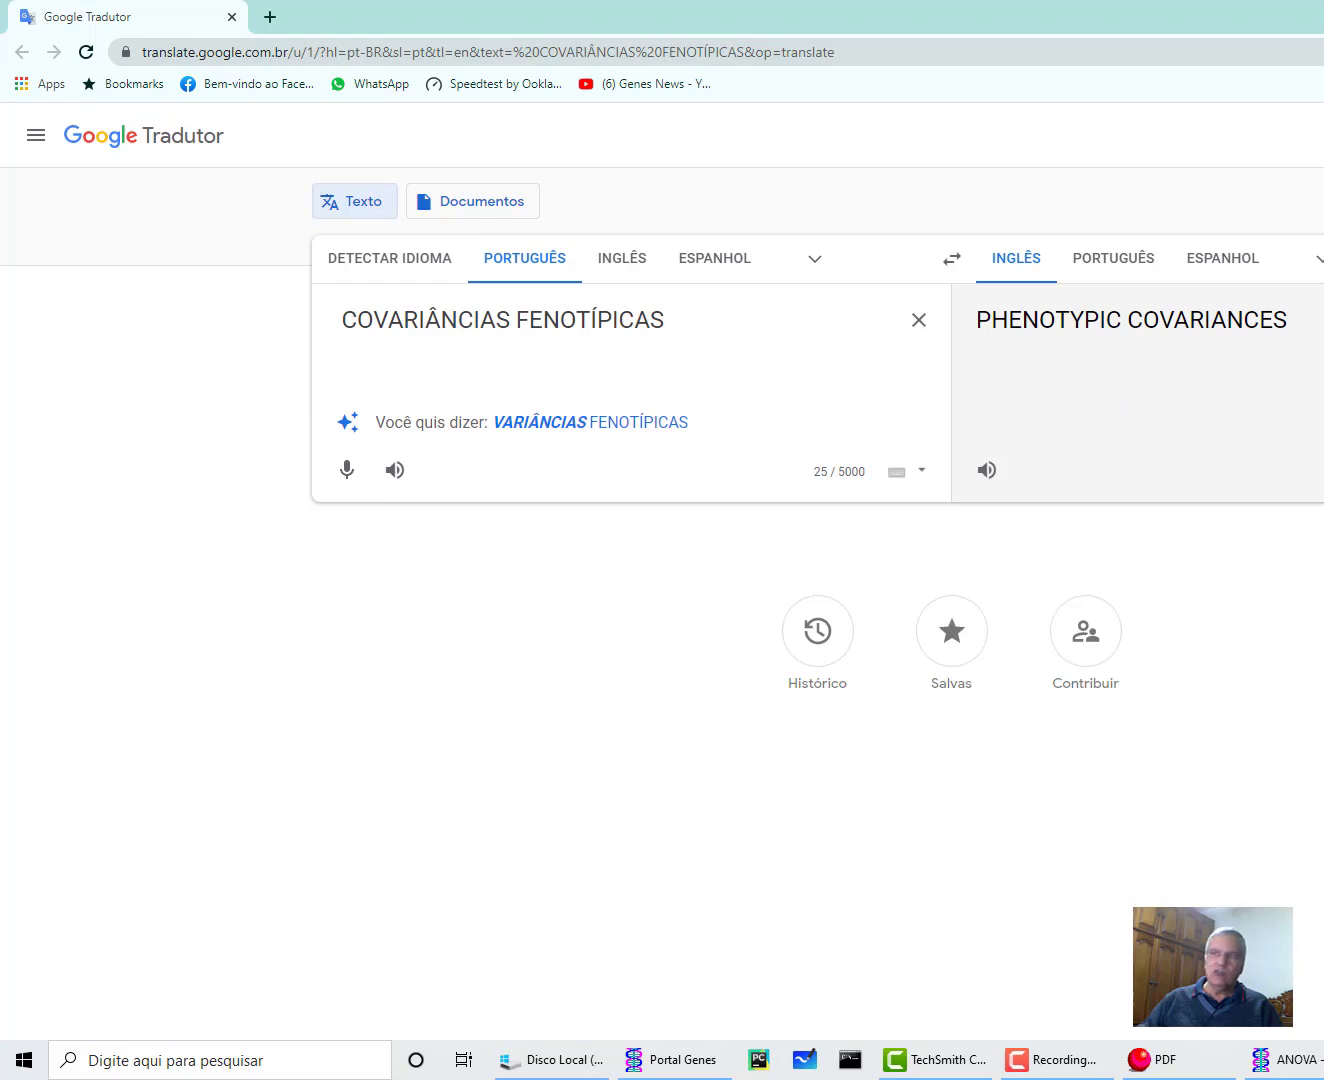
pyautogui.doubleClick(928, 15)
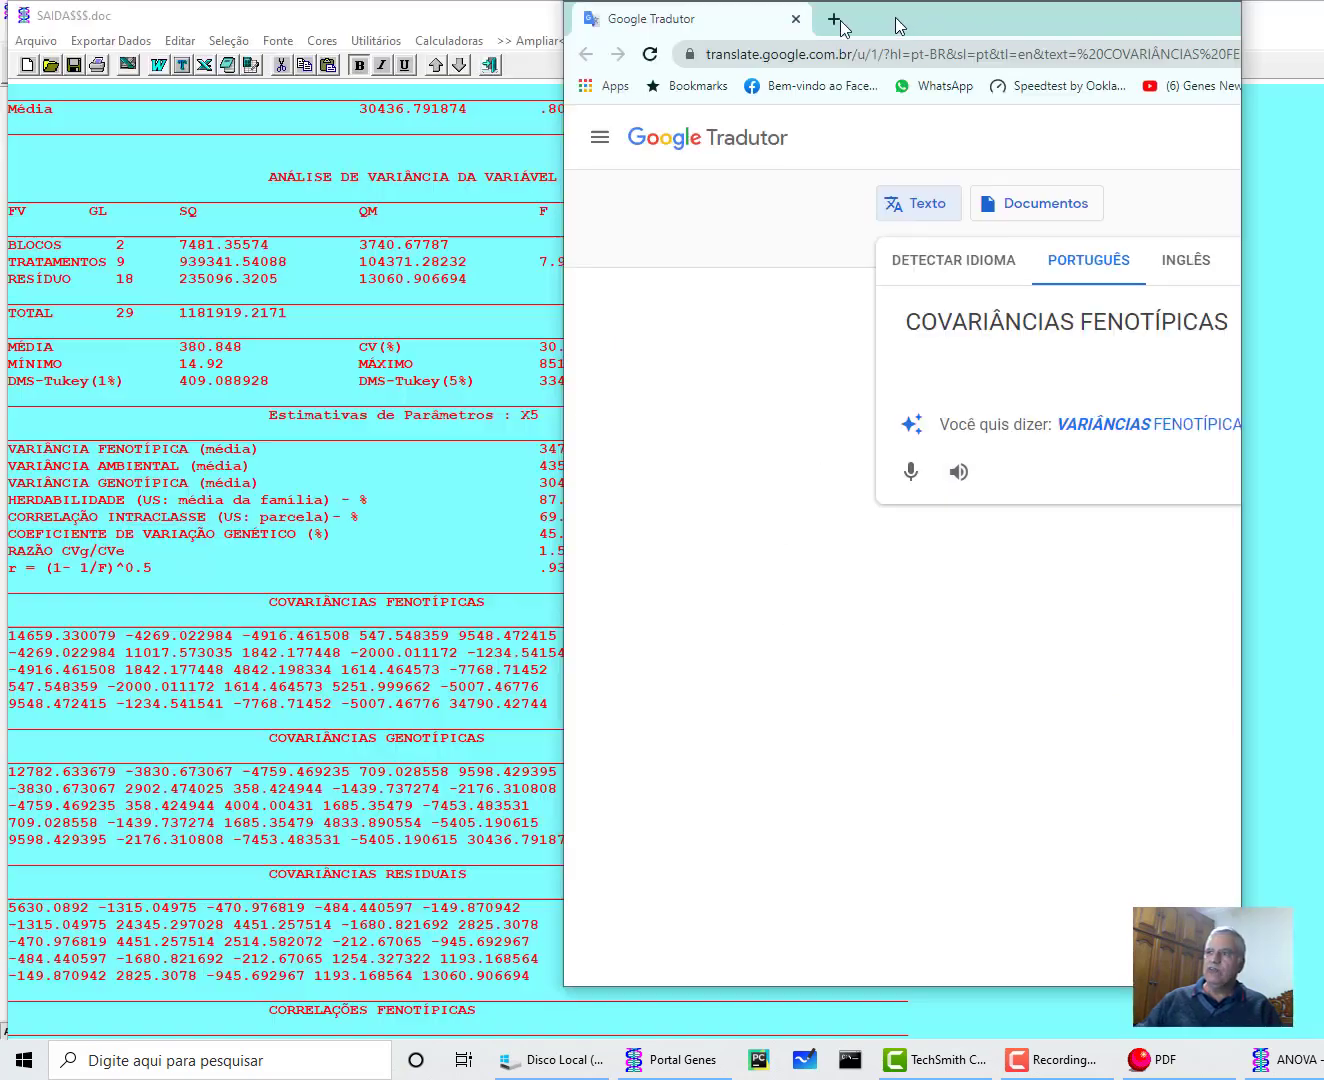
pyautogui.click(968, 16)
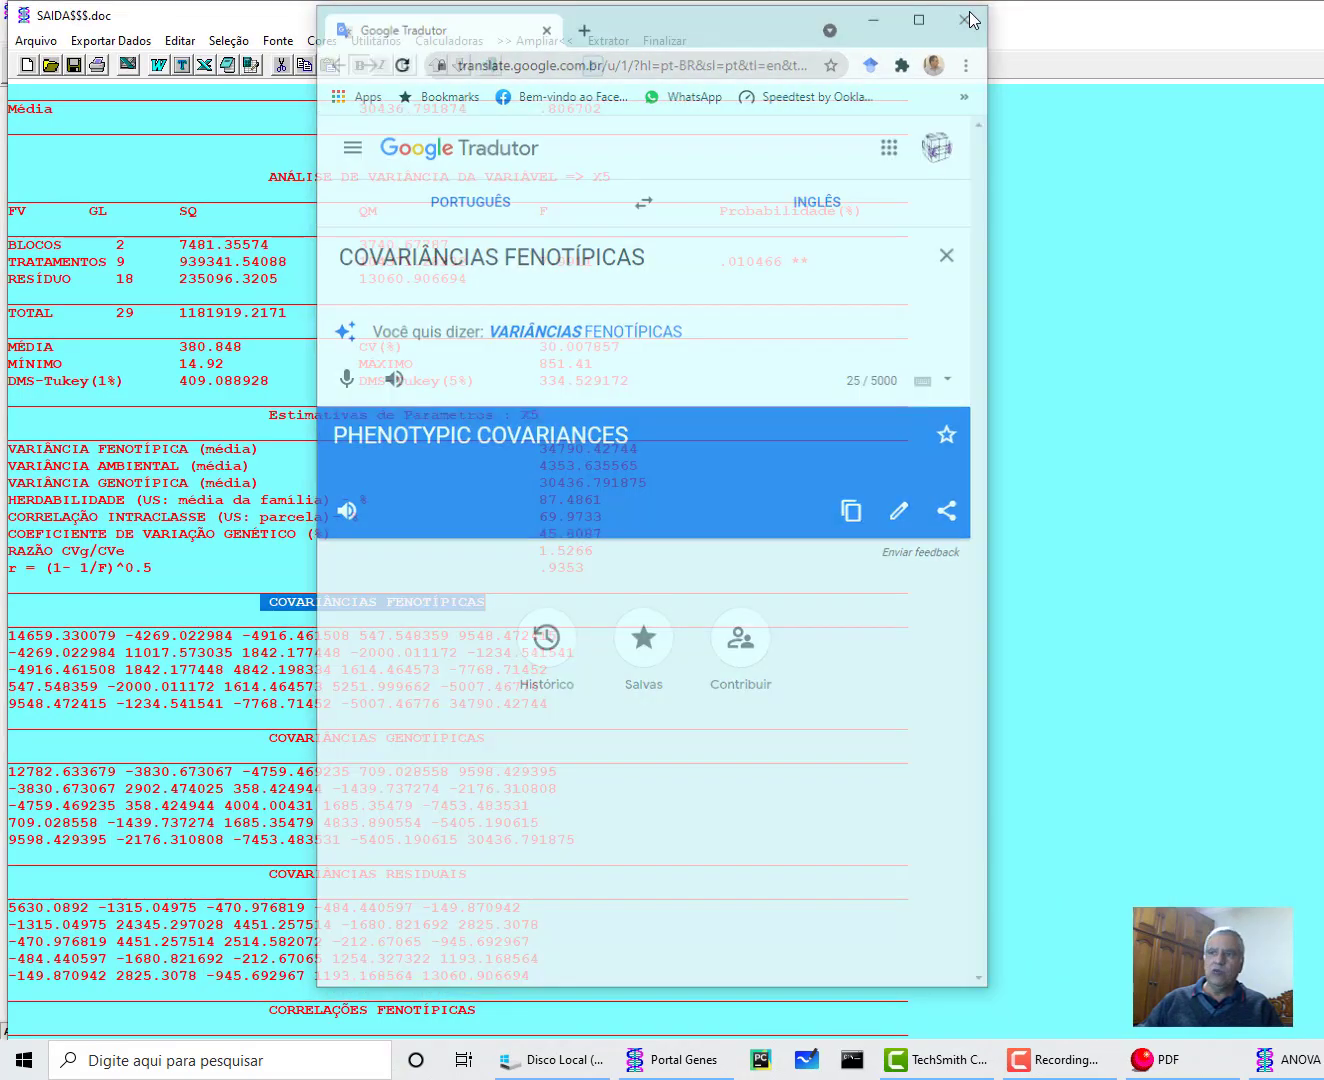
# Review the per-variable analyses in the report from X5 back to the opening X1 section.
pyautogui.scroll(20, 465, 527)
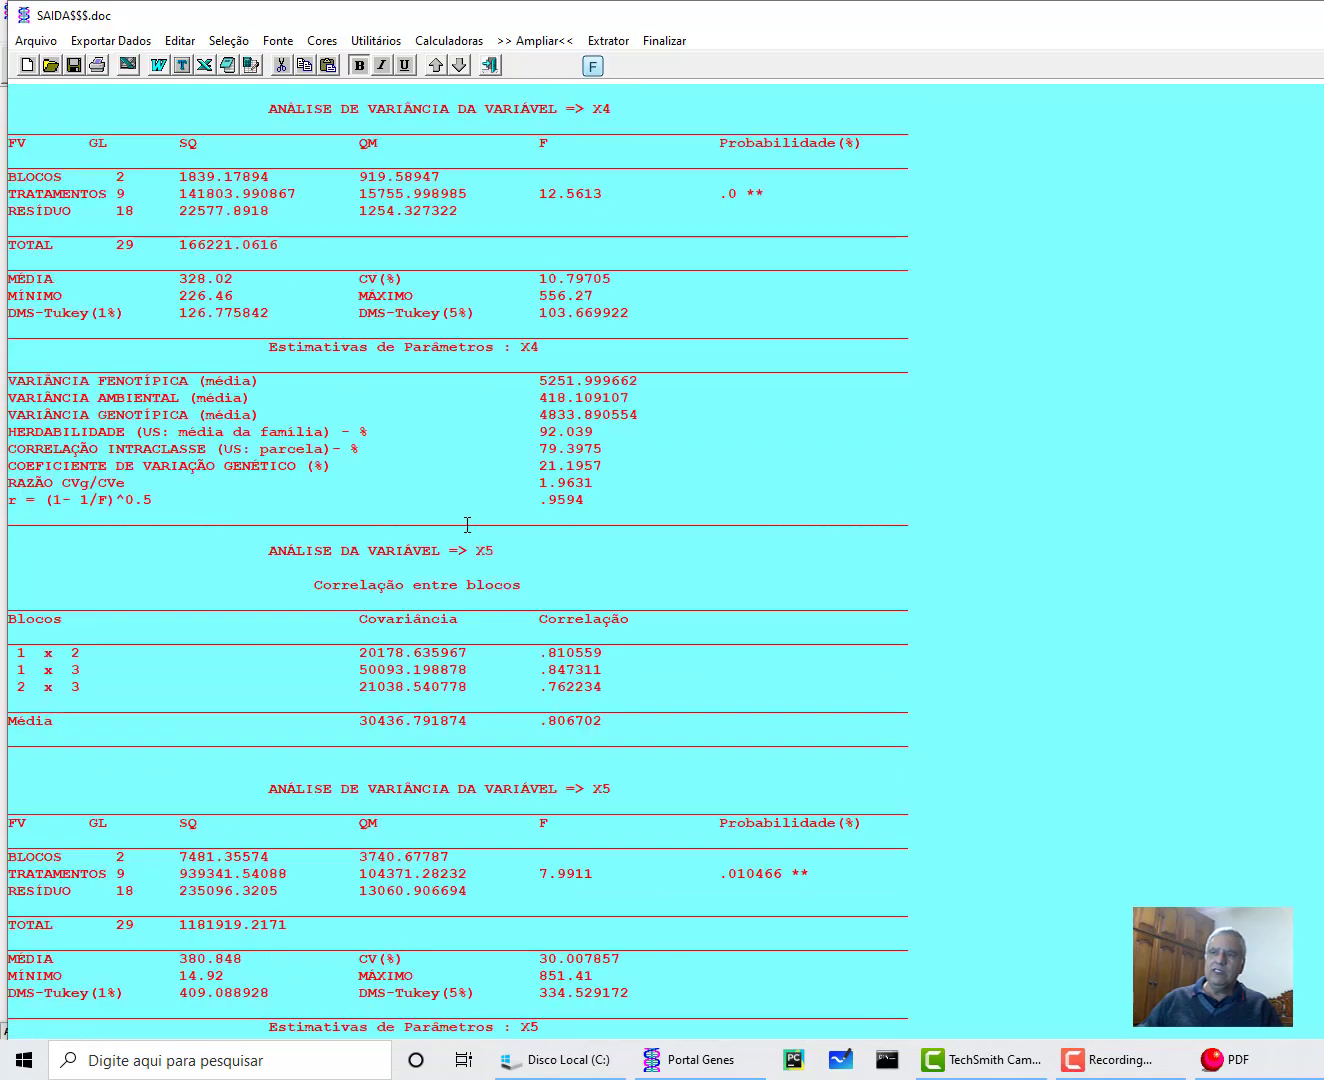
pyautogui.scroll(6, 467, 525)
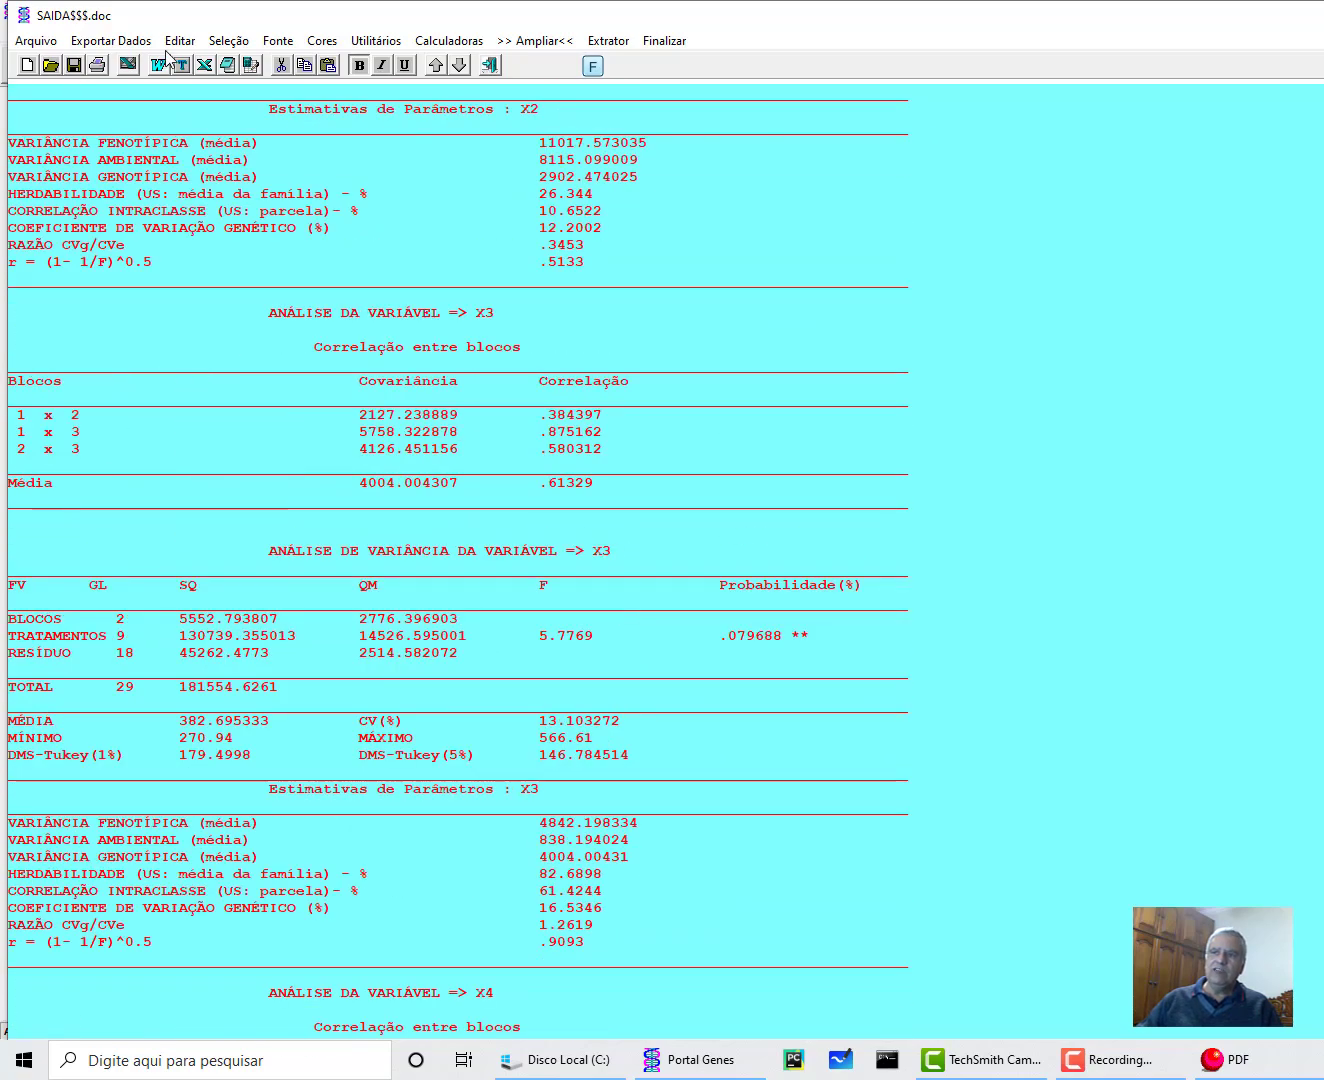
pyautogui.click(223, 45)
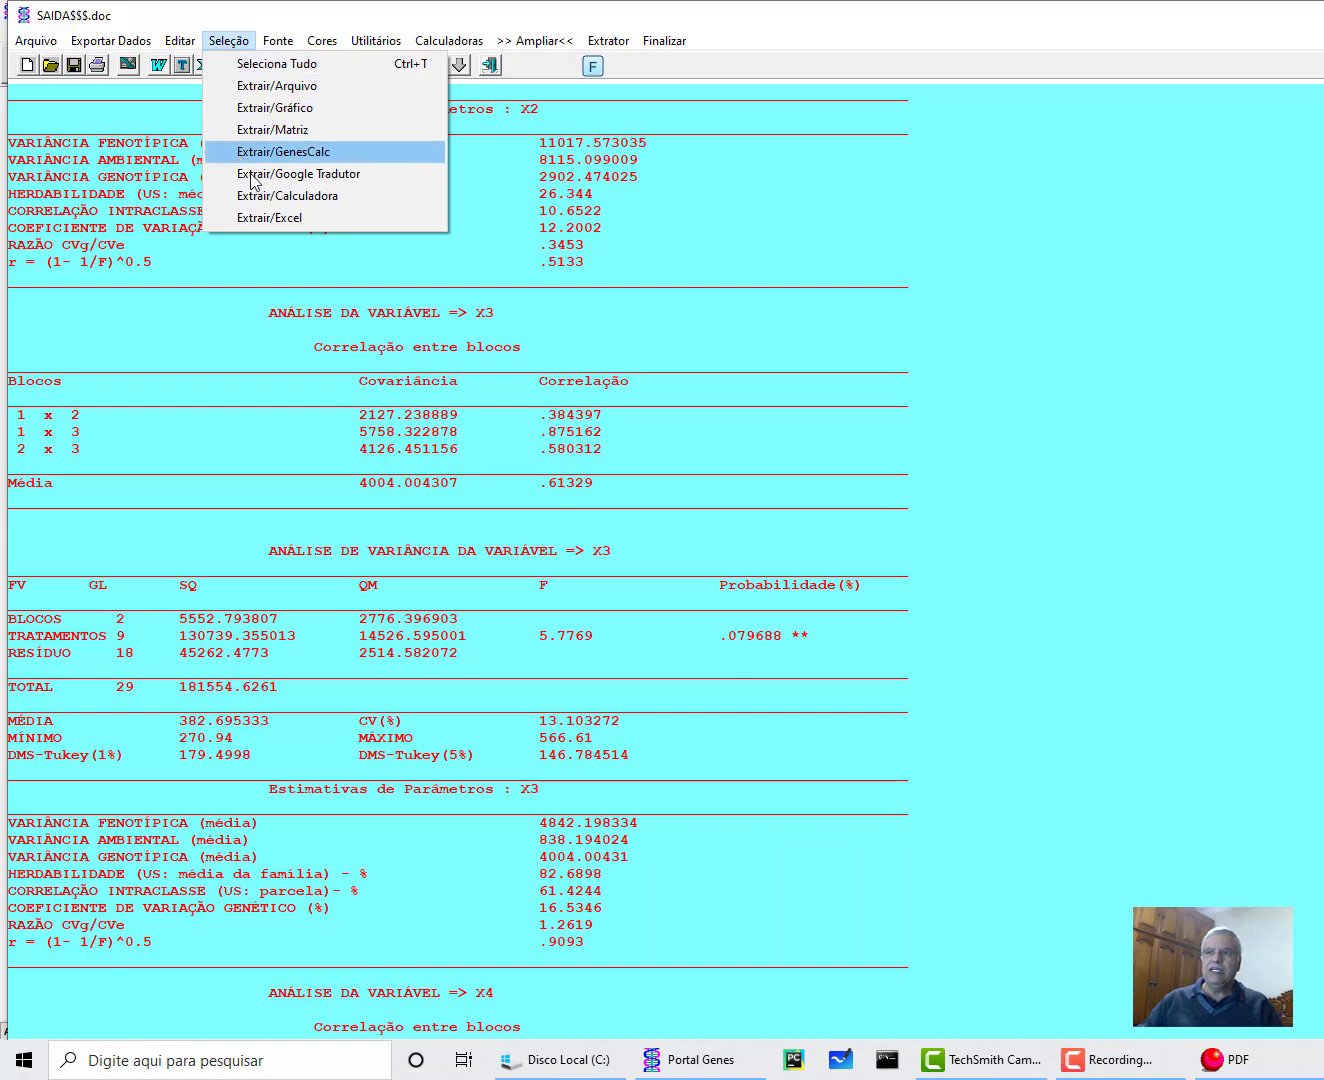
pyautogui.click(836, 408)
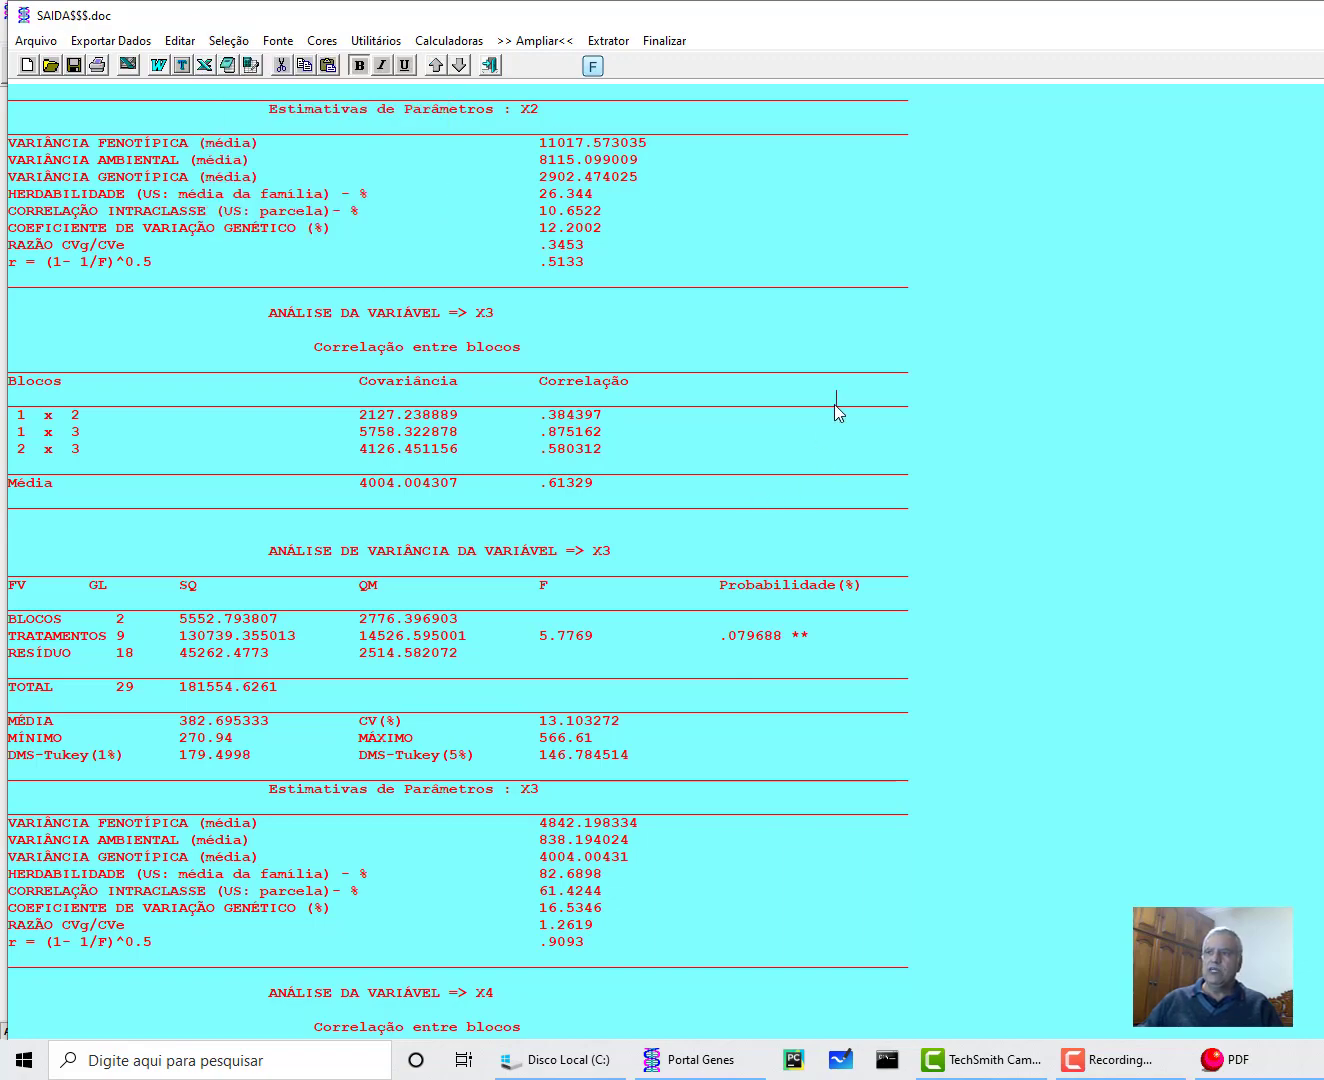
pyautogui.scroll(20, 820, 406)
pyautogui.scroll(5, 814, 406)
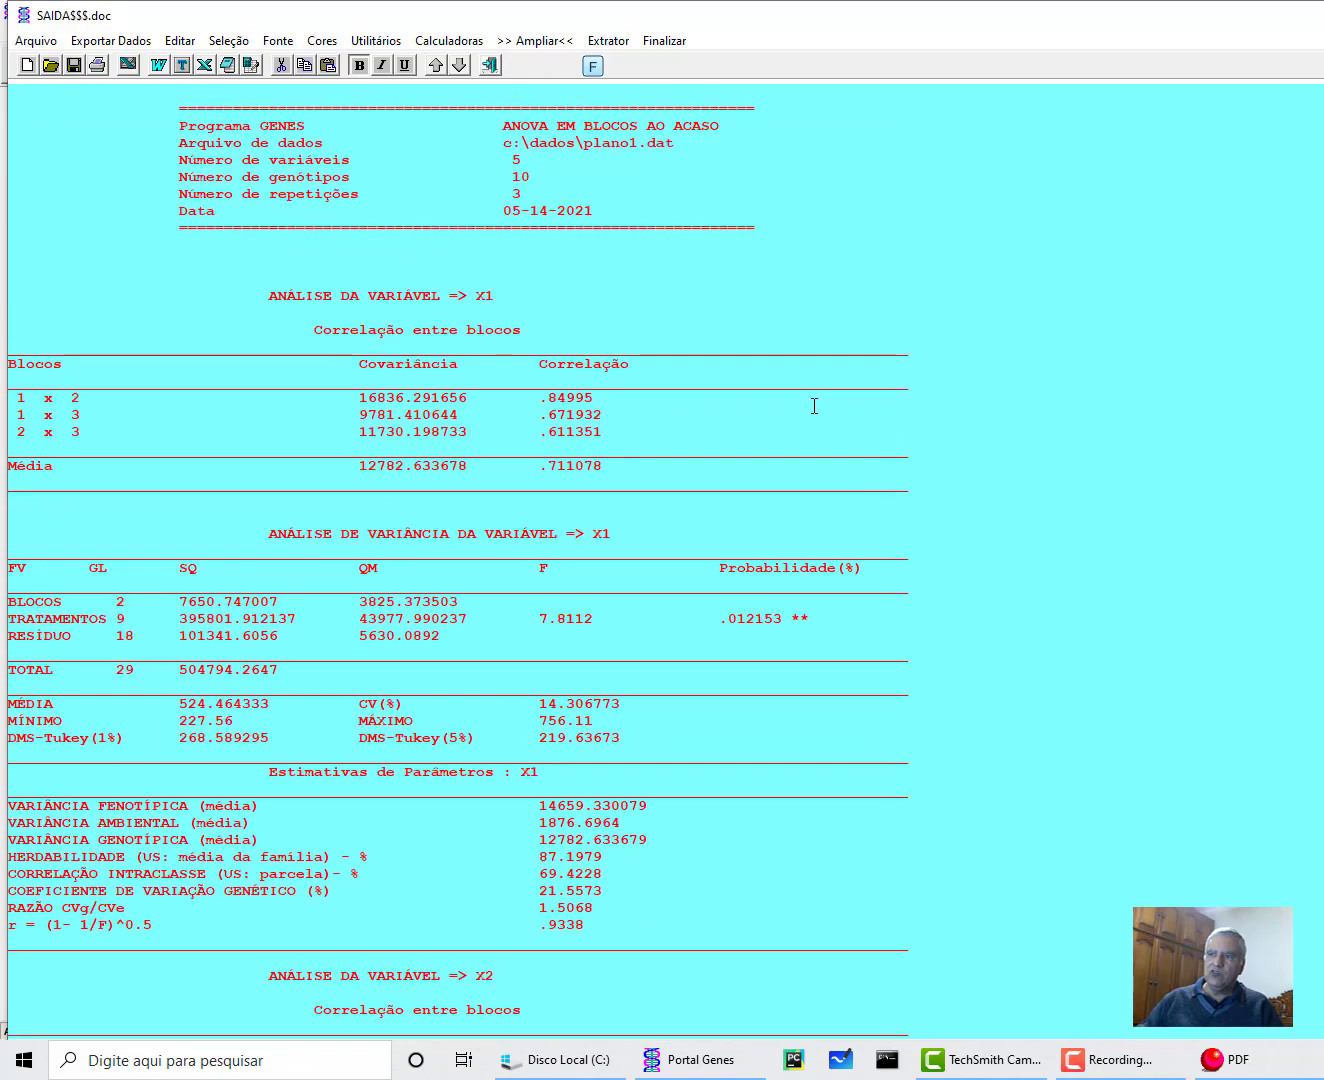
pyautogui.scroll(-11, 503, 500)
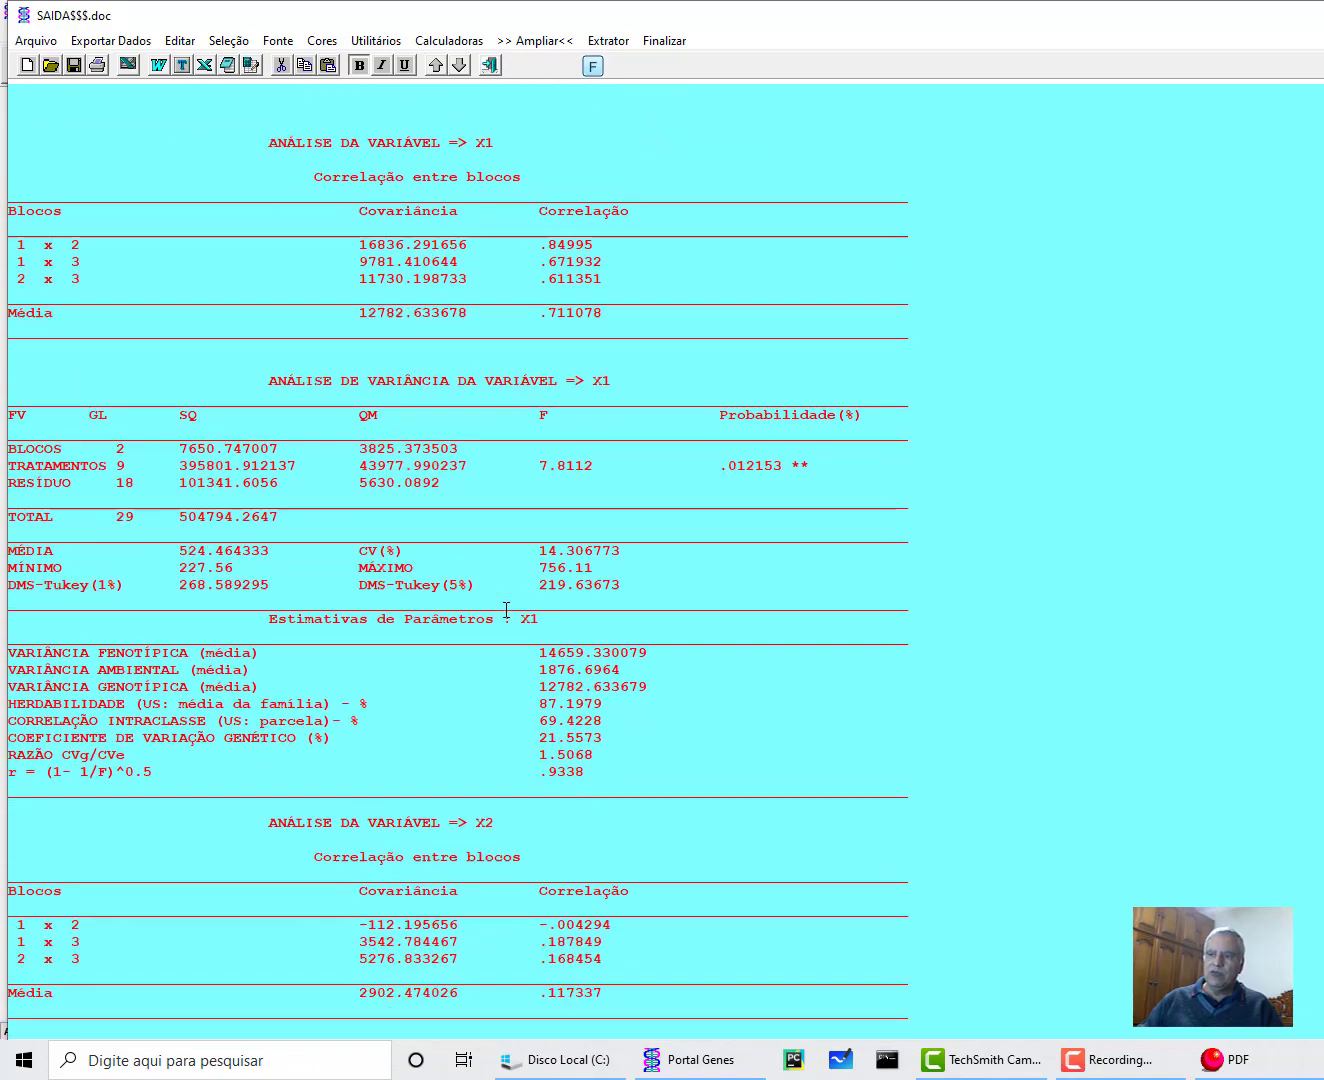
pyautogui.scroll(8, 487, 701)
pyautogui.scroll(3, 488, 701)
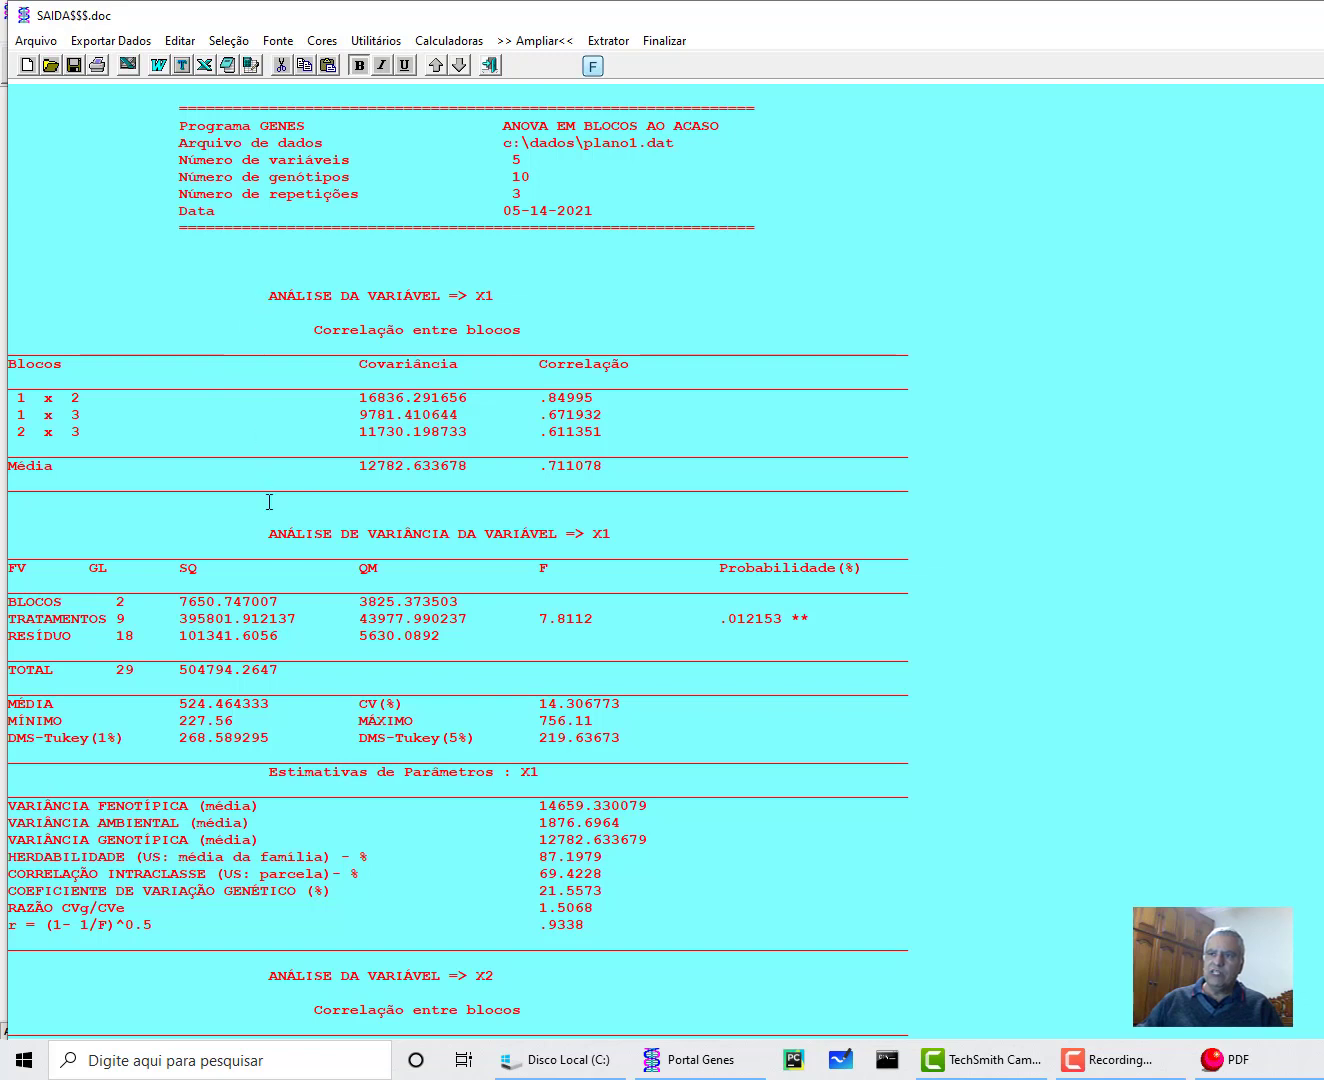
# Try running the Extrator on the X1 analysis of variance block with an empty term and 15 lines, and close the summary file.
pyautogui.moveTo(268, 528); pyautogui.dragTo(919, 760)
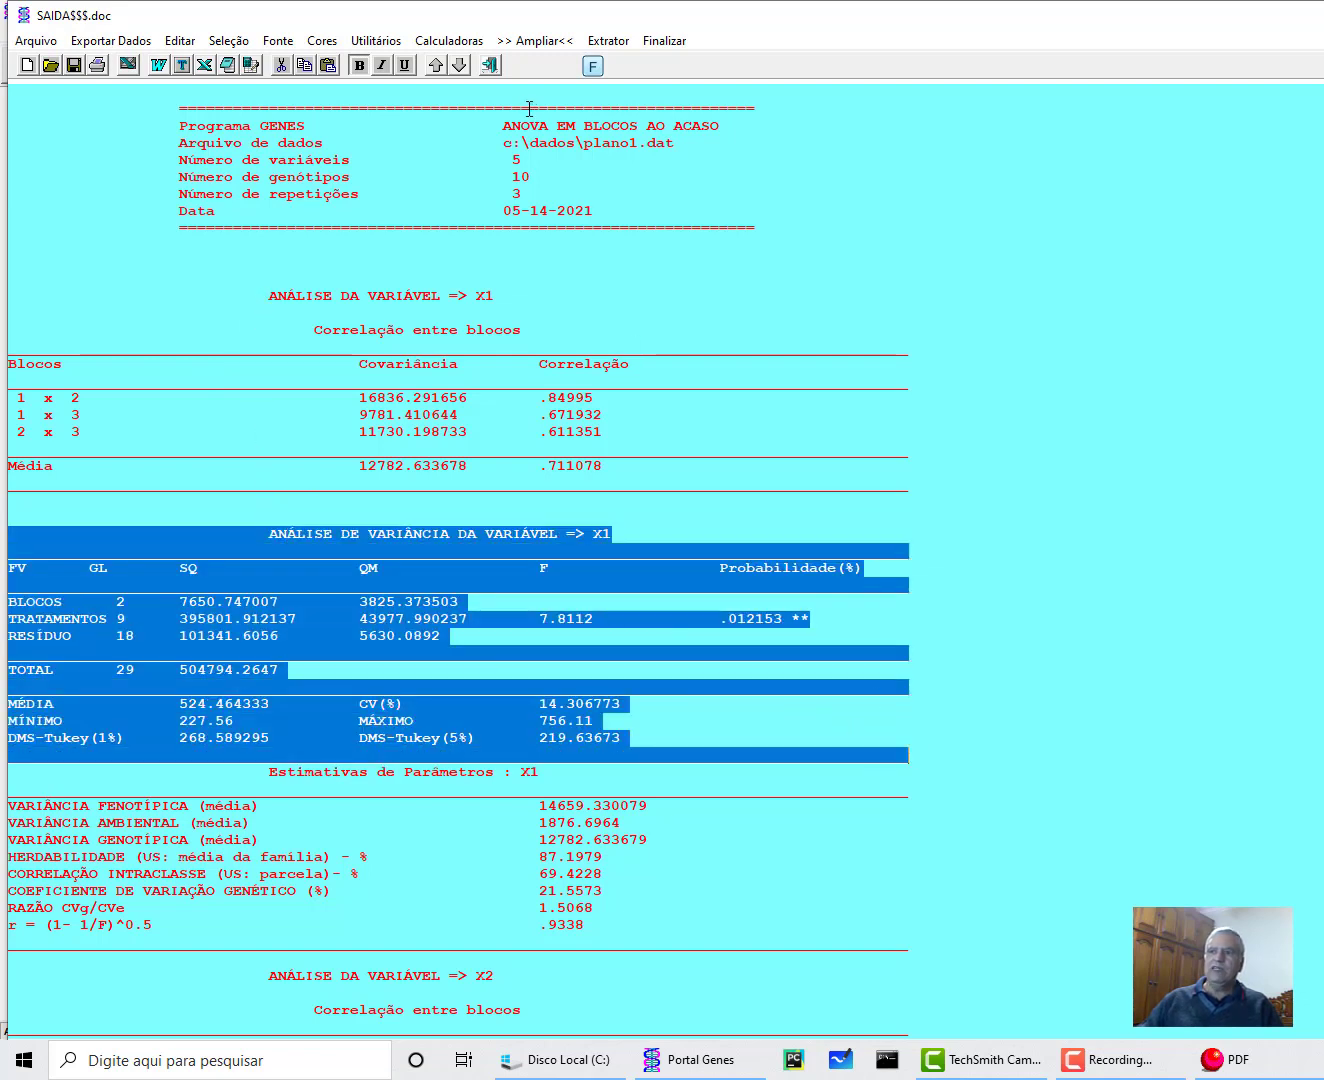
pyautogui.click(609, 42)
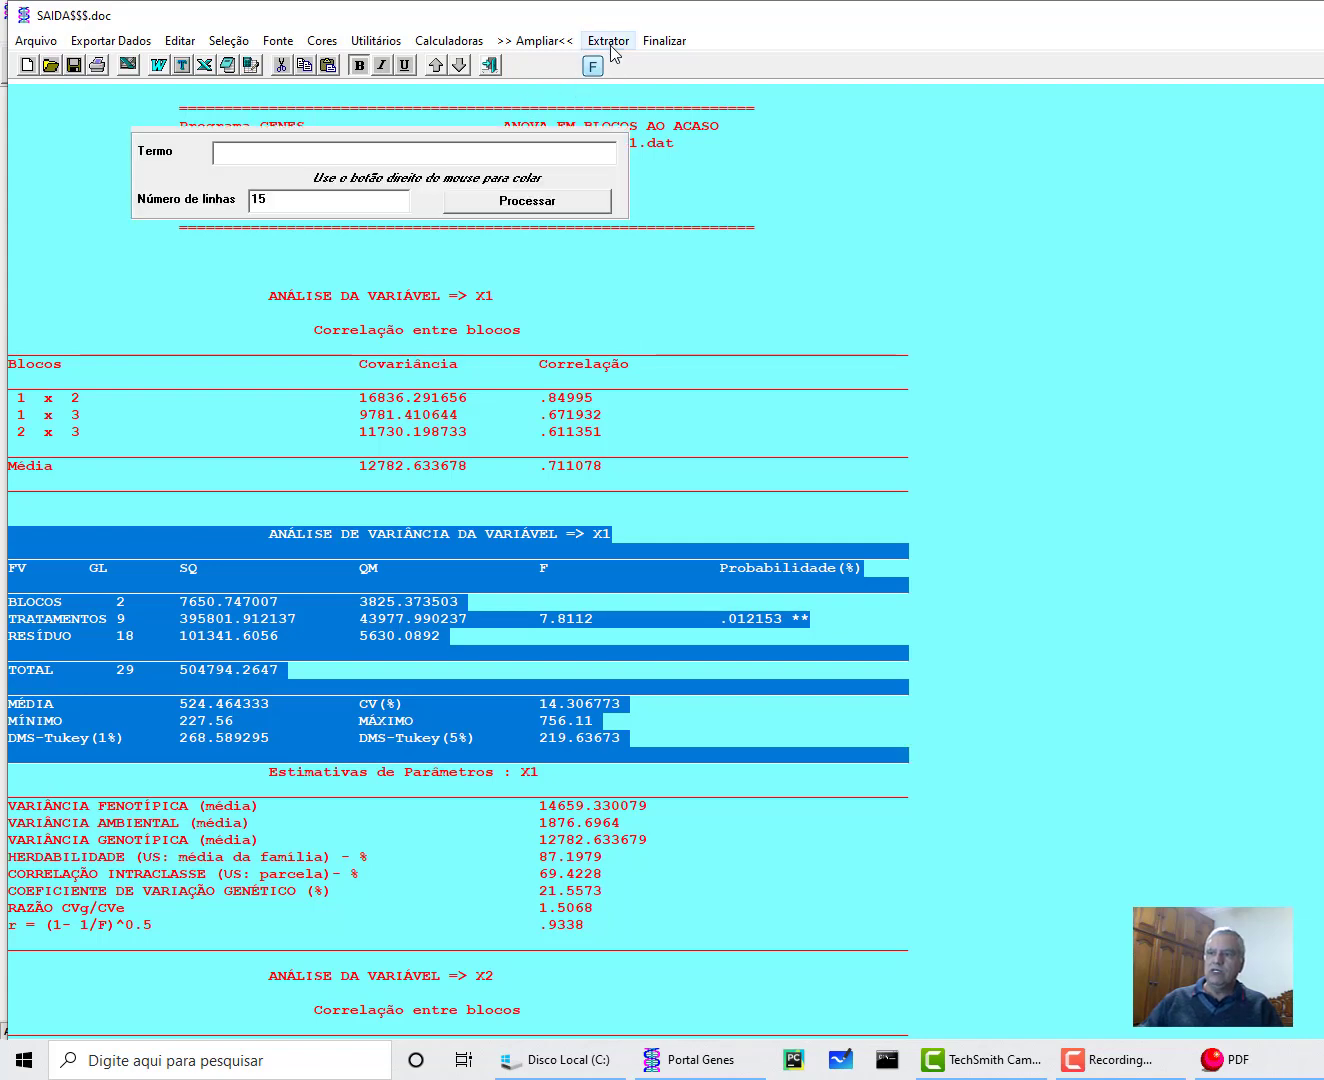
pyautogui.click(527, 201)
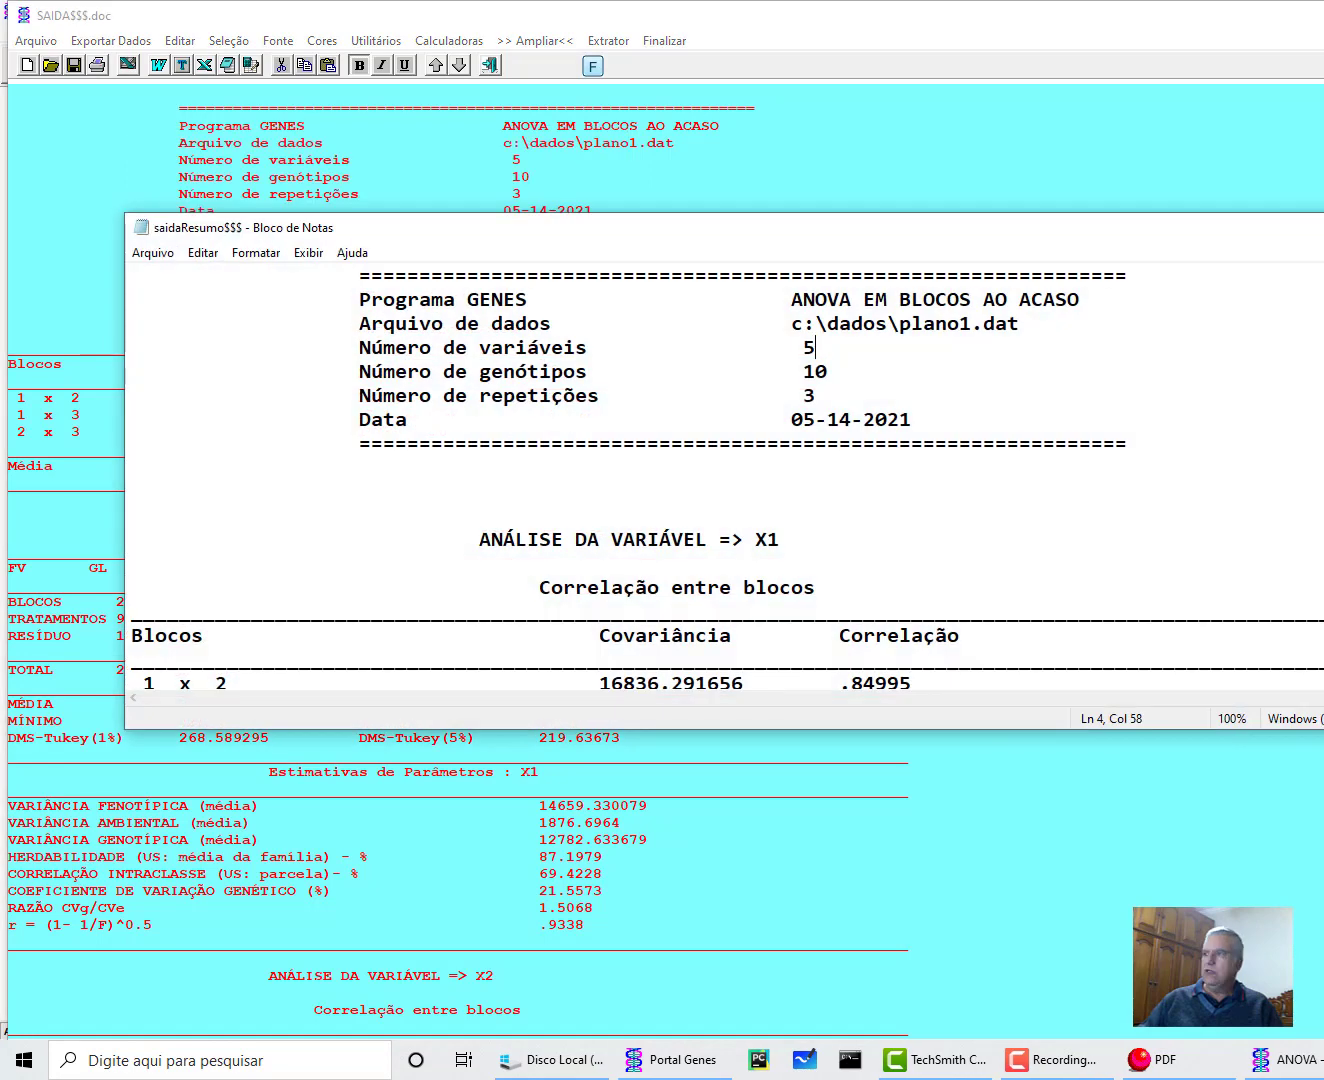
pyautogui.hotkey('alt', 'F4')
pyautogui.click(253, 518)
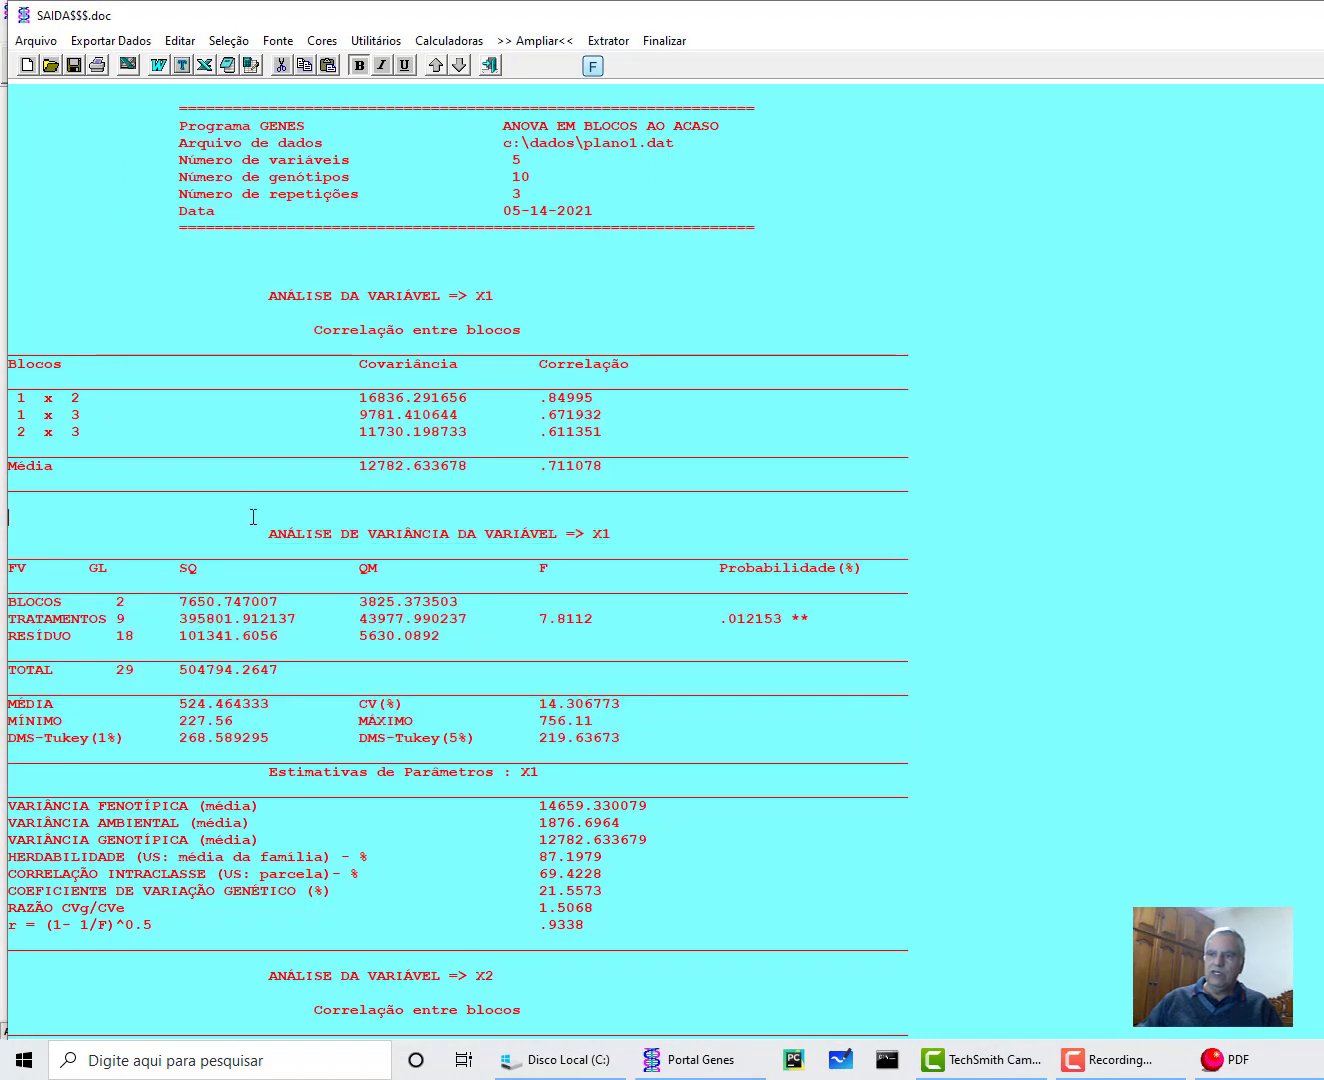
# Extract every variable's ANOVA table with the Extrator, using the term "ANÁLISE DE VARIÂNCIA DA VARIÁVEL =>" and 10 lines, review the summary and close it.
pyautogui.moveTo(258, 527); pyautogui.dragTo(947, 694)
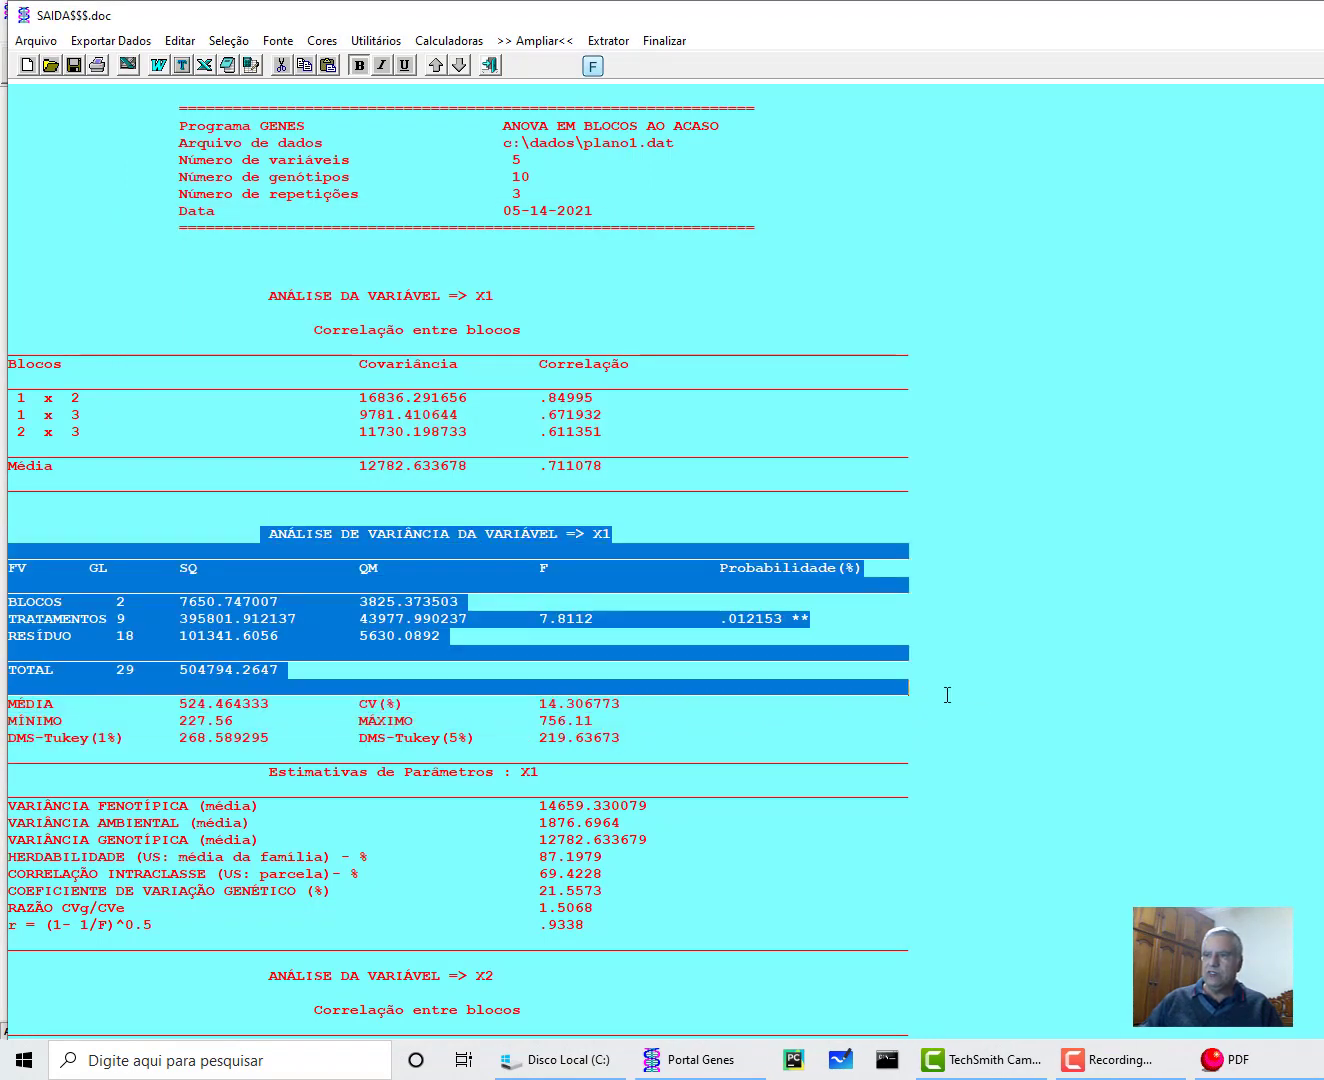
pyautogui.click(607, 41)
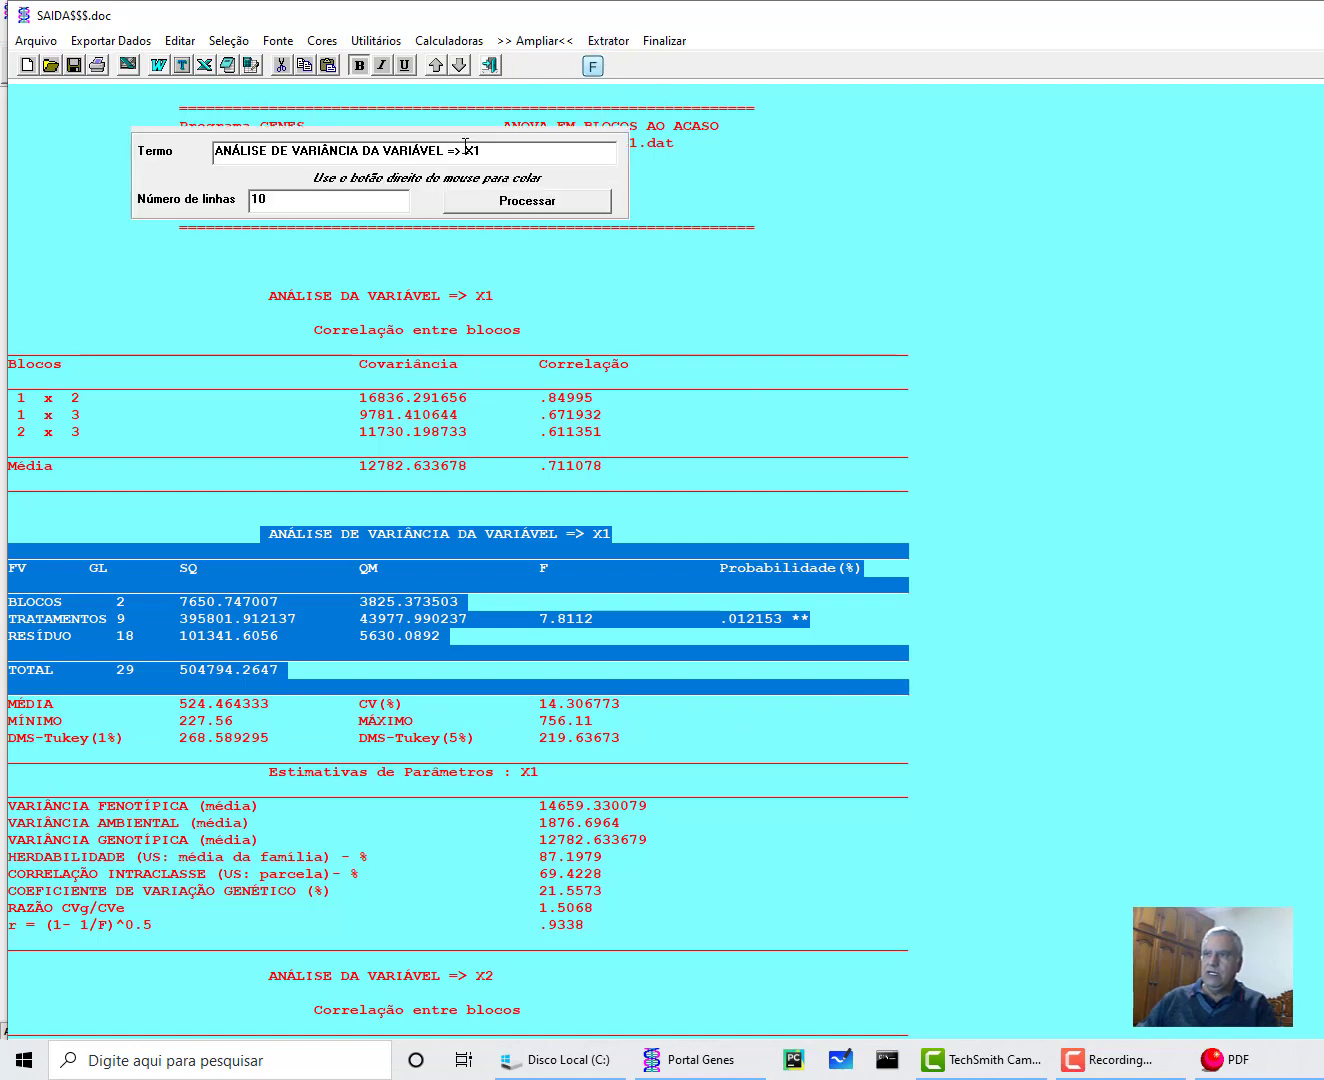
pyautogui.doubleClick(467, 150)
pyautogui.press('BackSpace')
pyautogui.click(526, 205)
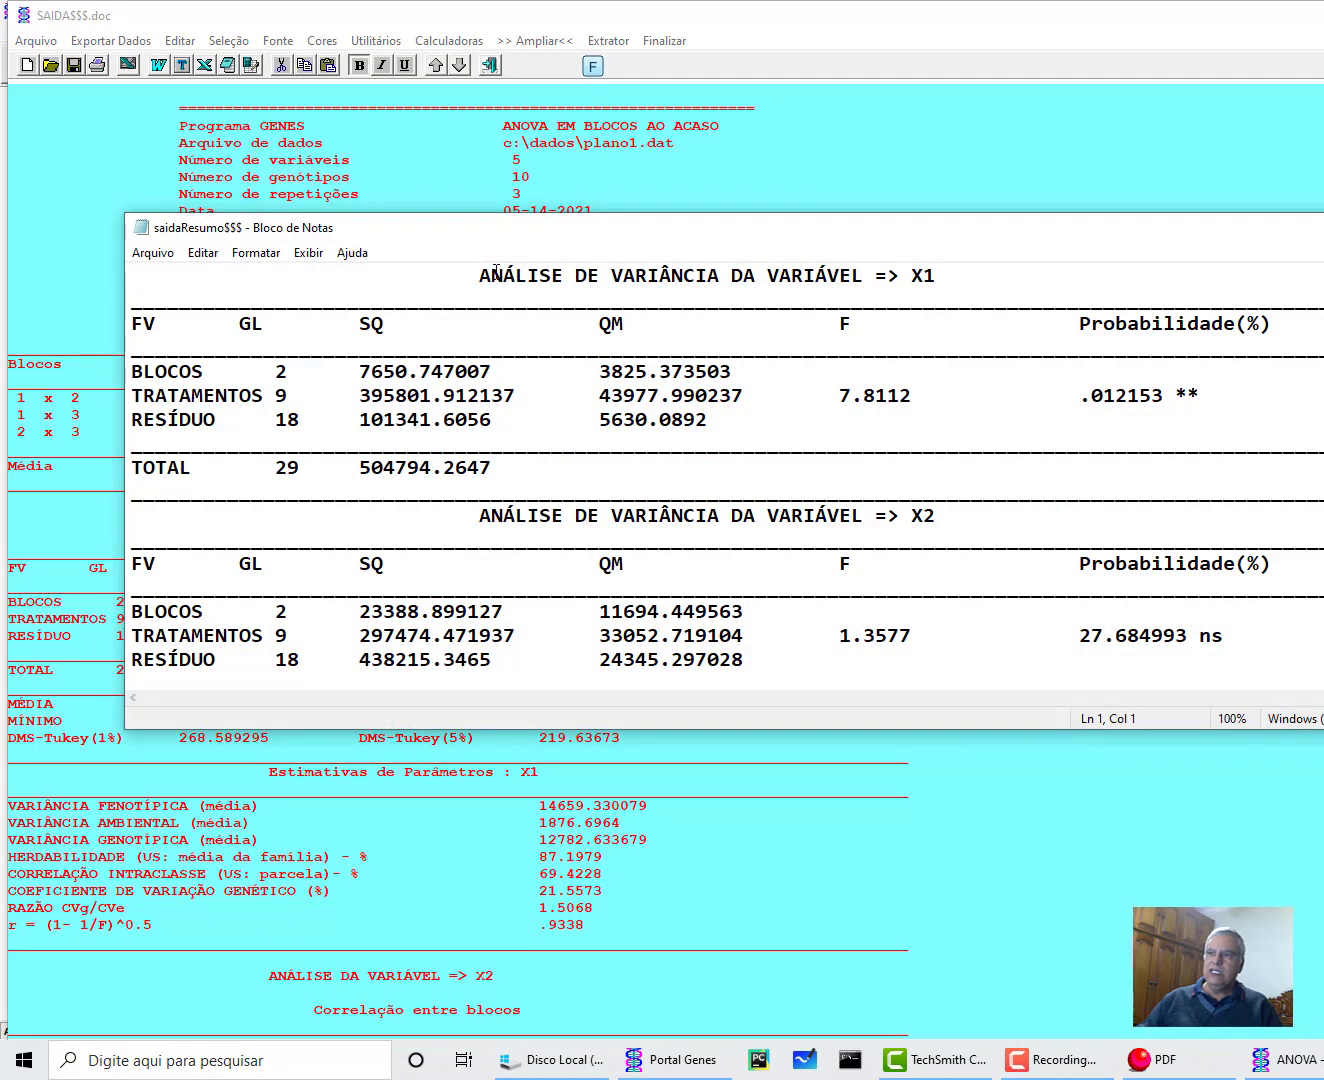
pyautogui.scroll(-11, 1033, 456)
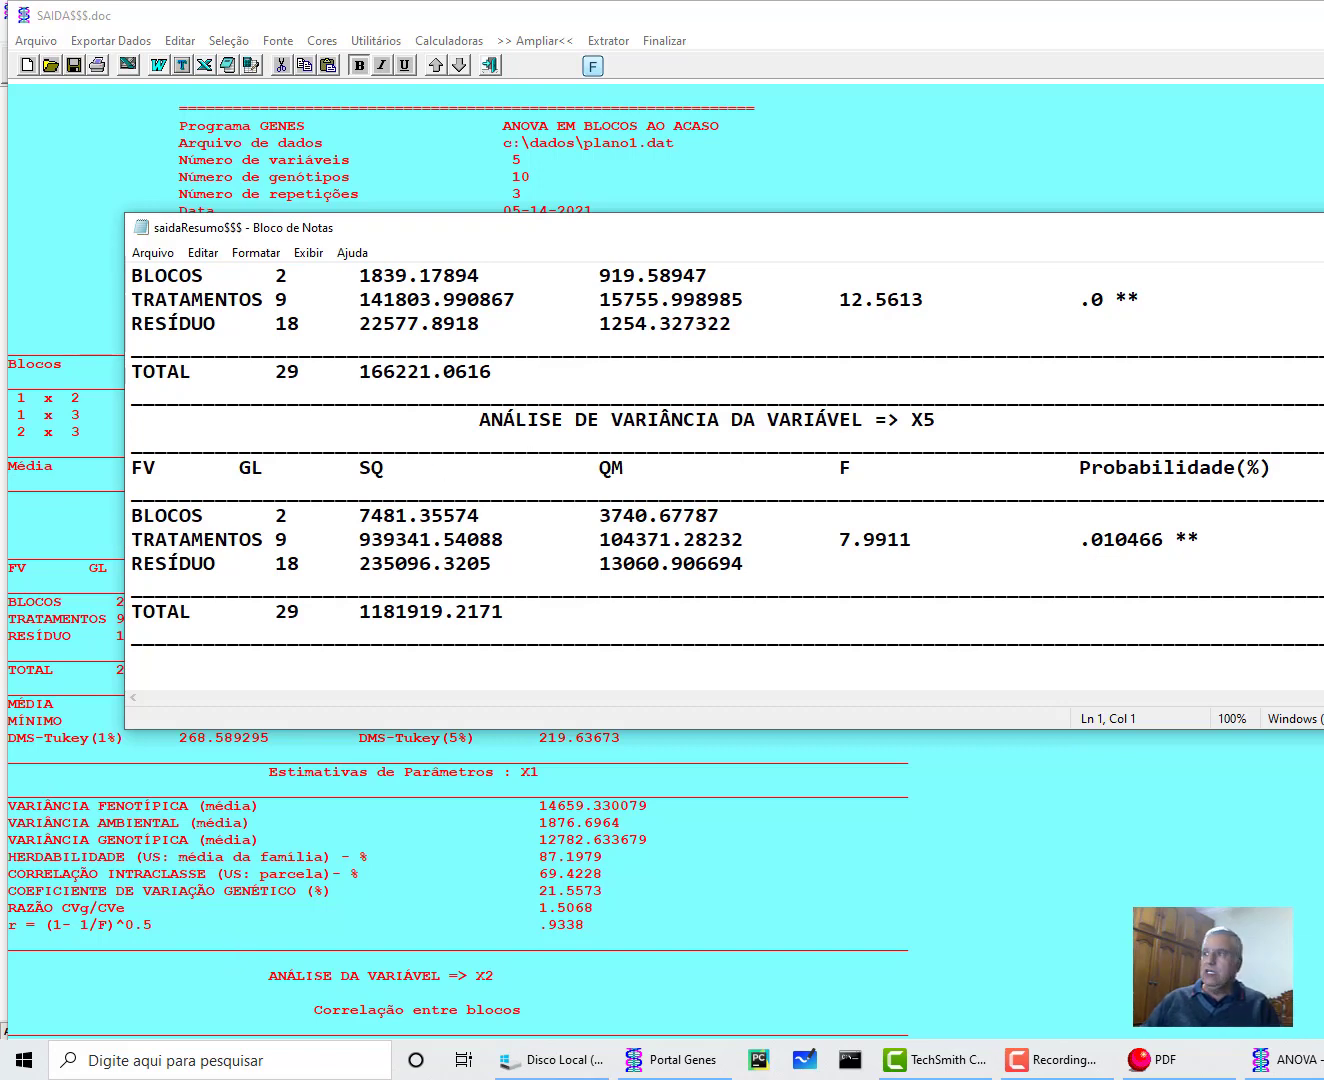
pyautogui.hotkey('alt', 'F4')
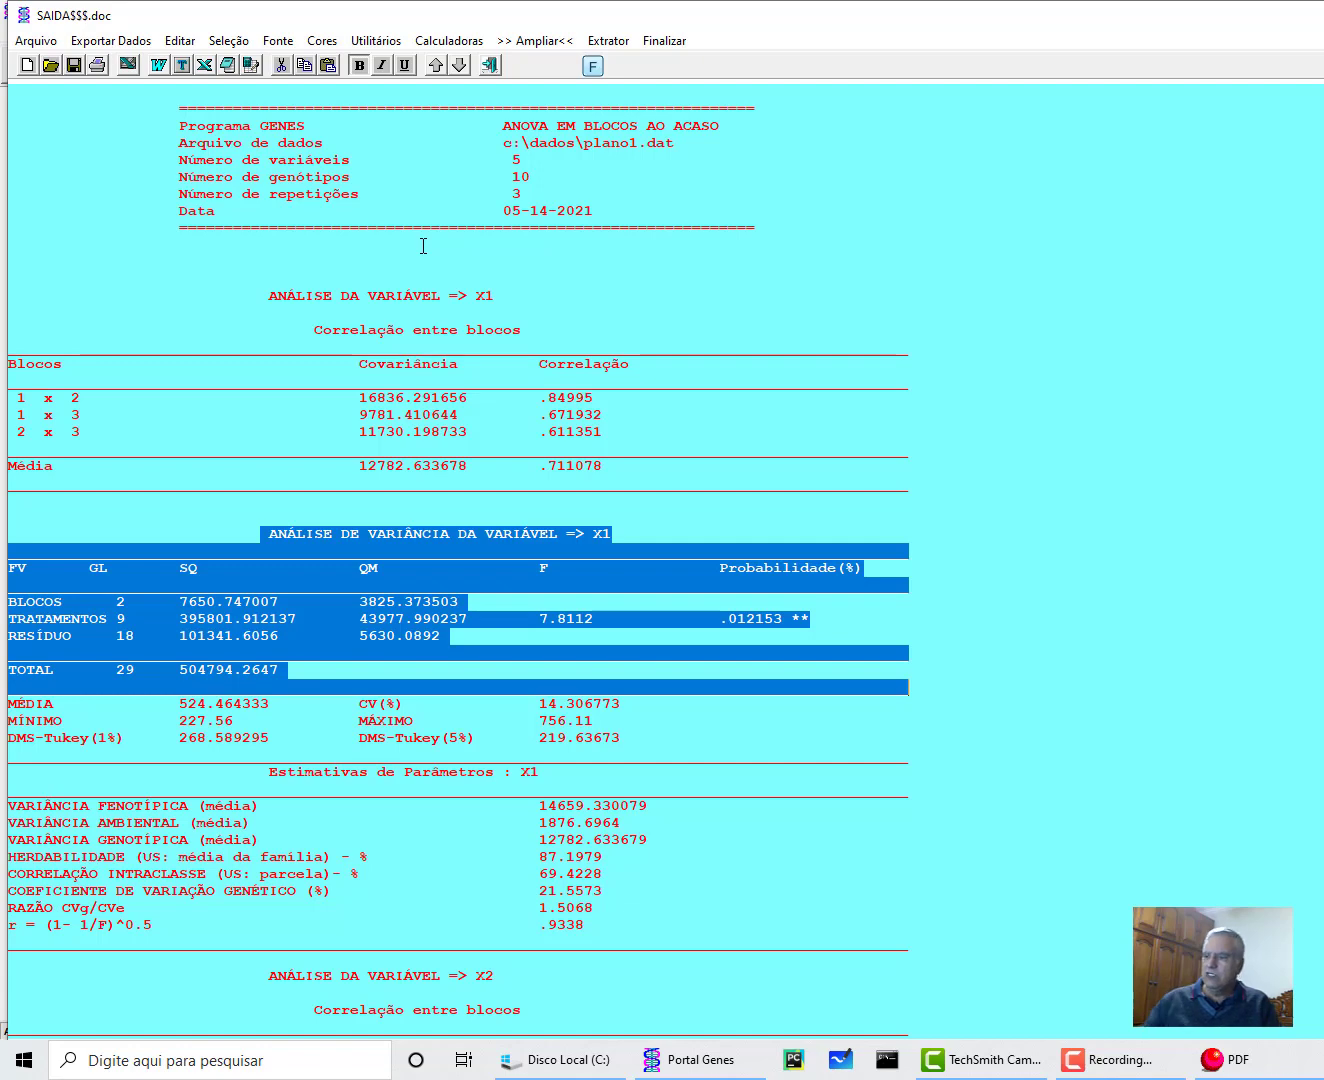
# Switch to the PDF viewer, make its window taller to show the Genes News addresses, and close it.
pyautogui.click(1230, 1060)
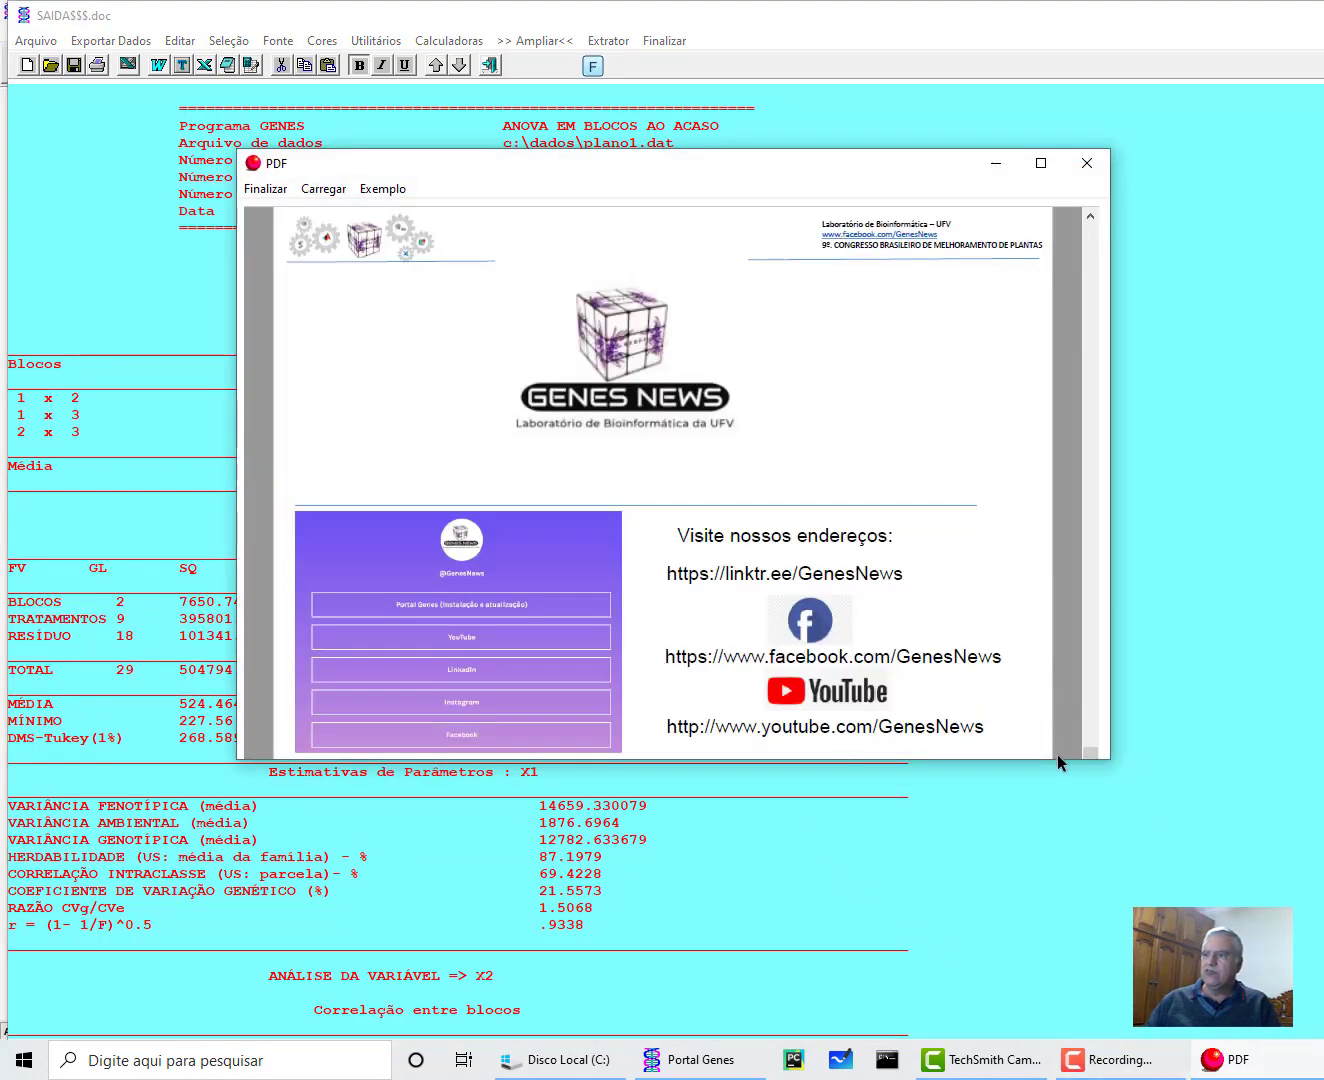
pyautogui.moveTo(1036, 760); pyautogui.dragTo(1036, 808)
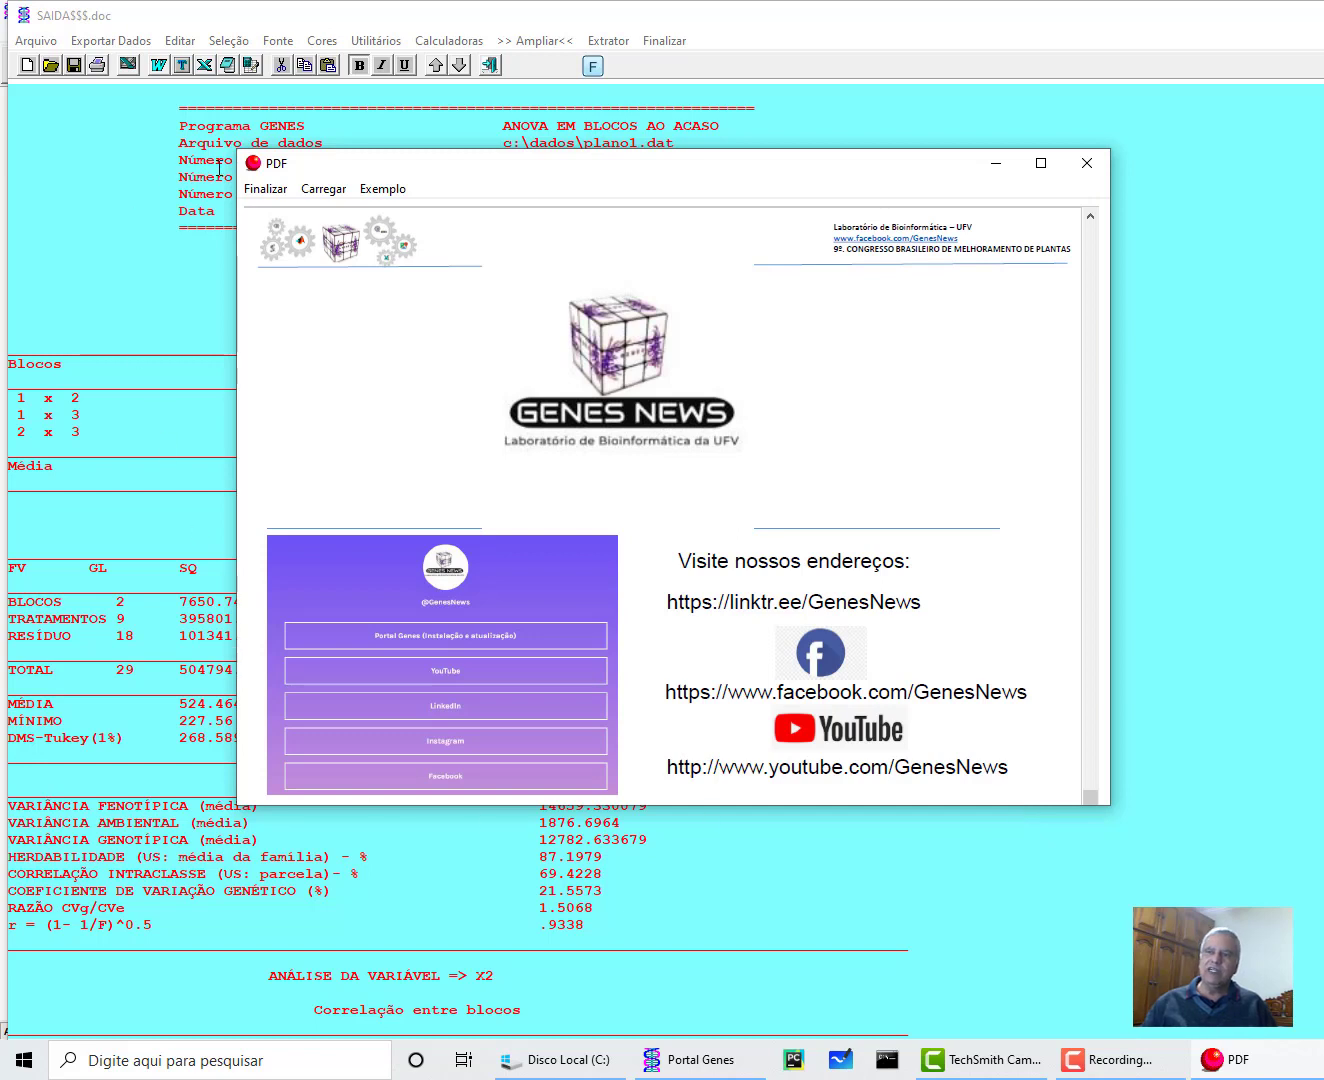
pyautogui.click(276, 190)
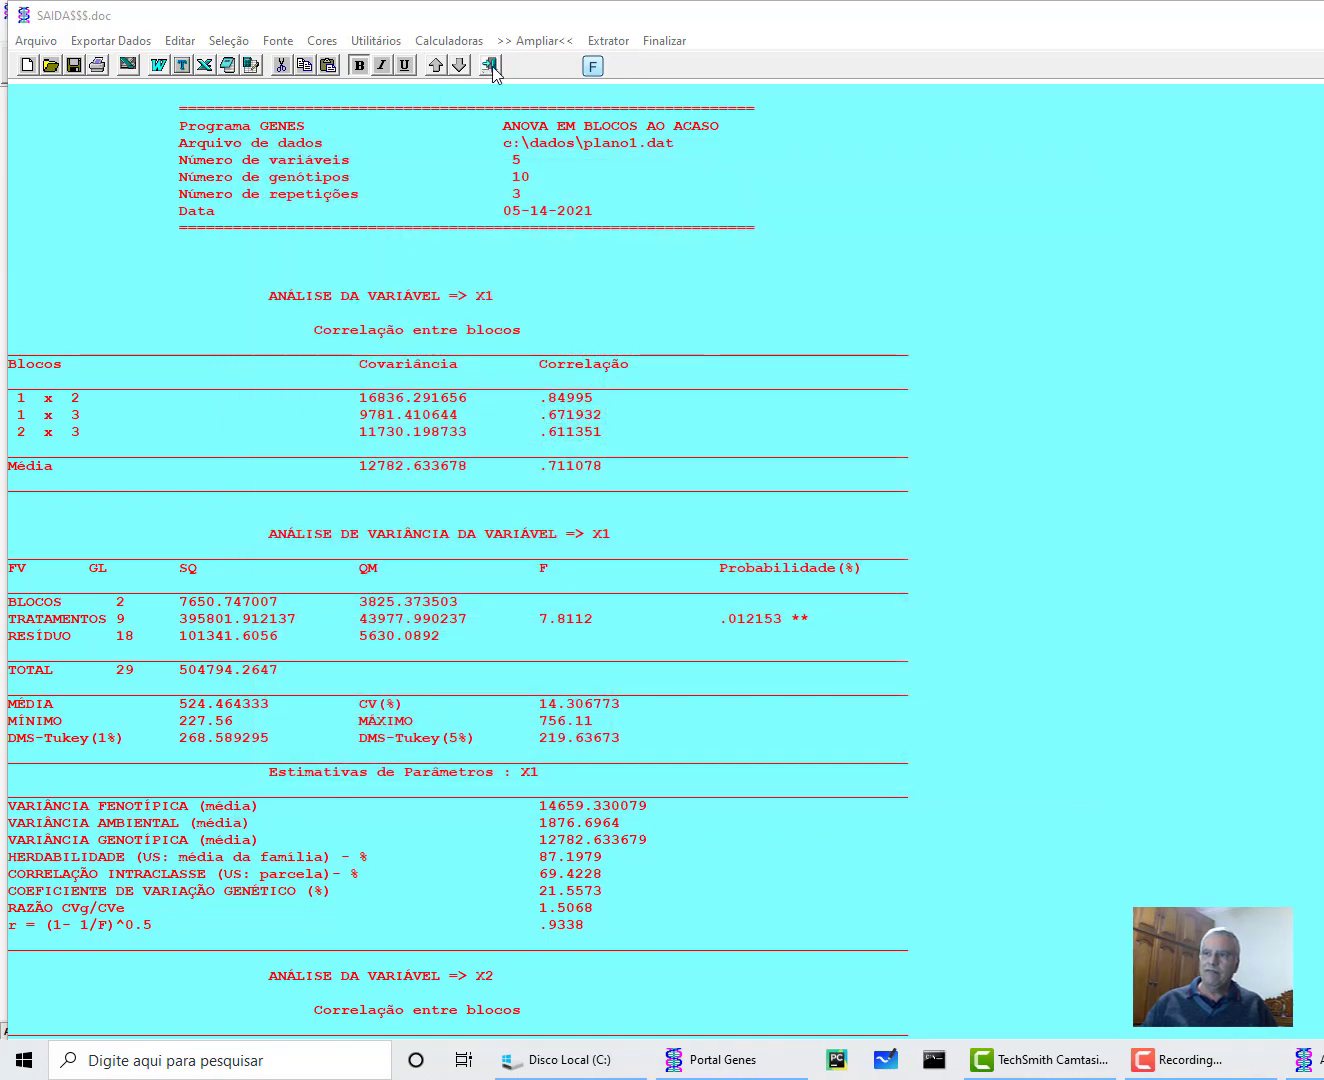